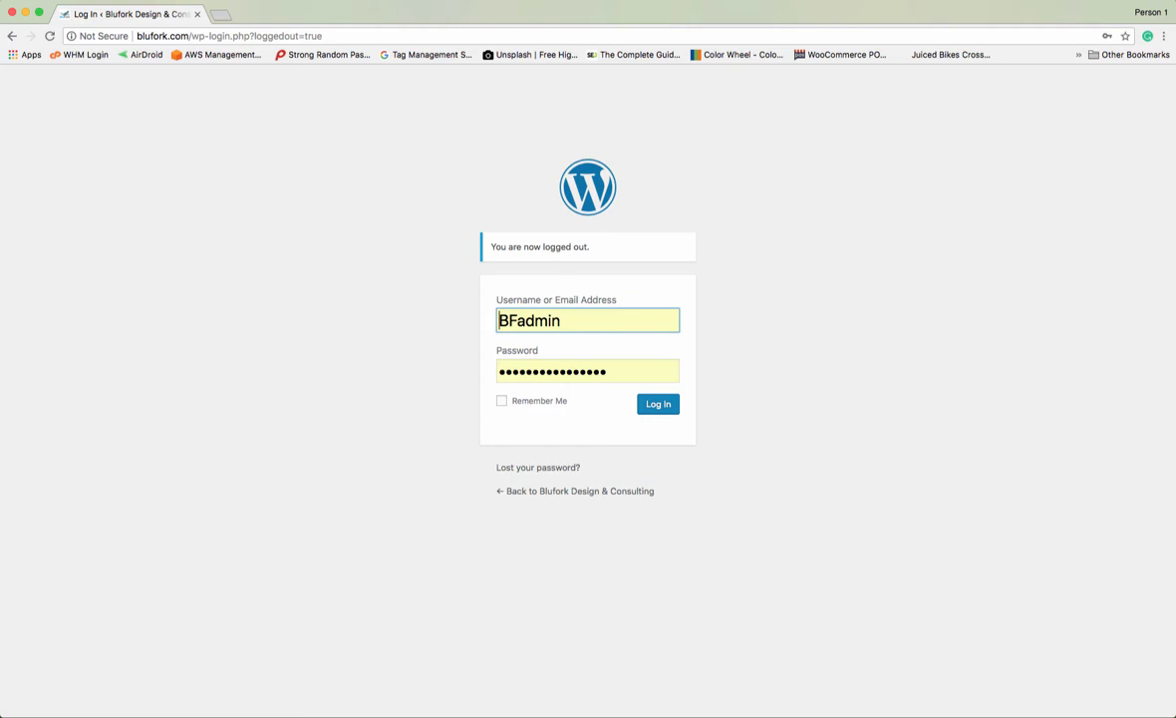
# - Submit the prefilled wp-login credentials to reach the WordPress Dashboard
pyautogui.click(658, 409)
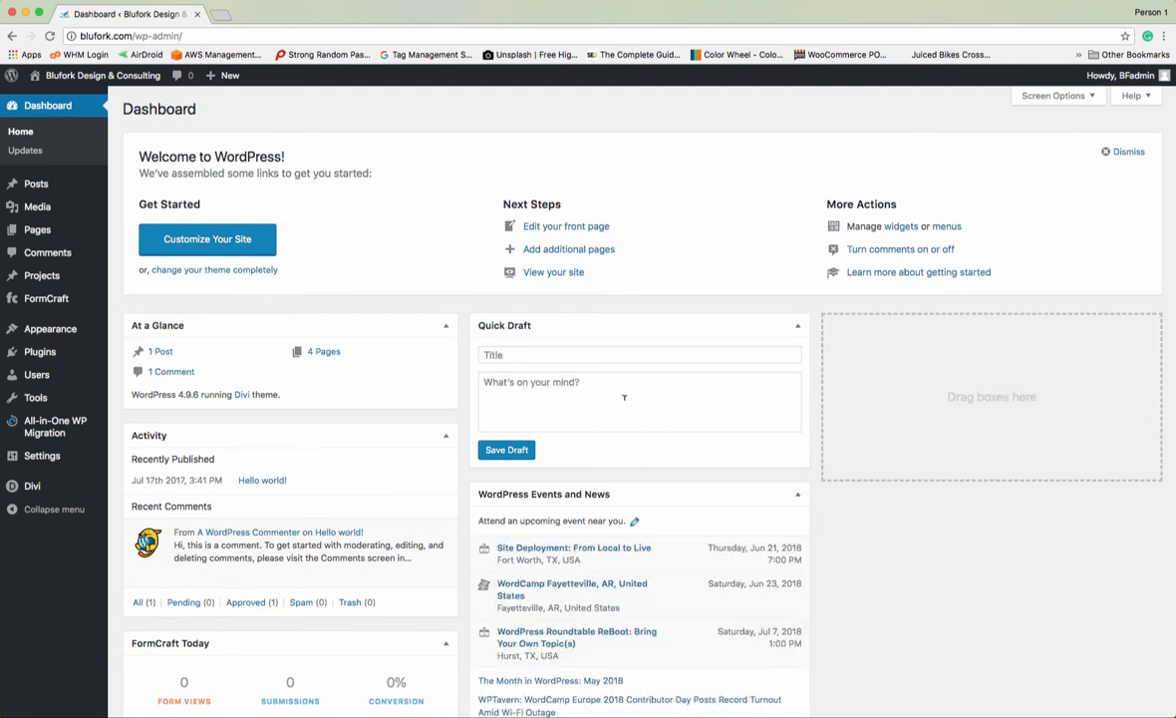
# - Open the FormCraft plugin dashboard from the admin sidebar
pyautogui.click(39, 300)
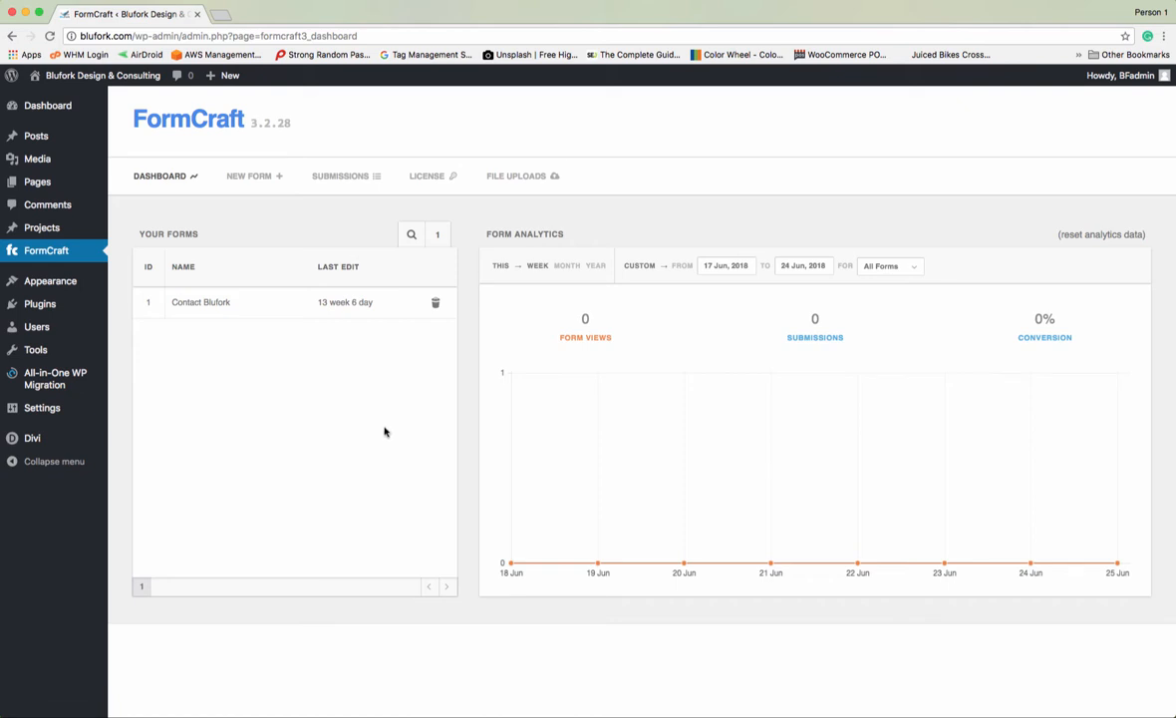
# - Review Contact Blufork's First Name, Last Name, Email and Comments field settings, then return to the dashboard
pyautogui.click(227, 308)
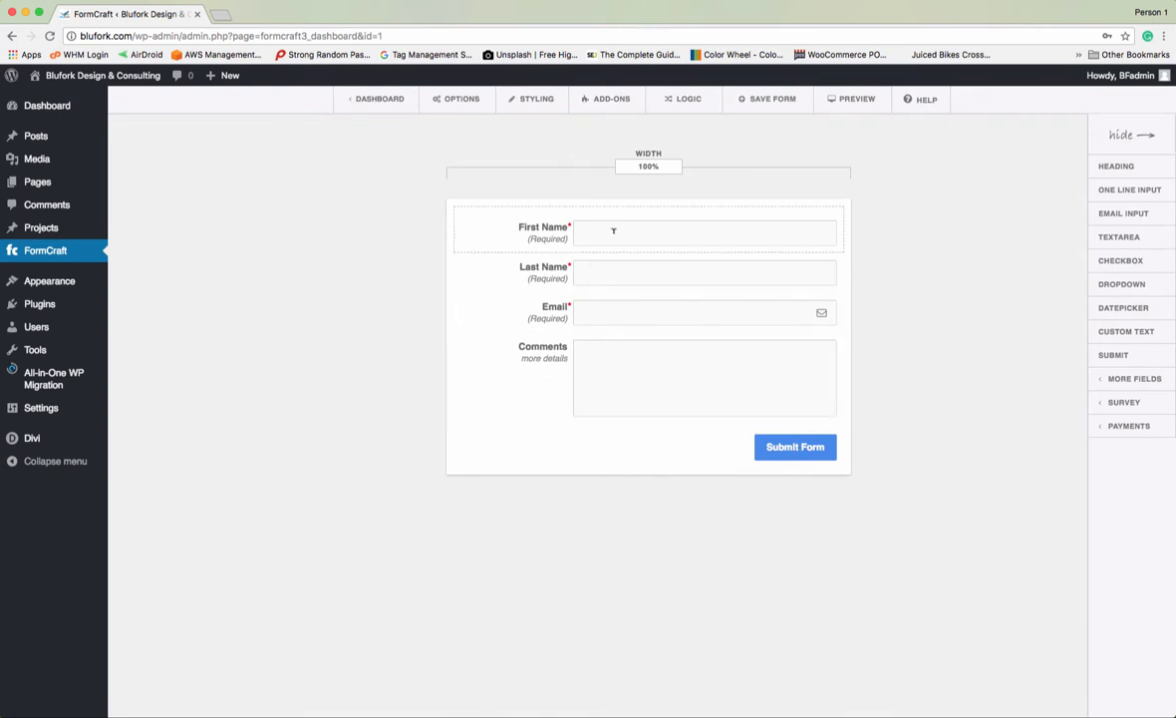
pyautogui.click(545, 238)
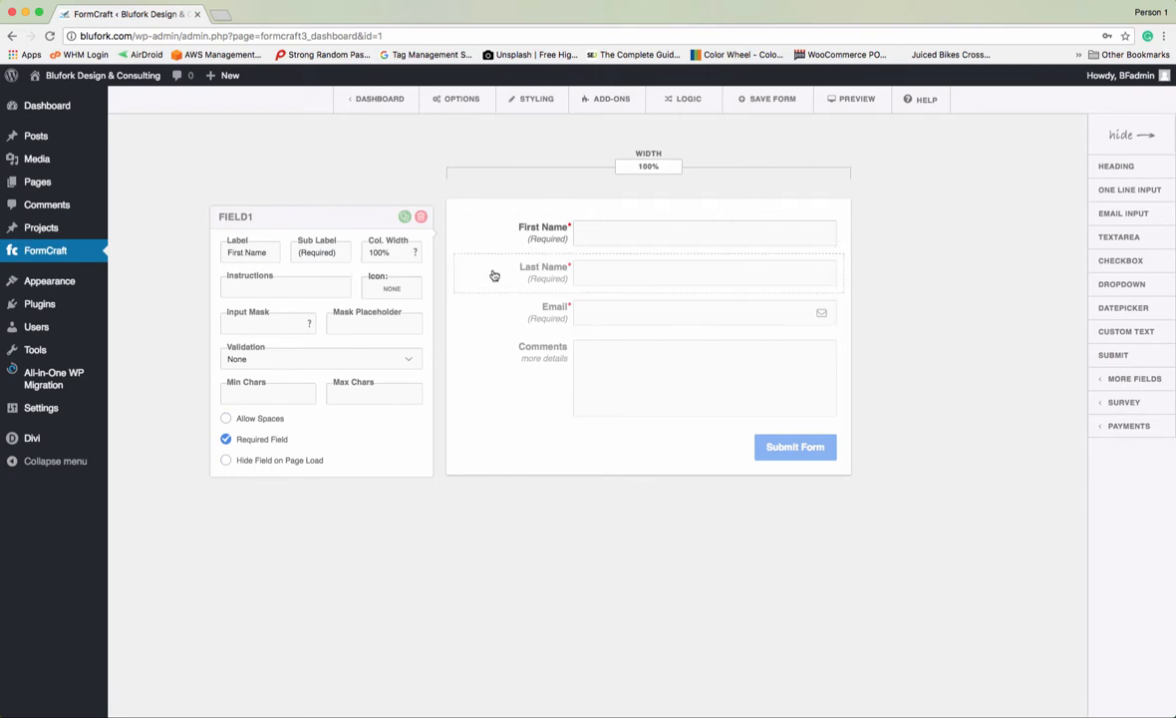
pyautogui.click(458, 269)
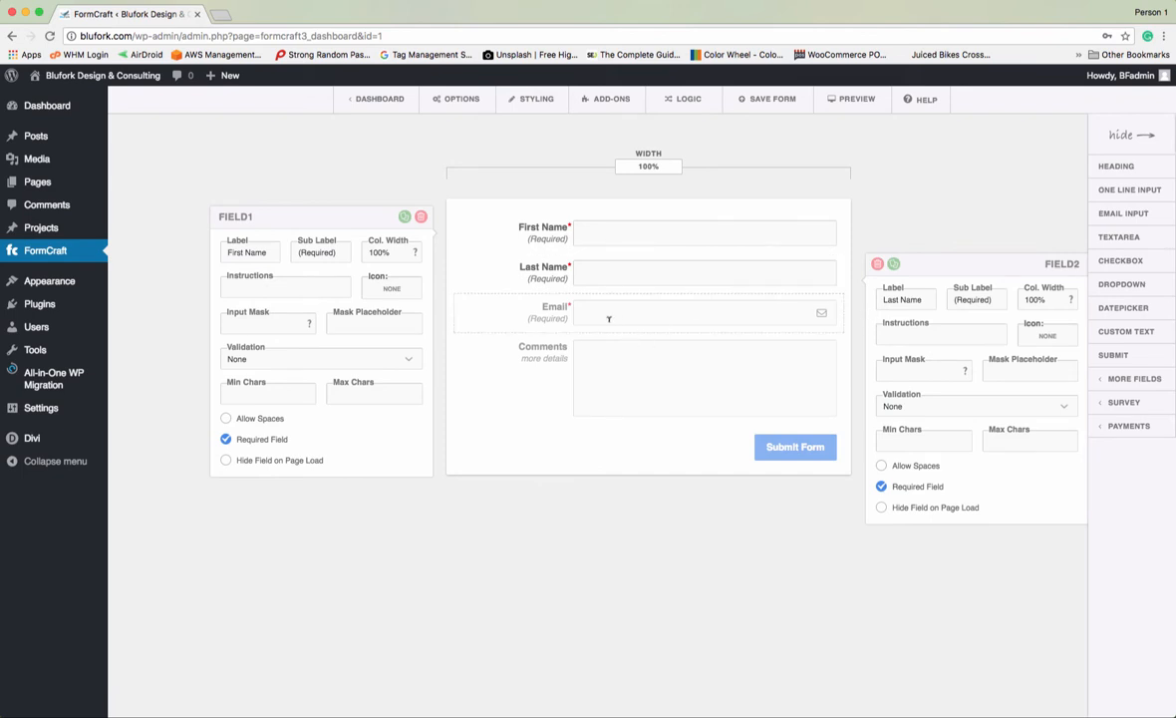
pyautogui.click(514, 303)
pyautogui.click(514, 368)
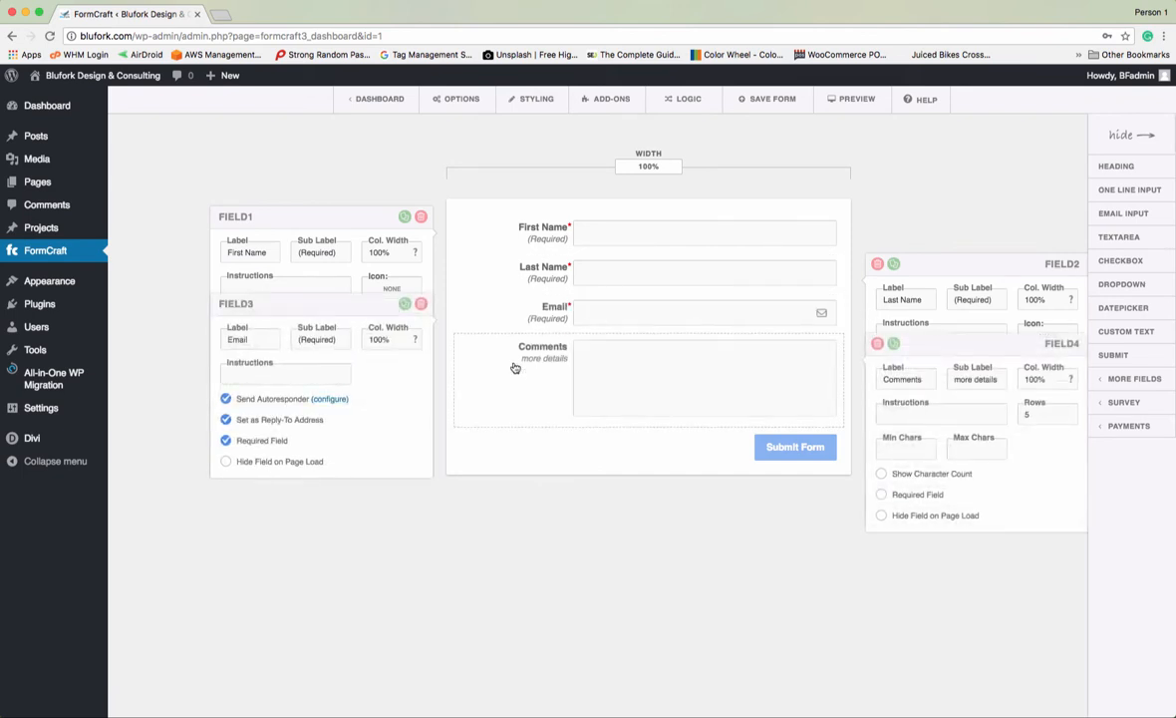
pyautogui.click(495, 558)
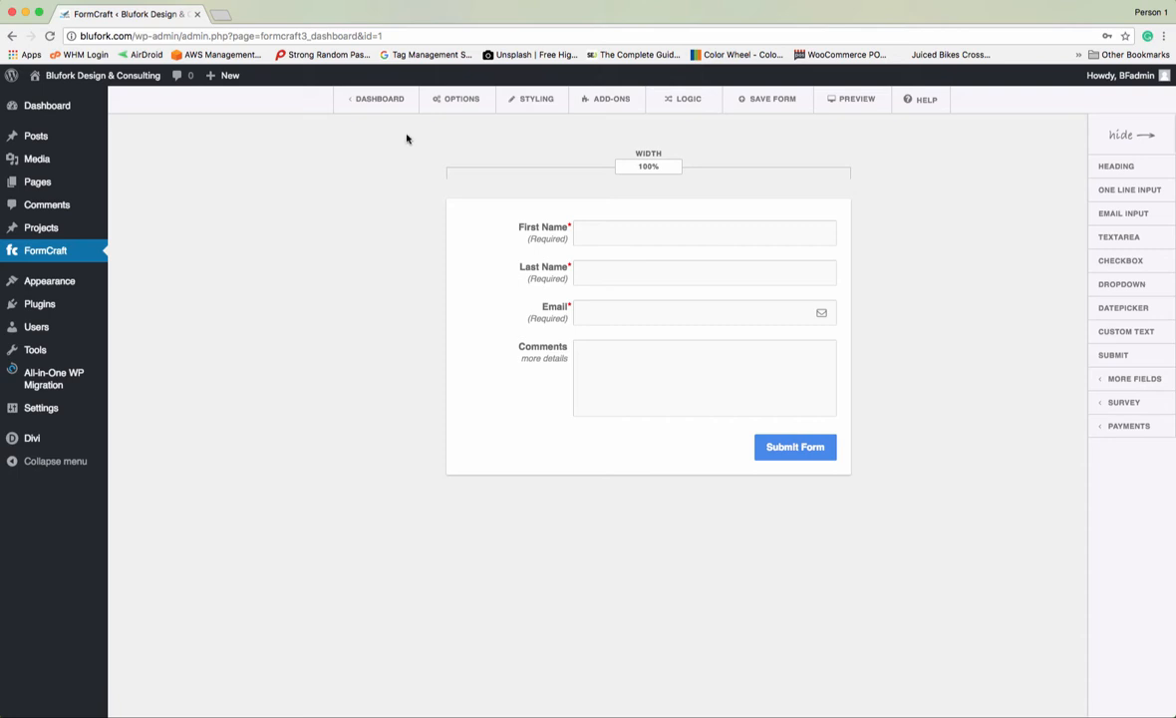
pyautogui.click(386, 102)
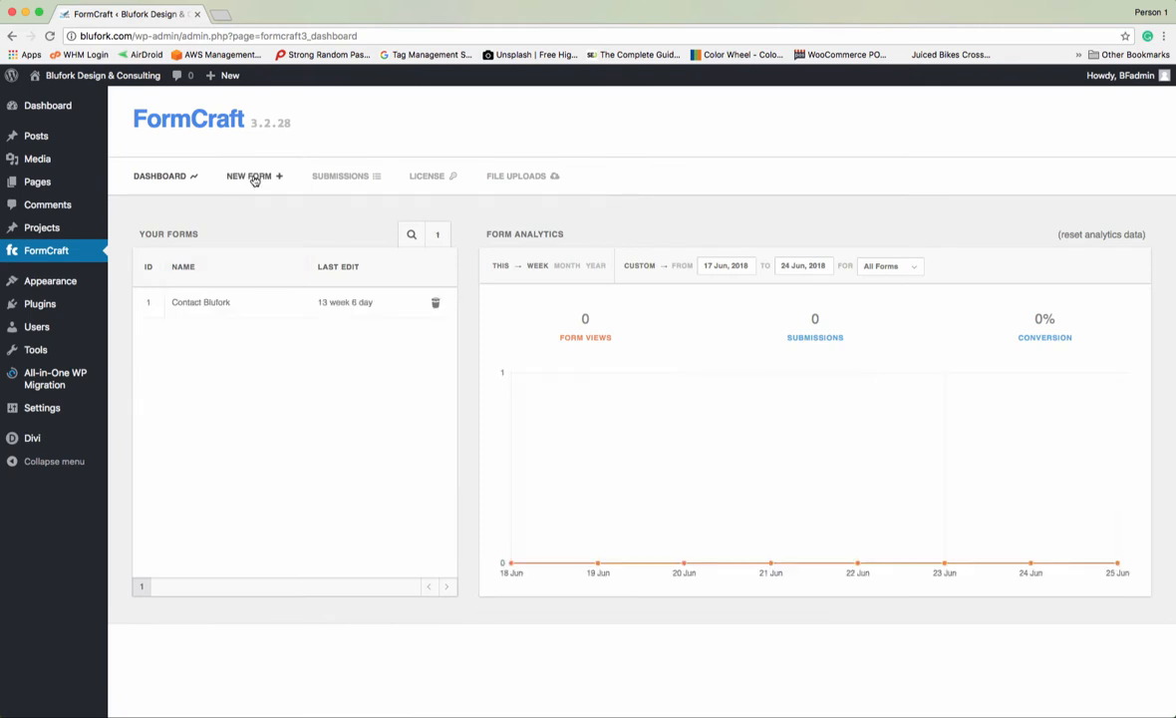
# - Create a new Blank Form named 'Tutorial'
pyautogui.click(255, 179)
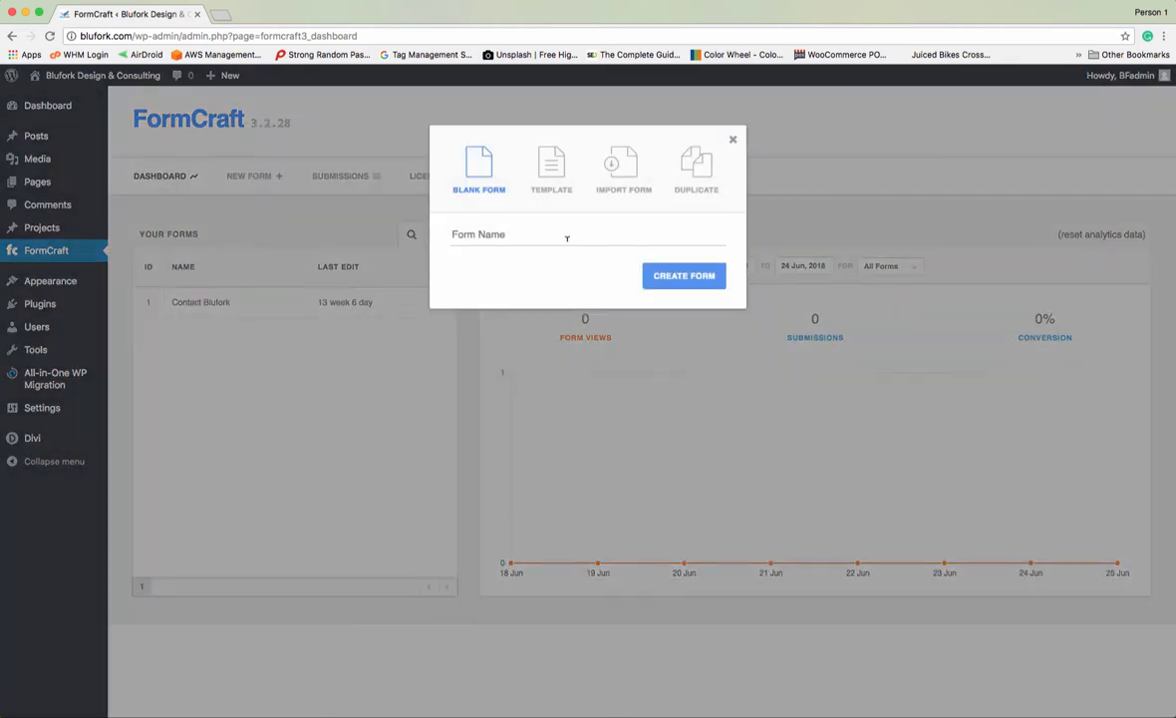
pyautogui.click(567, 236)
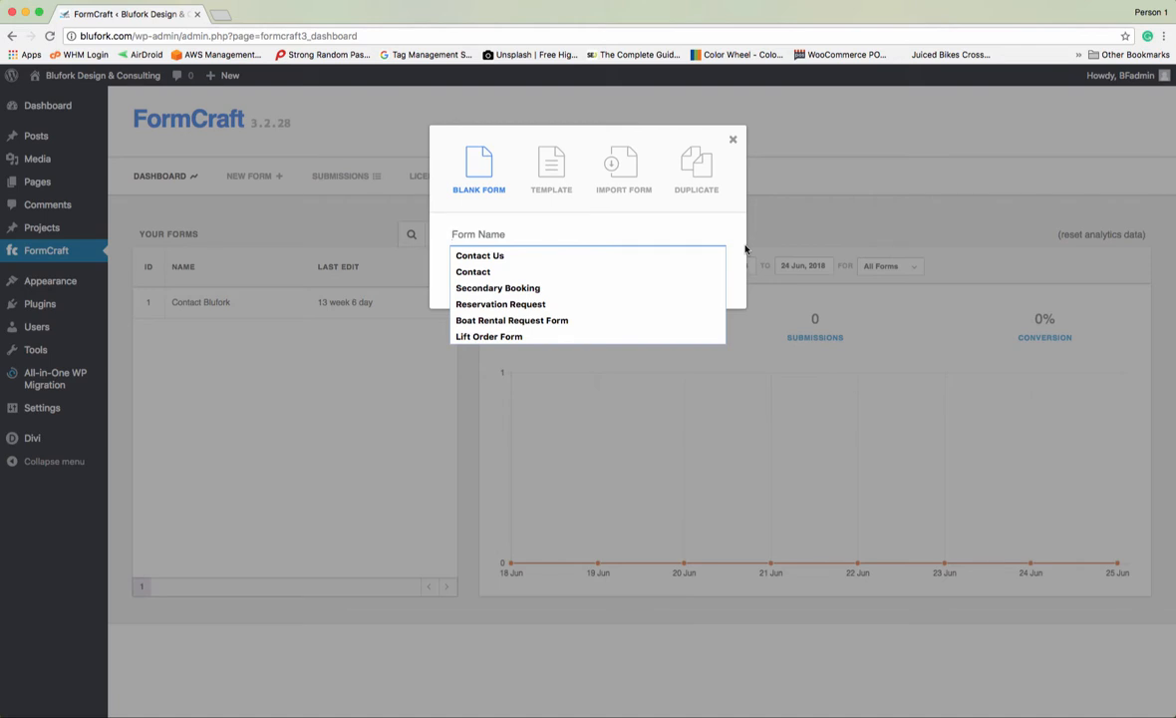
pyautogui.write('Tutorial')
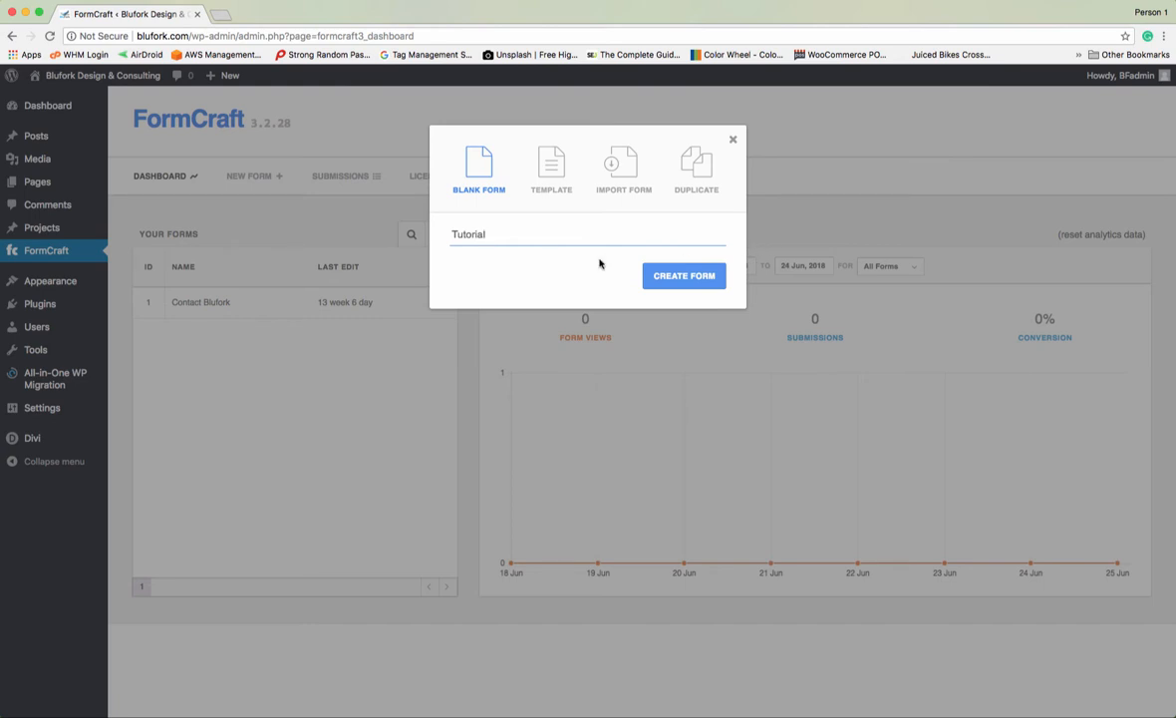
pyautogui.click(687, 281)
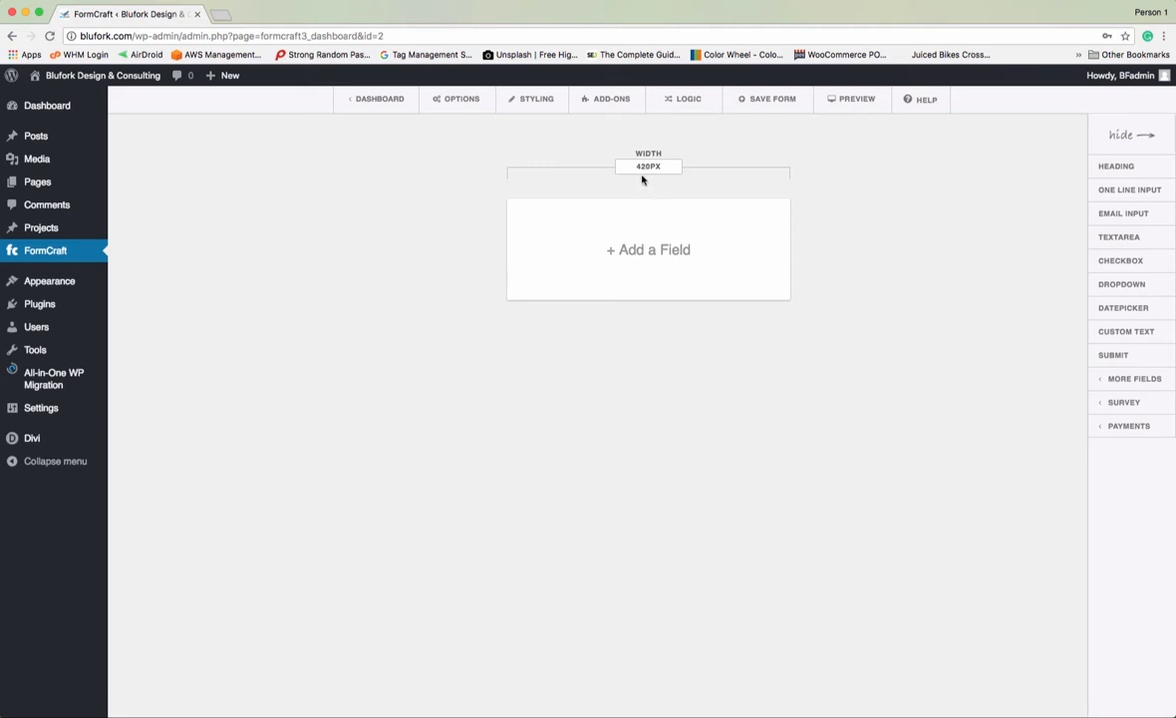
# - Keep the 420px form width and add a one-line Name input, opening its settings
pyautogui.moveTo(637, 165); pyautogui.dragTo(683, 170)
pyautogui.click(676, 166)
pyautogui.click(1126, 189)
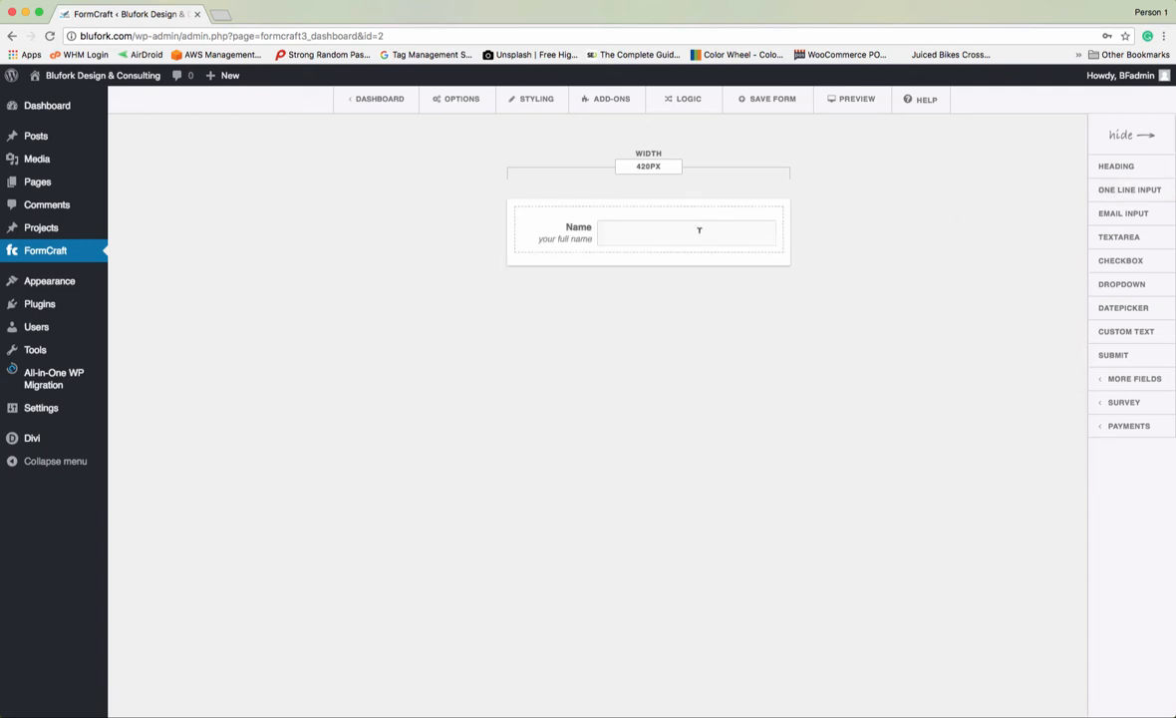
pyautogui.click(578, 239)
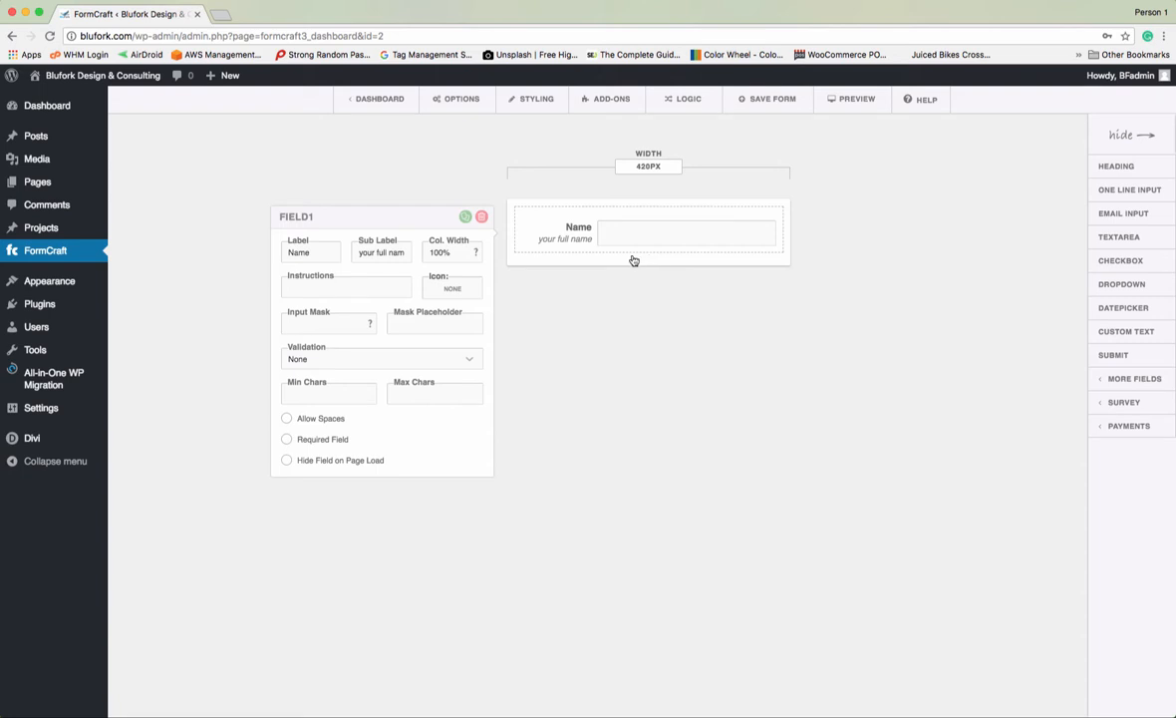
# - Change the label 'Name' to 'First Name', sub label 'your full name' to '(Required)', and tick Required Field
pyautogui.click(310, 250)
pyautogui.moveTo(310, 250); pyautogui.dragTo(286, 252)
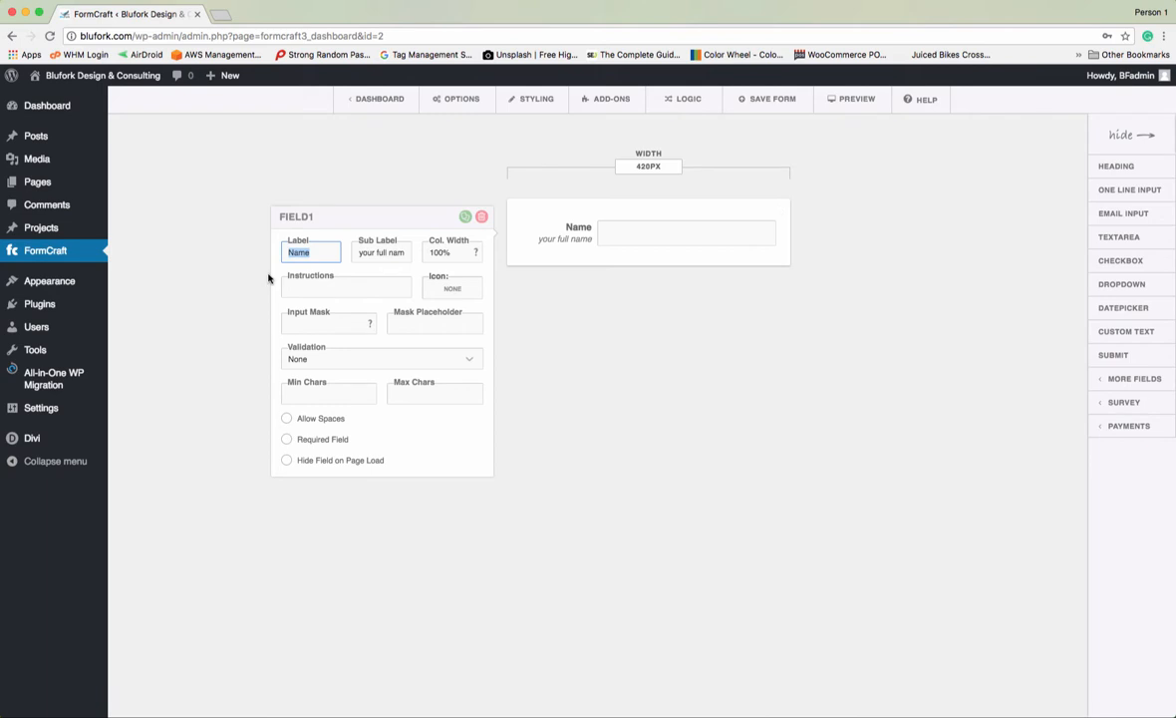
pyautogui.write('Fi')
pyautogui.write('Name')
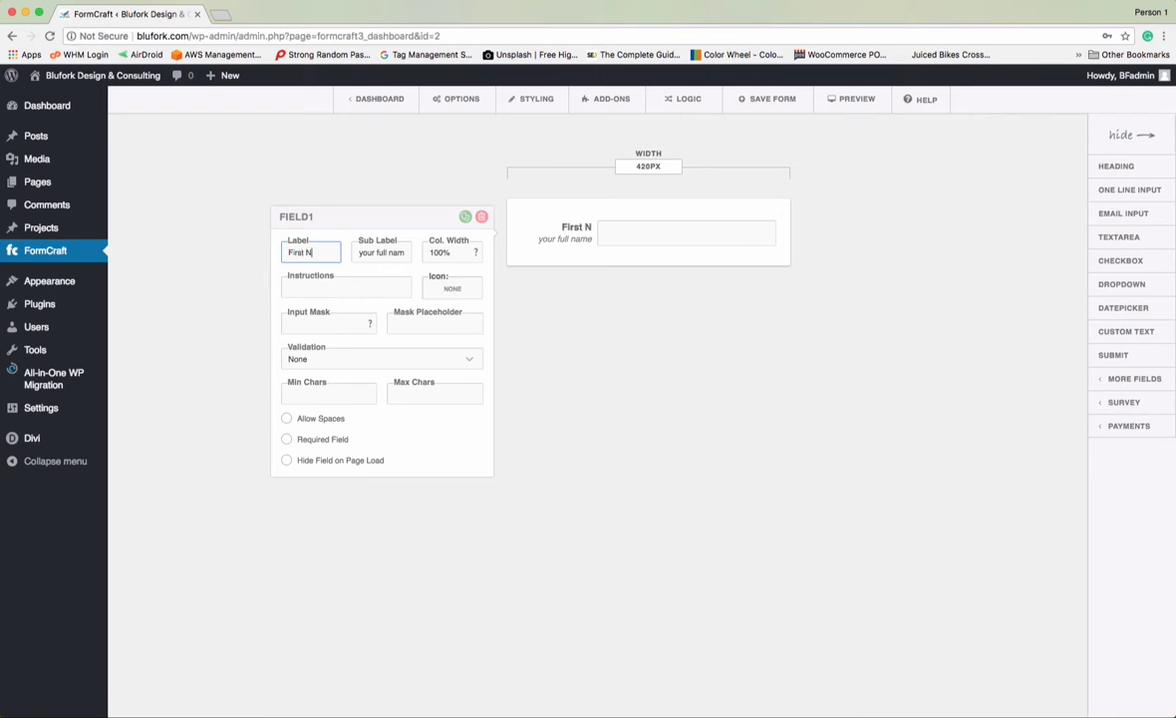
pyautogui.click(355, 254)
pyautogui.moveTo(355, 253); pyautogui.dragTo(407, 252)
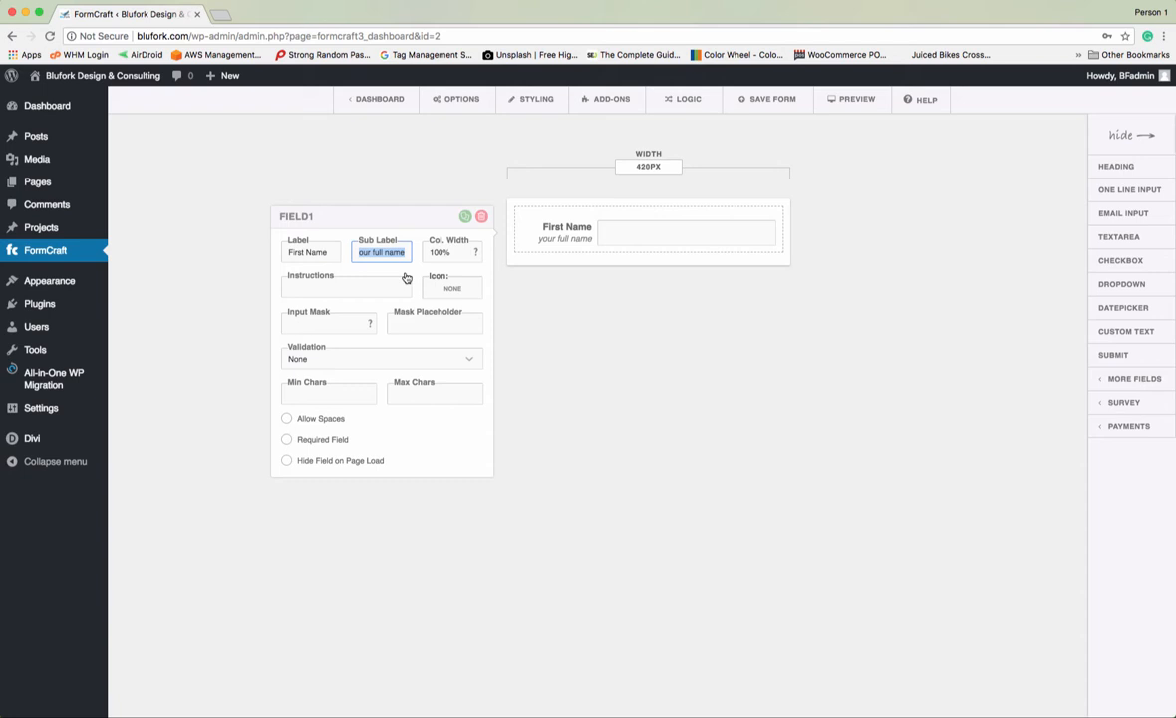
pyautogui.write('(Required)')
pyautogui.click(286, 440)
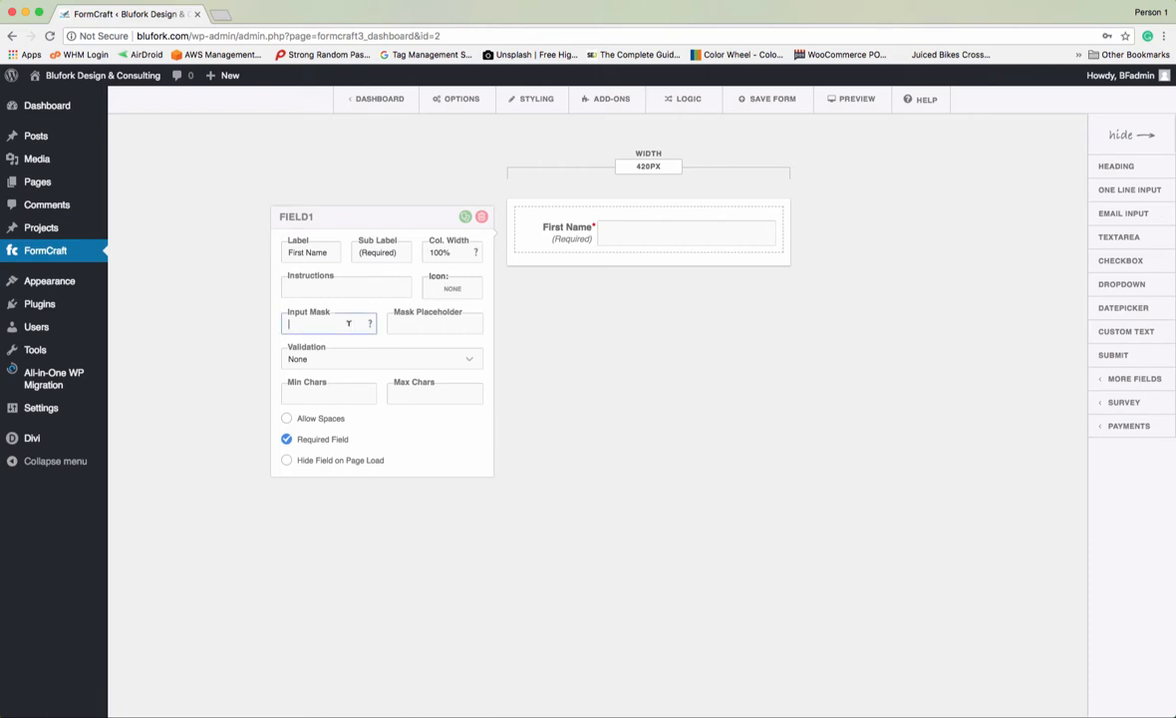
pyautogui.moveTo(371, 329)
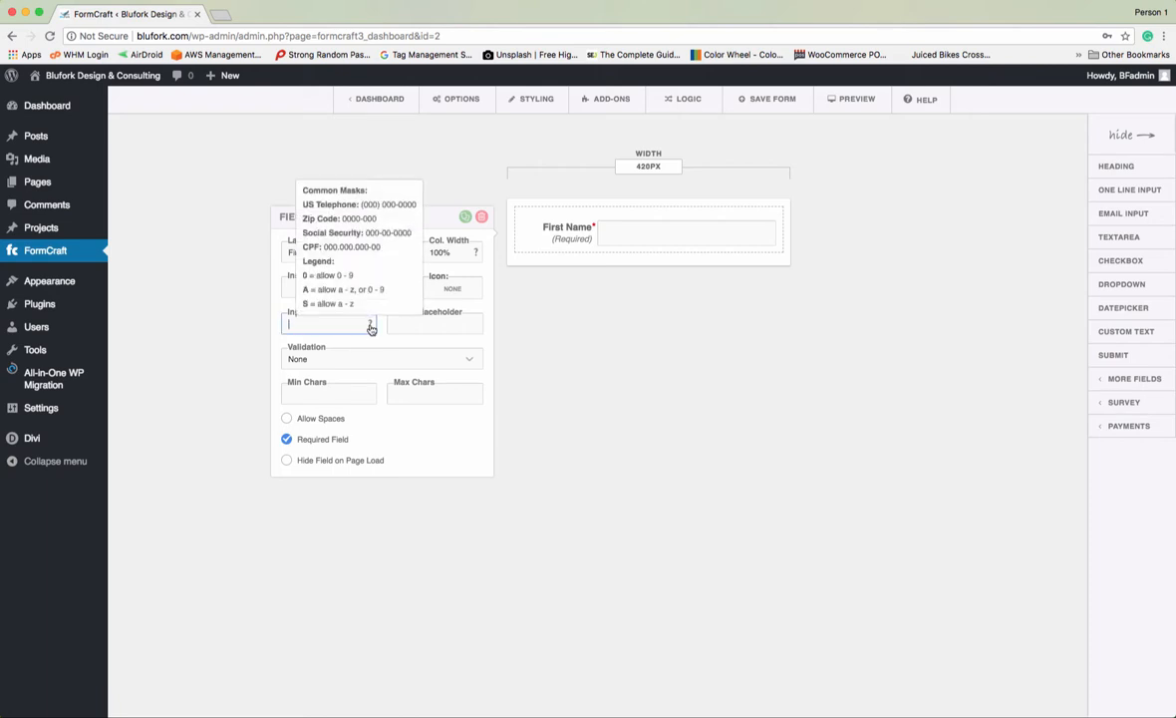
pyautogui.moveTo(477, 258)
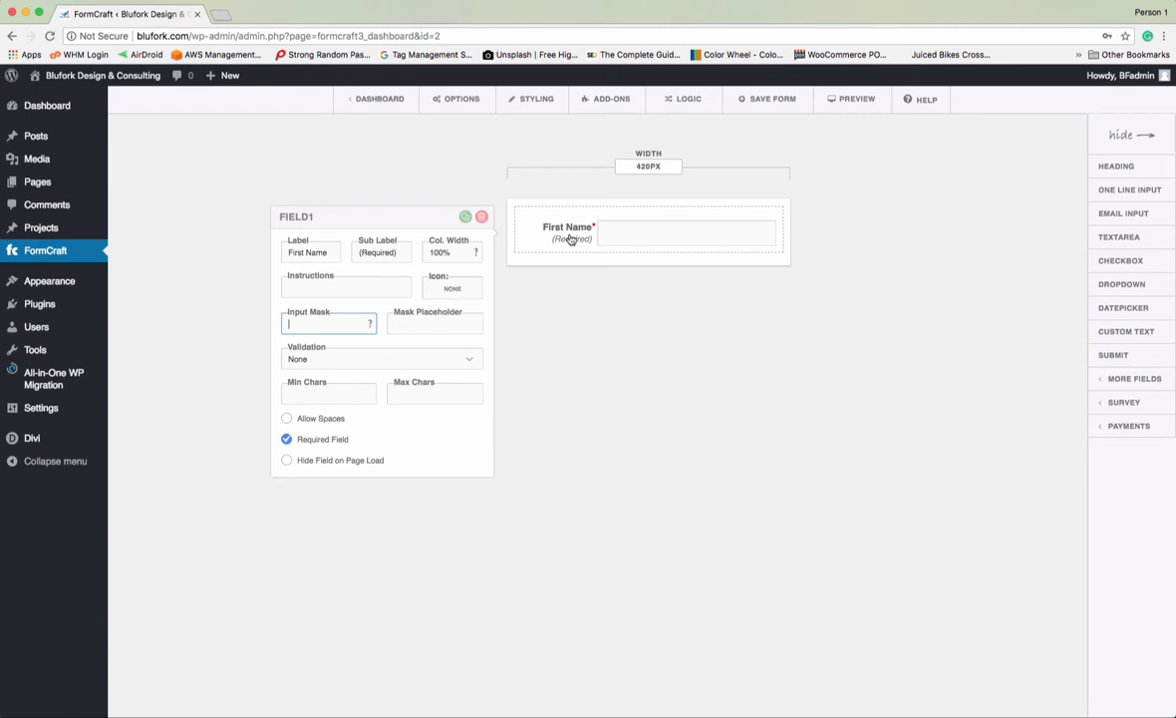
pyautogui.click(470, 289)
pyautogui.scroll(-1, 461, 455)
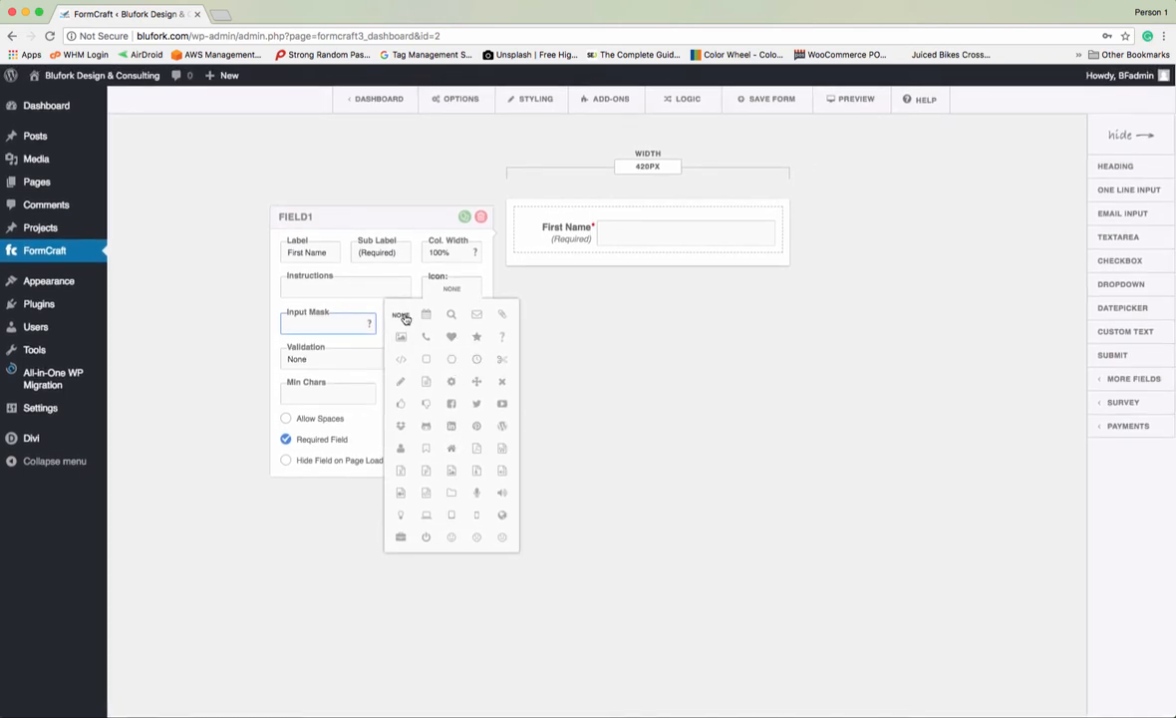
pyautogui.click(588, 325)
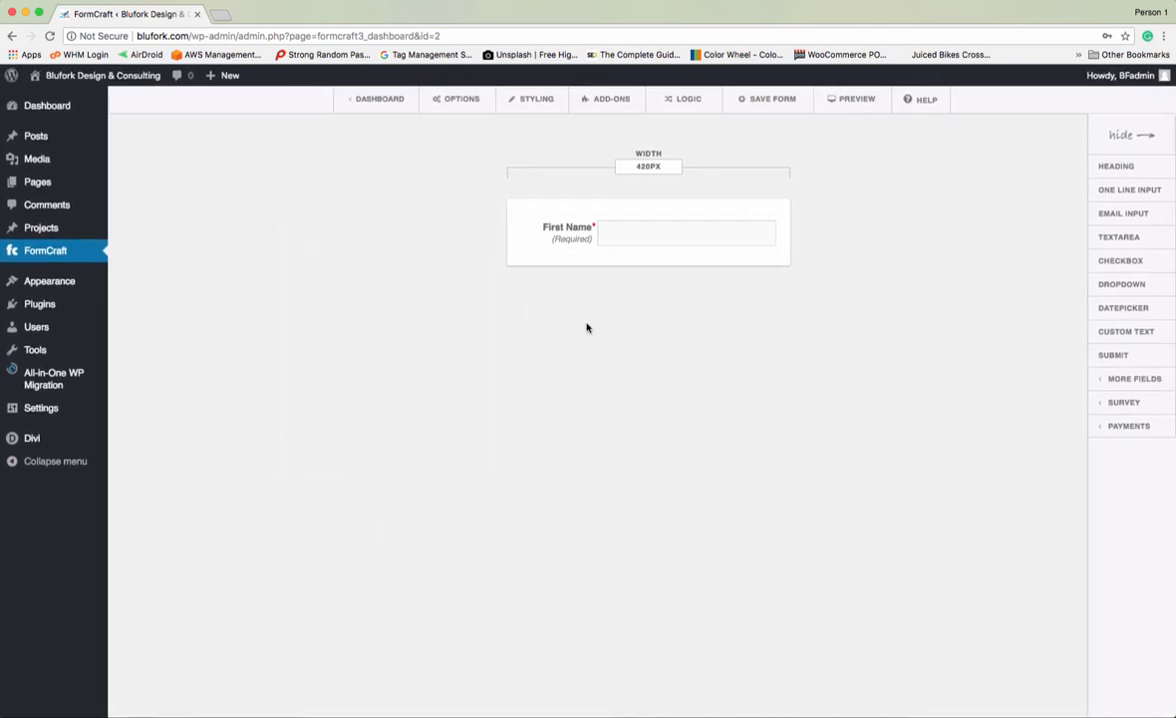
pyautogui.click(556, 240)
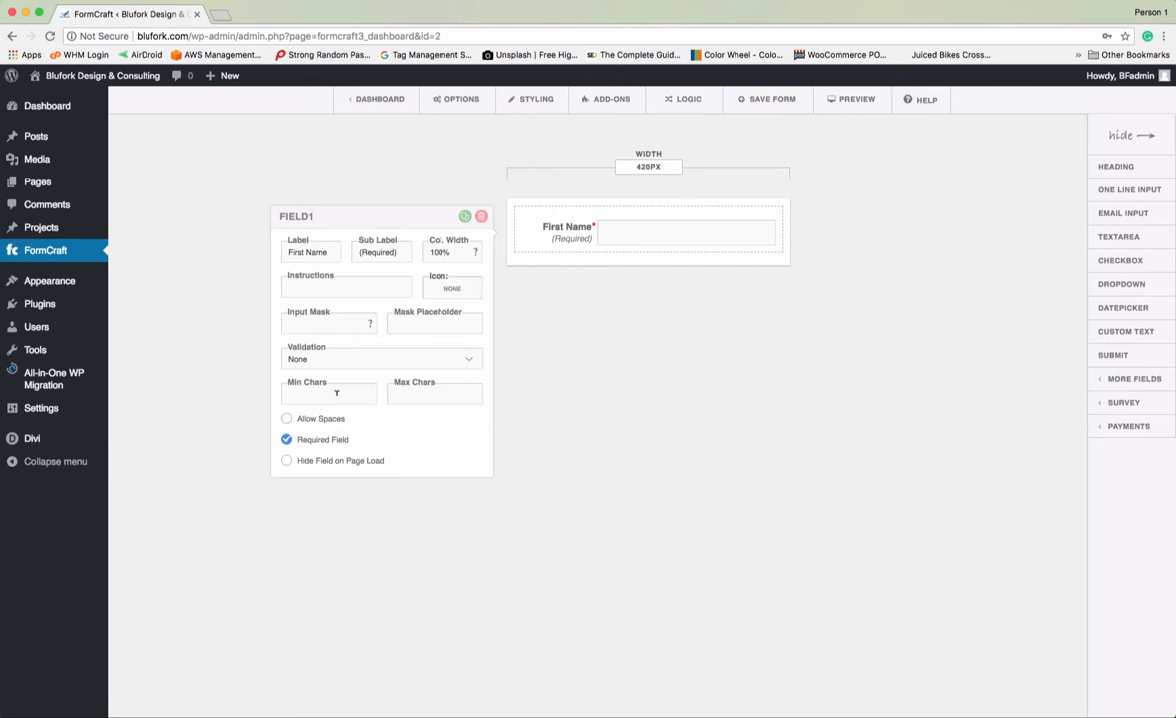
# - Add another one-line input labelled 'Last Name' and tick Required Field
pyautogui.click(979, 192)
pyautogui.click(1103, 190)
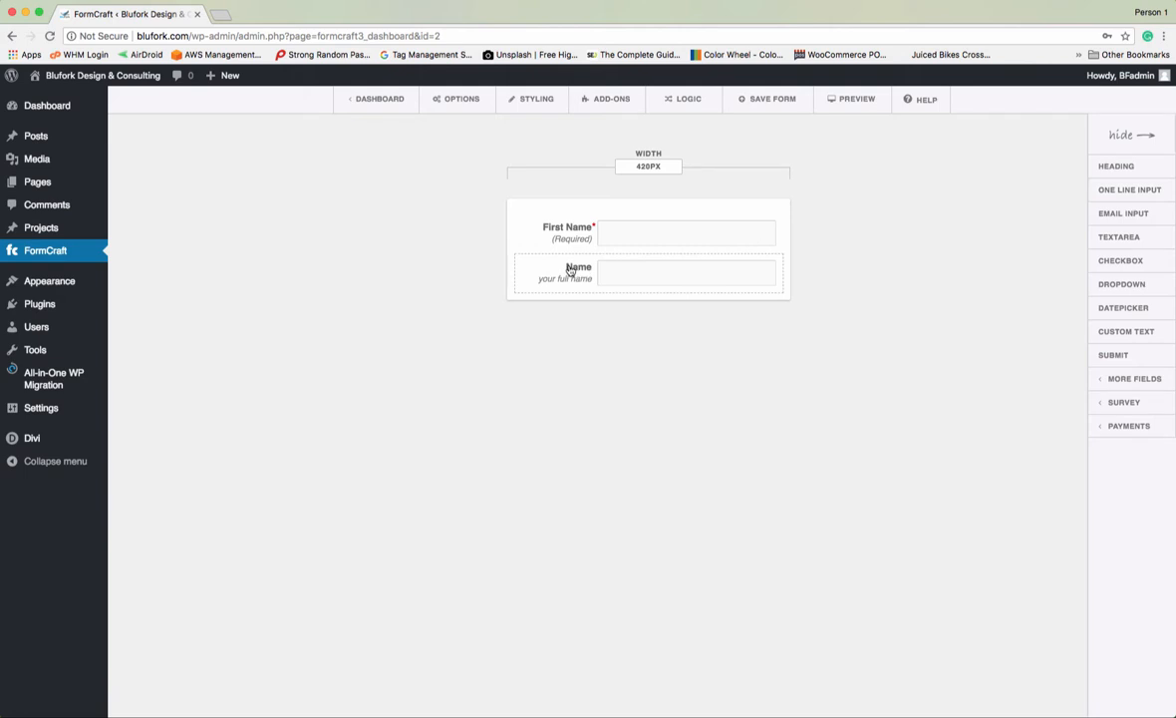
pyautogui.click(572, 273)
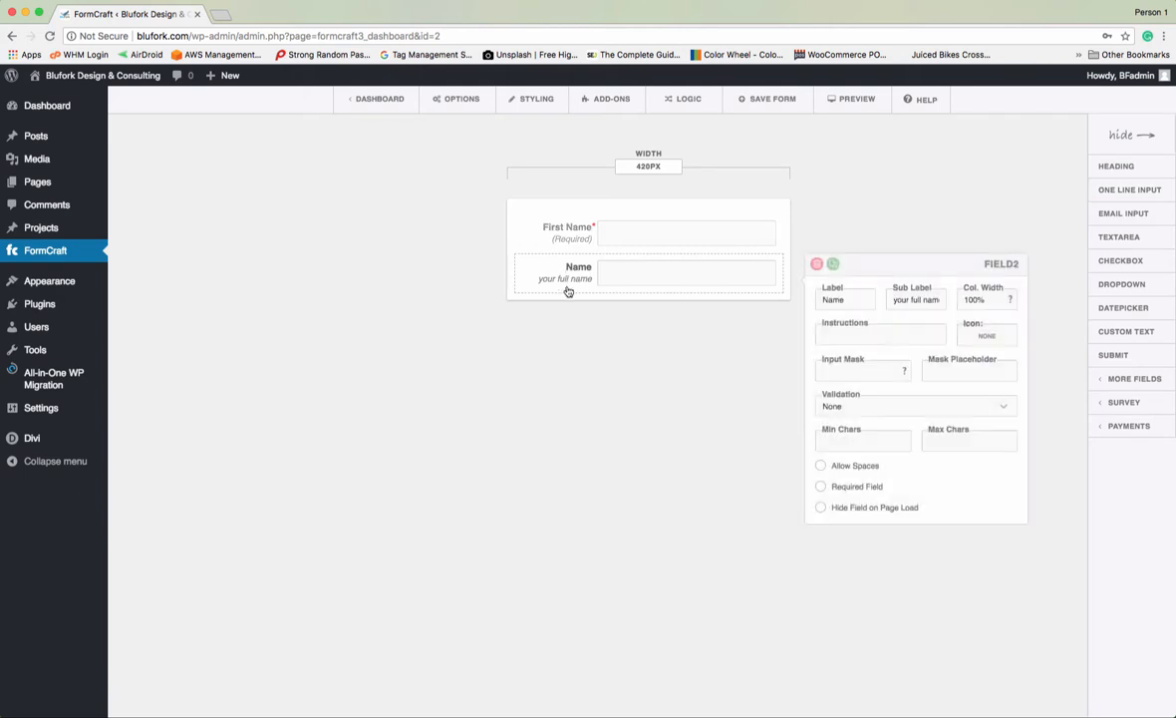
pyautogui.click(821, 296)
pyautogui.write('Last')
pyautogui.click(820, 487)
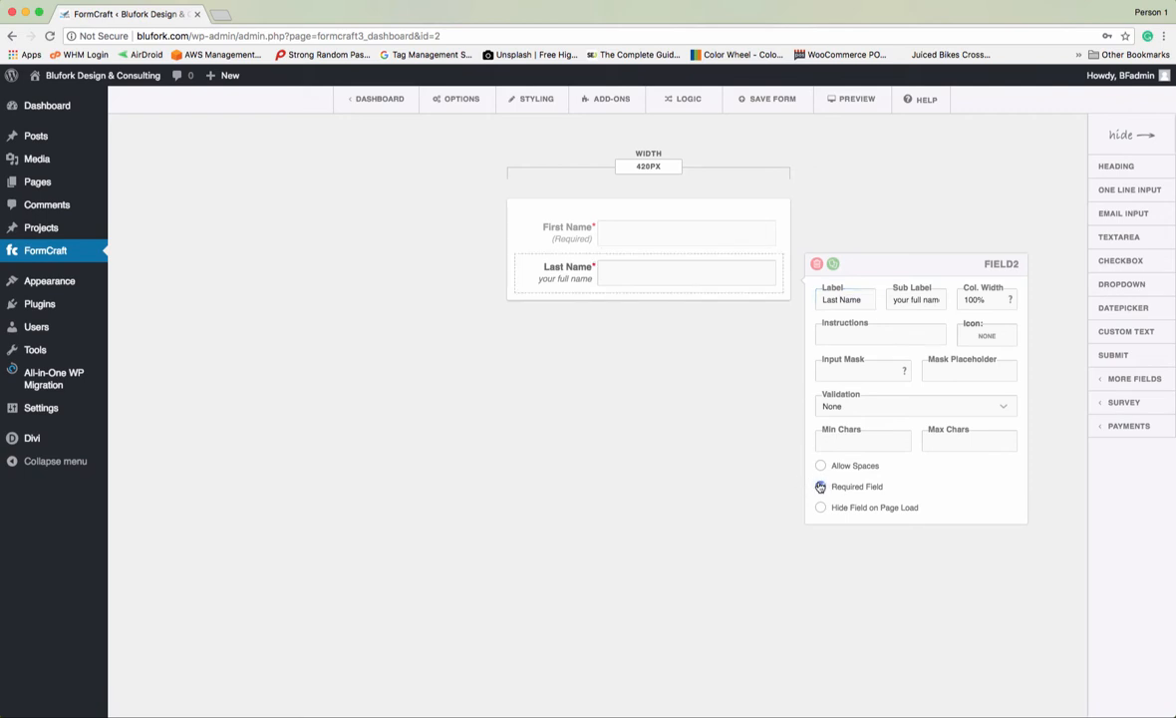
pyautogui.click(719, 408)
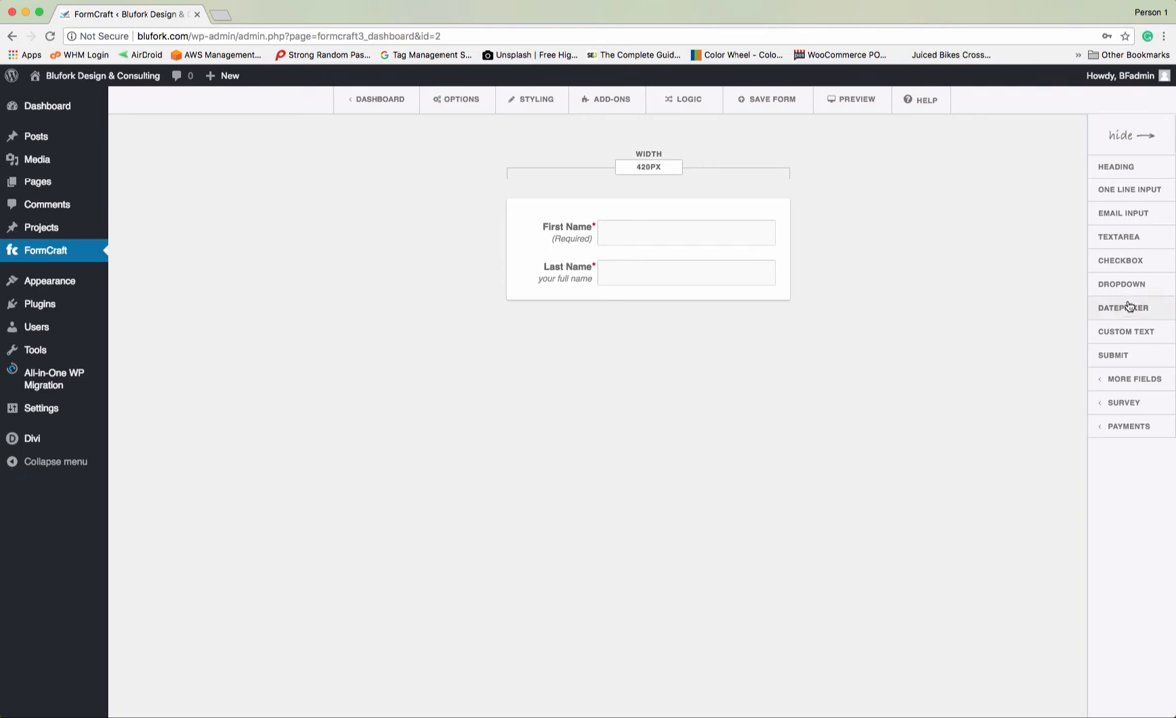
# - Add an Email field with sub label '(Required)', enabling Send Autoresponder, Reply-To Address and Required Field
pyautogui.click(1132, 214)
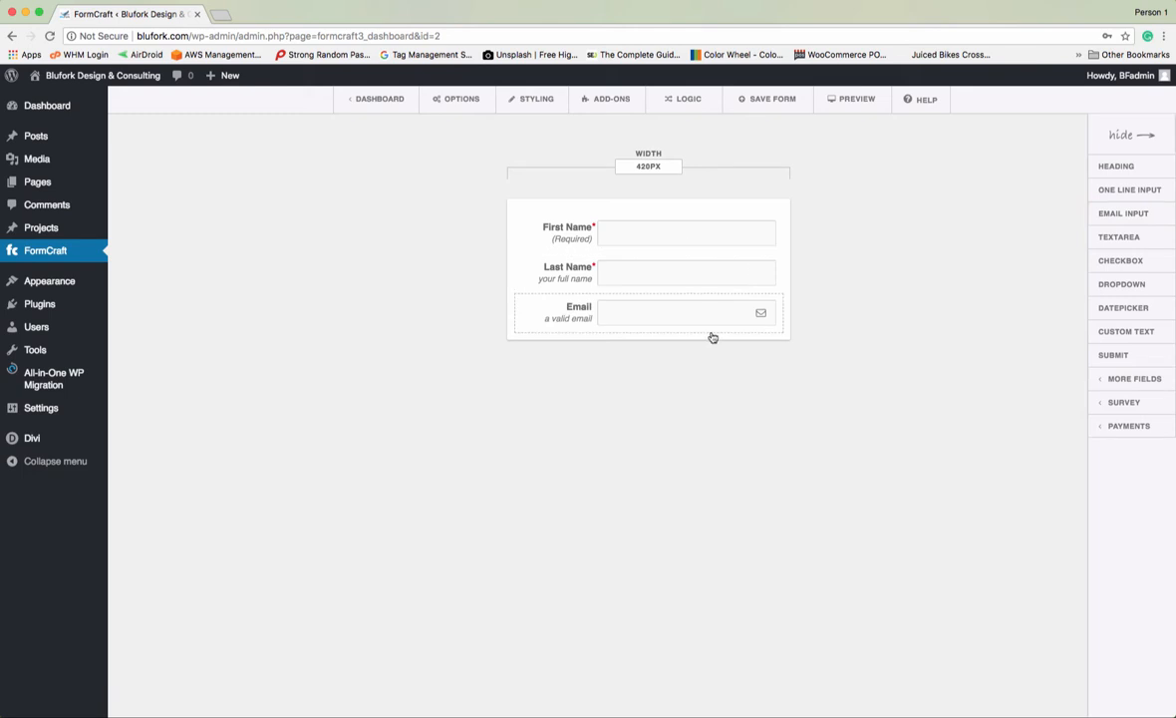
pyautogui.click(585, 317)
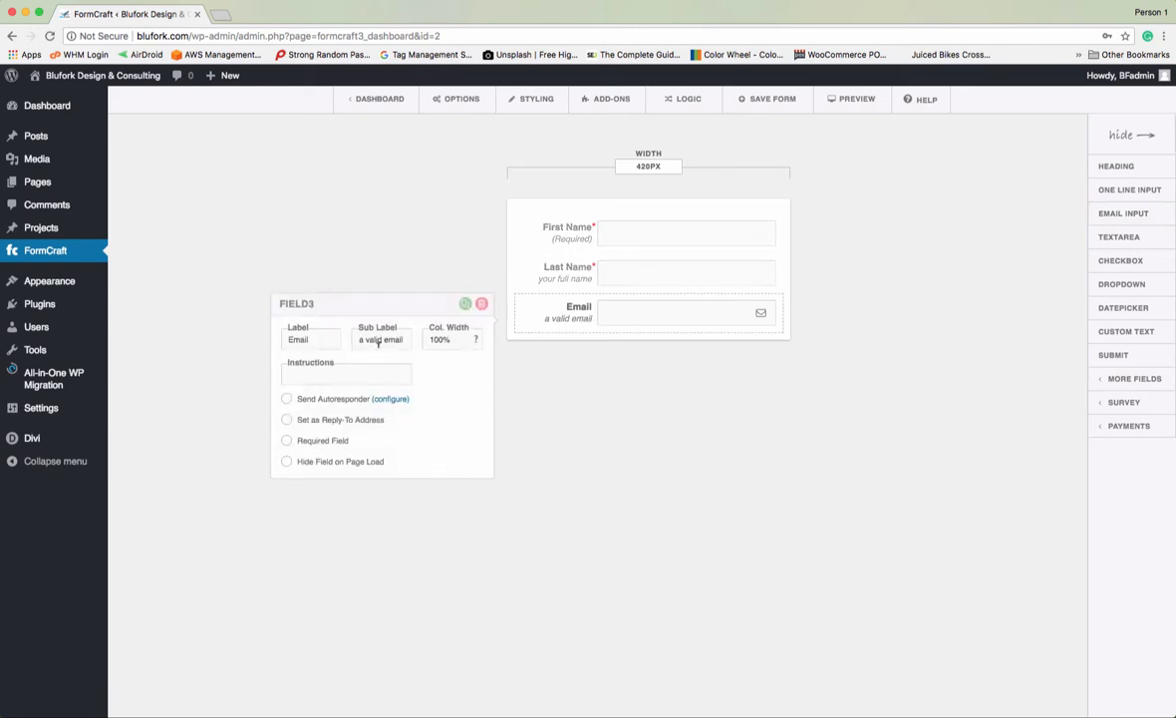
pyautogui.moveTo(355, 340); pyautogui.dragTo(430, 338)
pyautogui.write('(Required)')
pyautogui.click(286, 399)
pyautogui.click(286, 420)
pyautogui.click(287, 440)
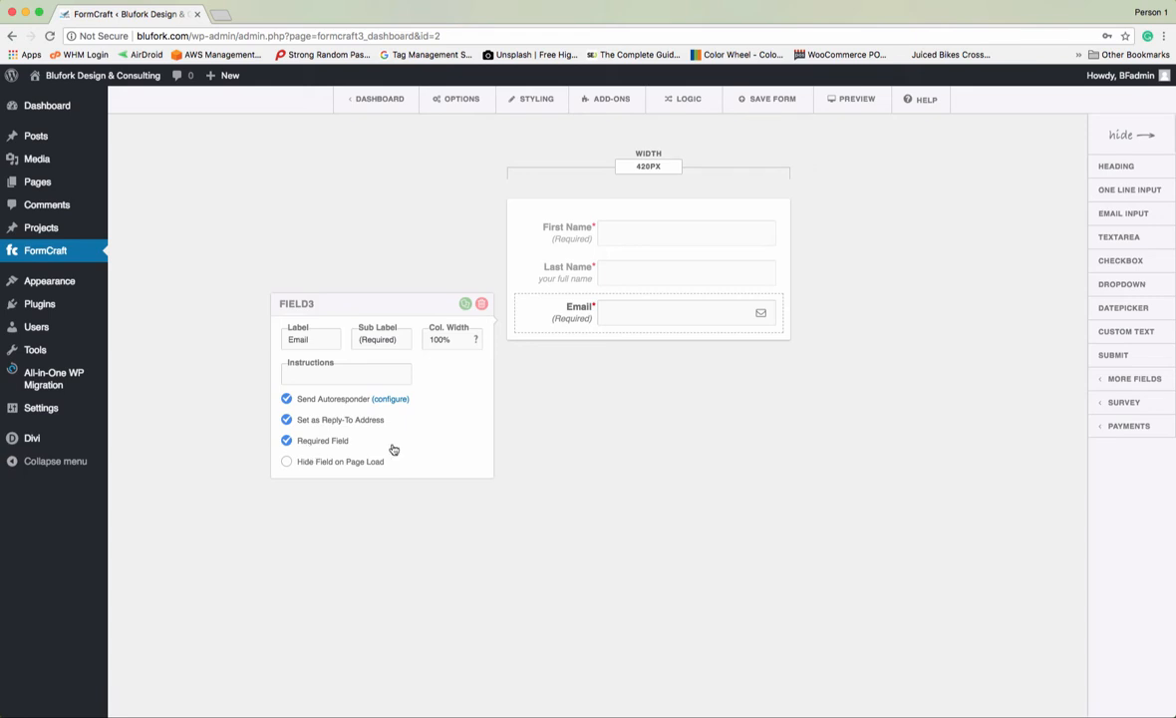
pyautogui.click(657, 462)
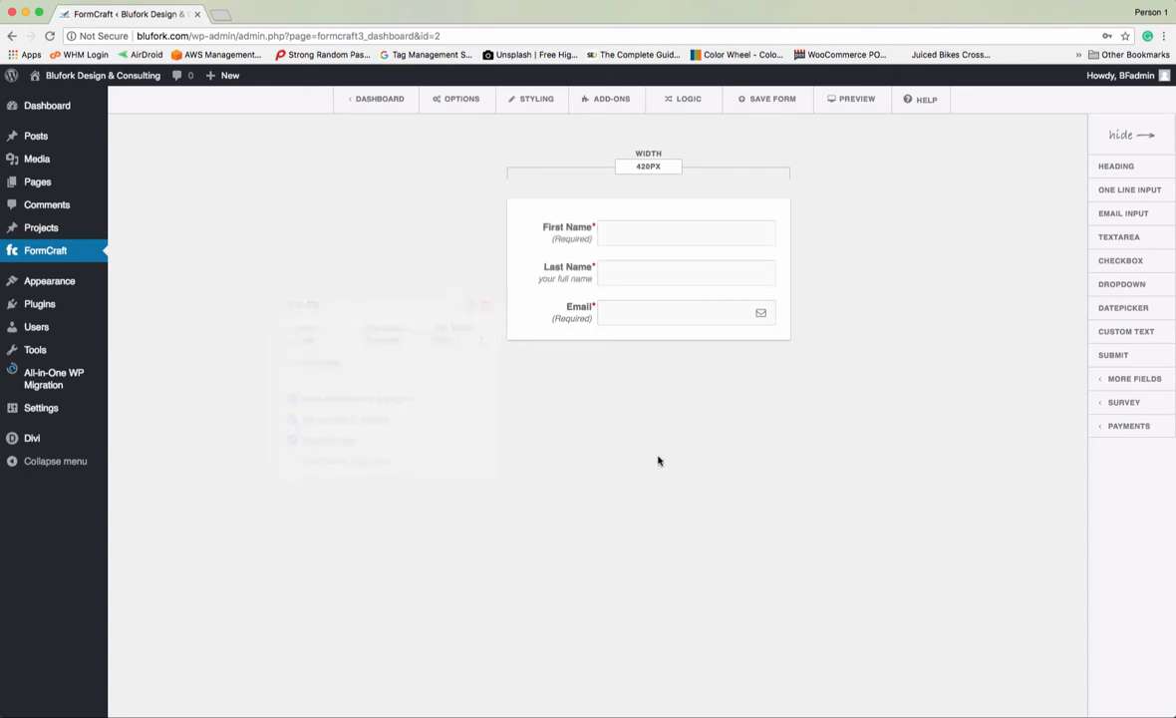
# - Replace the Last Name sub label 'your full name' with '(Required)'
pyautogui.click(583, 278)
pyautogui.moveTo(892, 299); pyautogui.dragTo(967, 297)
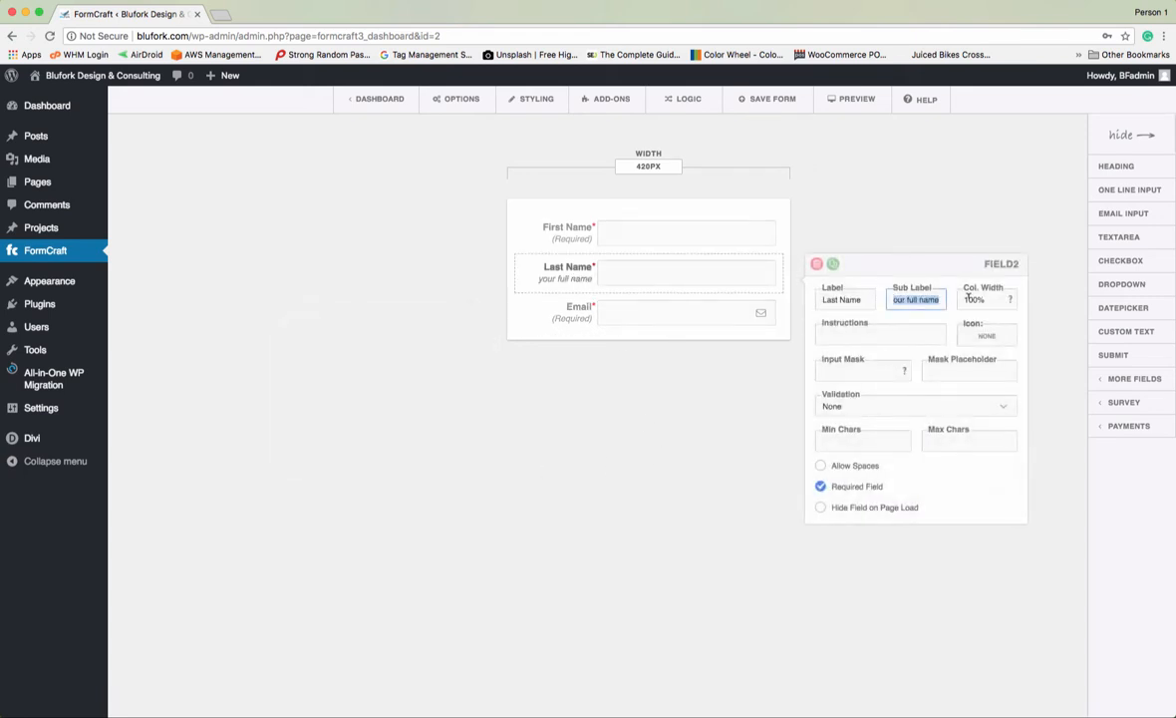
pyautogui.write('(Required)')
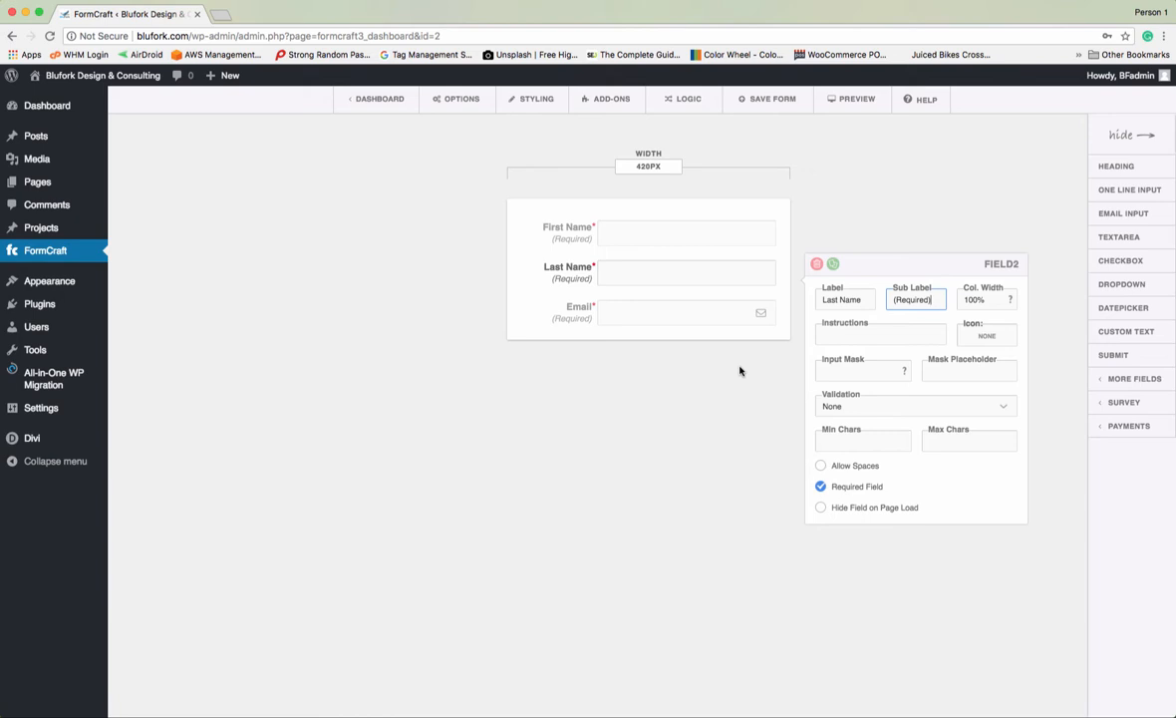
pyautogui.click(739, 371)
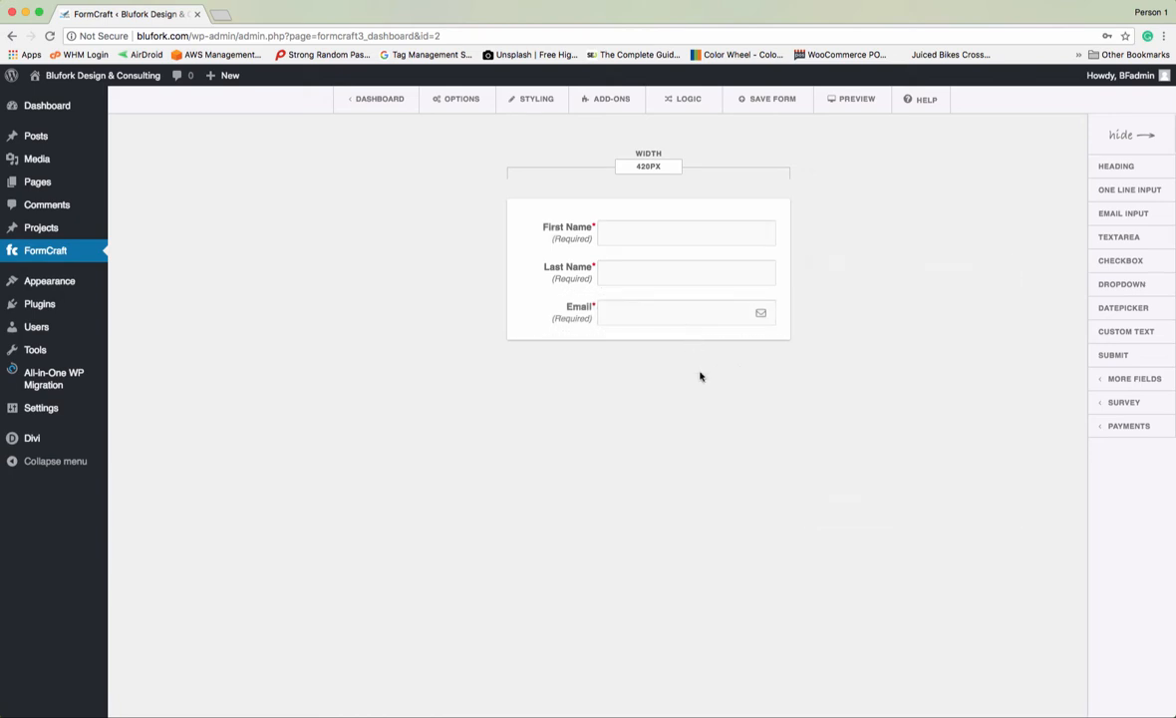
# - Add a textarea labelled 'Comments or Questions' and delete its 'more details' sub label
pyautogui.click(1103, 237)
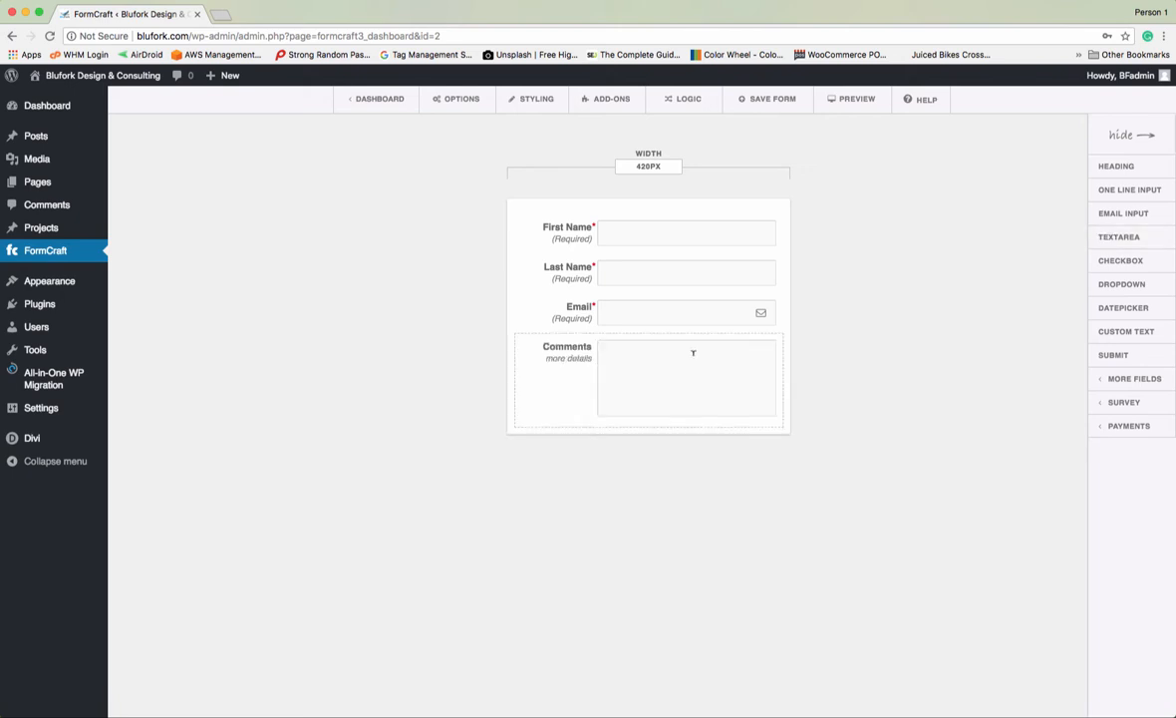
pyautogui.click(564, 360)
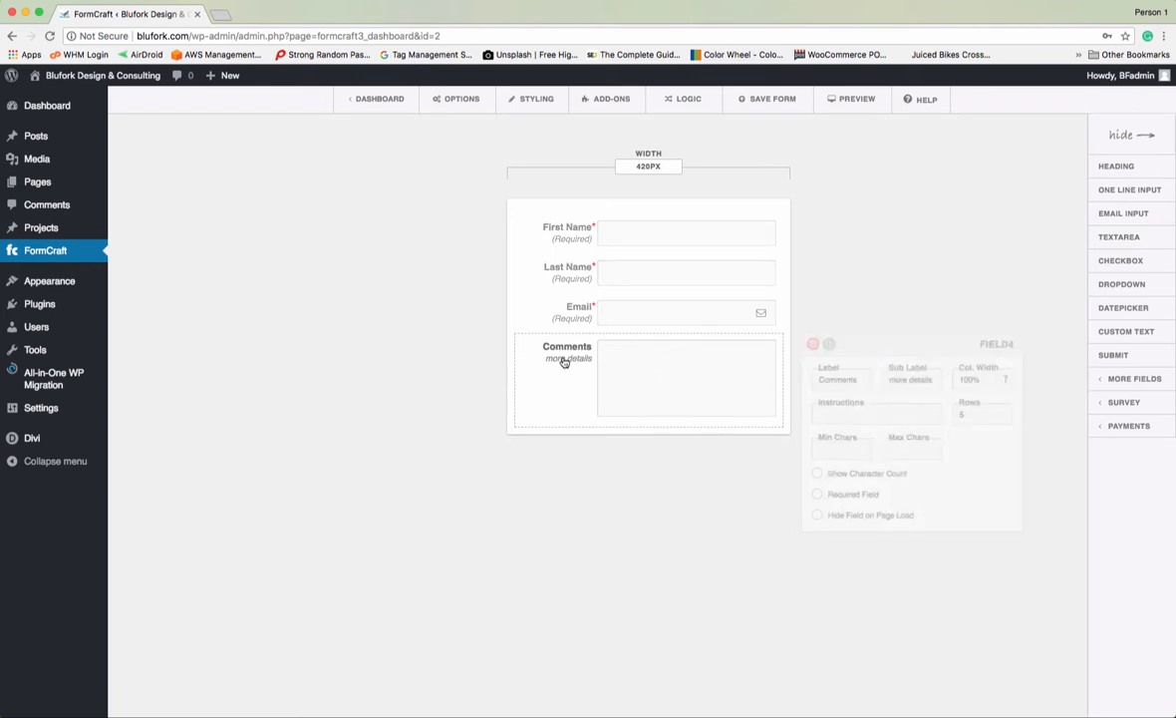
pyautogui.click(871, 378)
pyautogui.write('or')
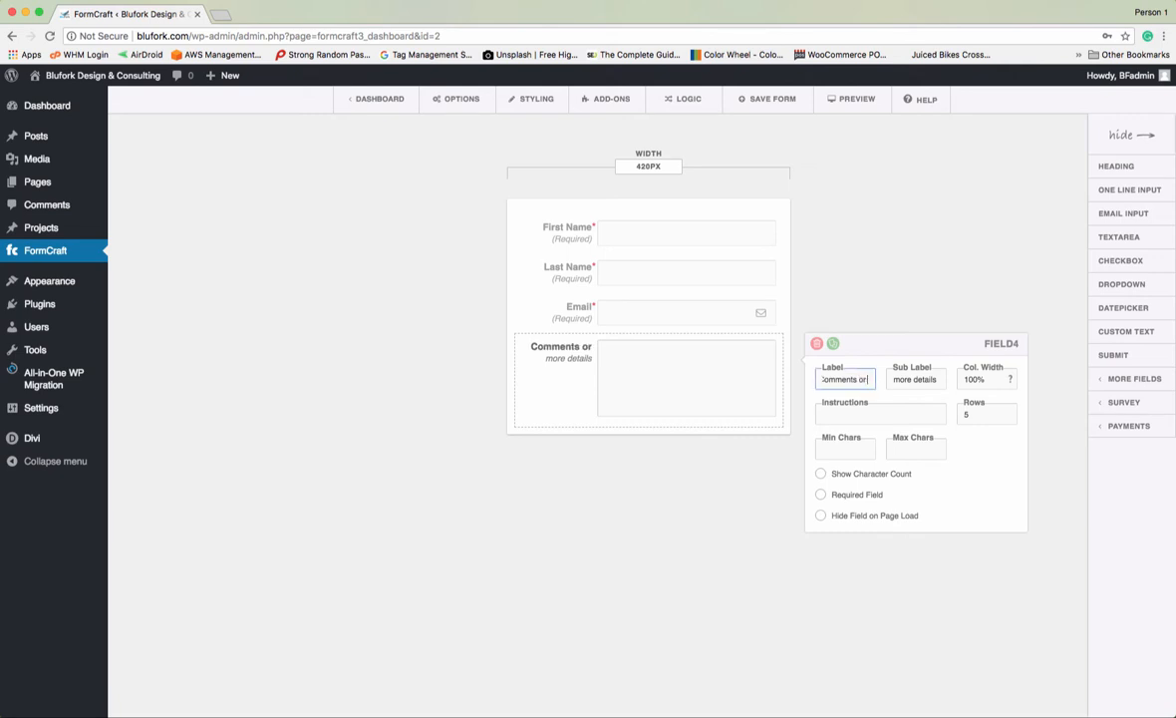
pyautogui.write(' Questions')
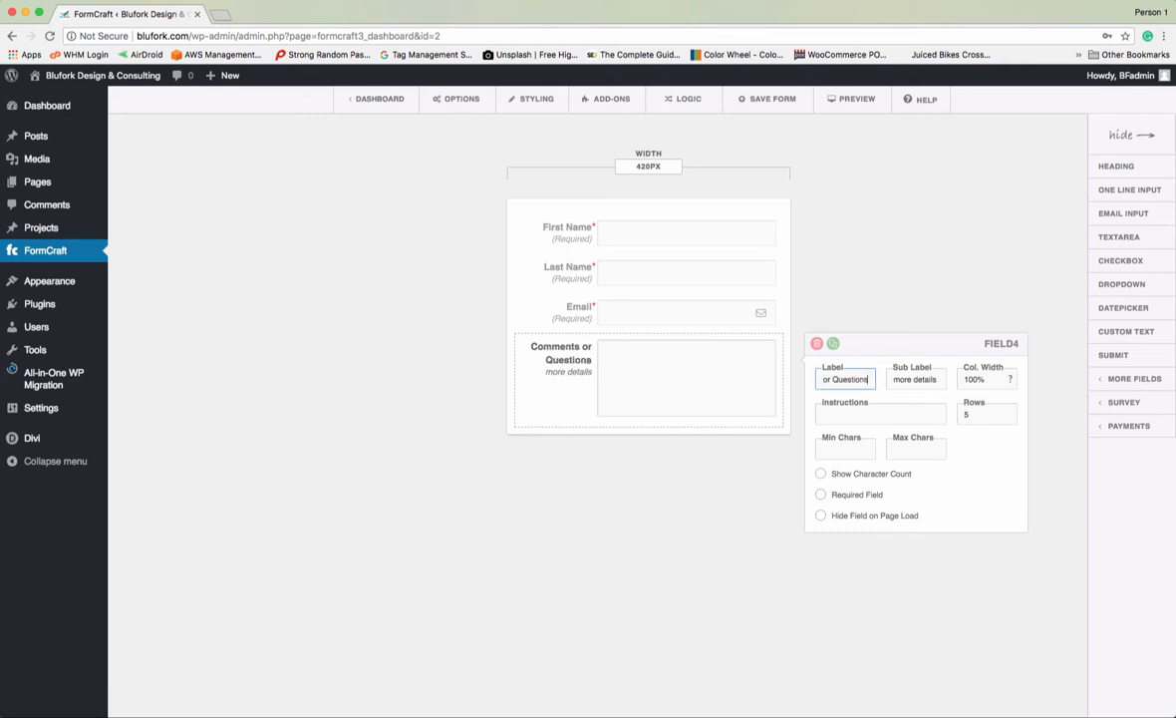
pyautogui.tripleClick(938, 377)
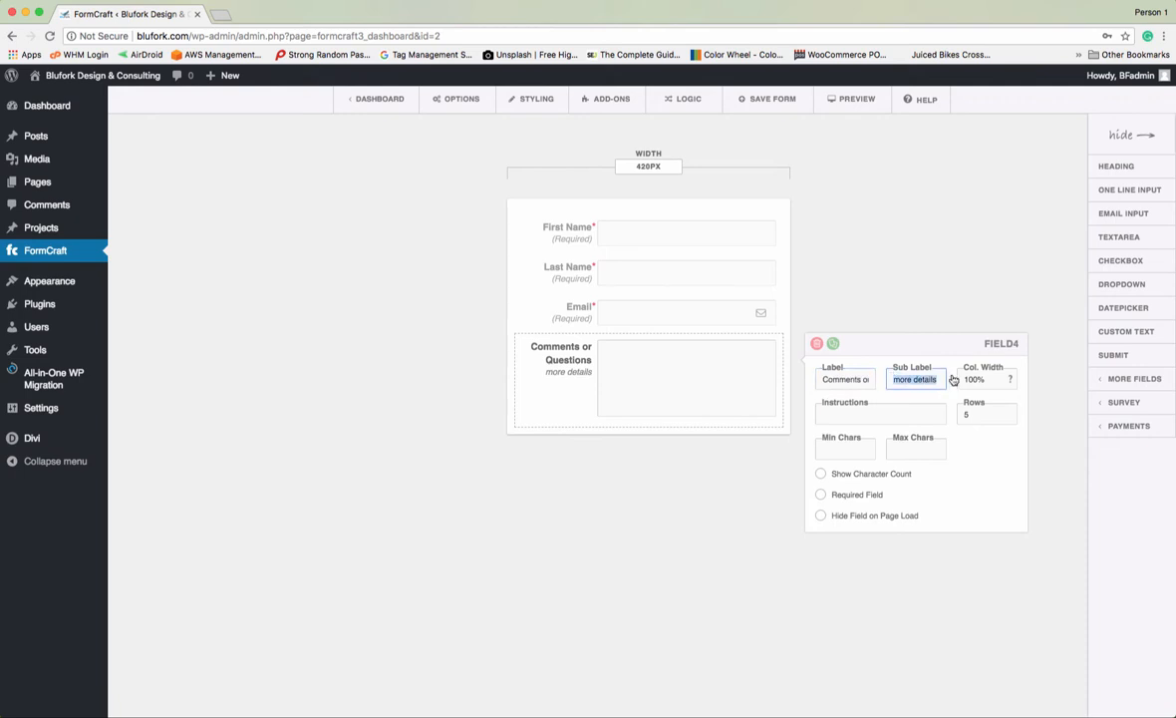
pyautogui.press('BackSpace')
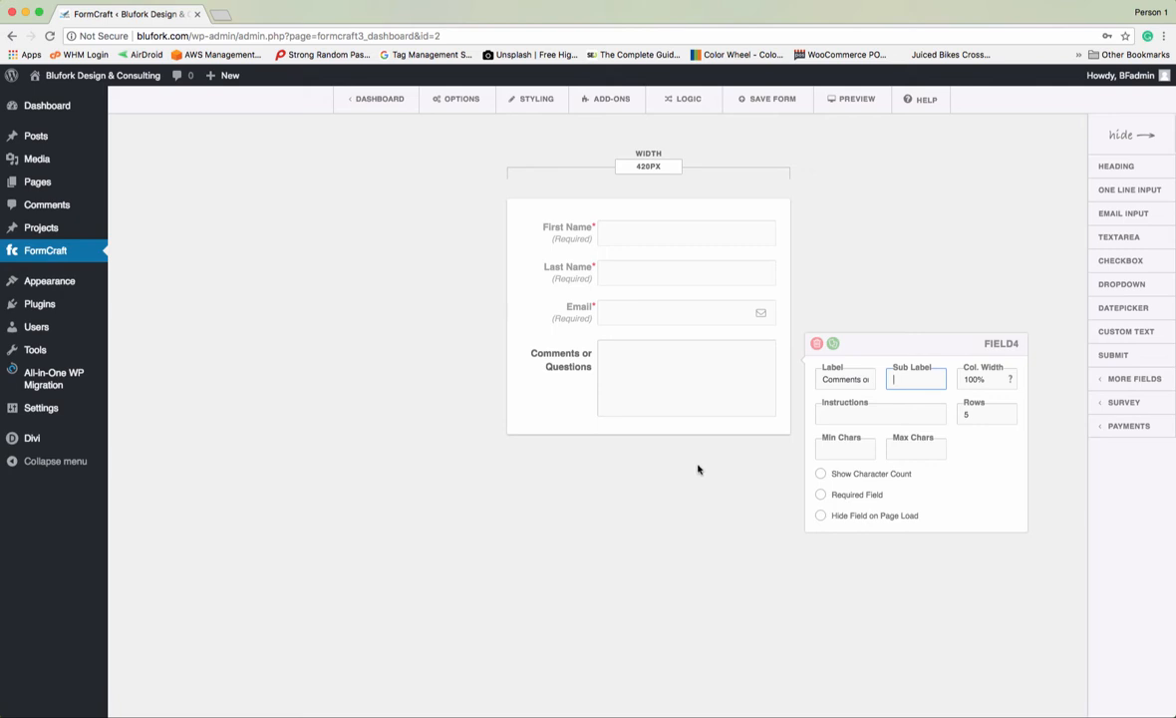
pyautogui.click(933, 284)
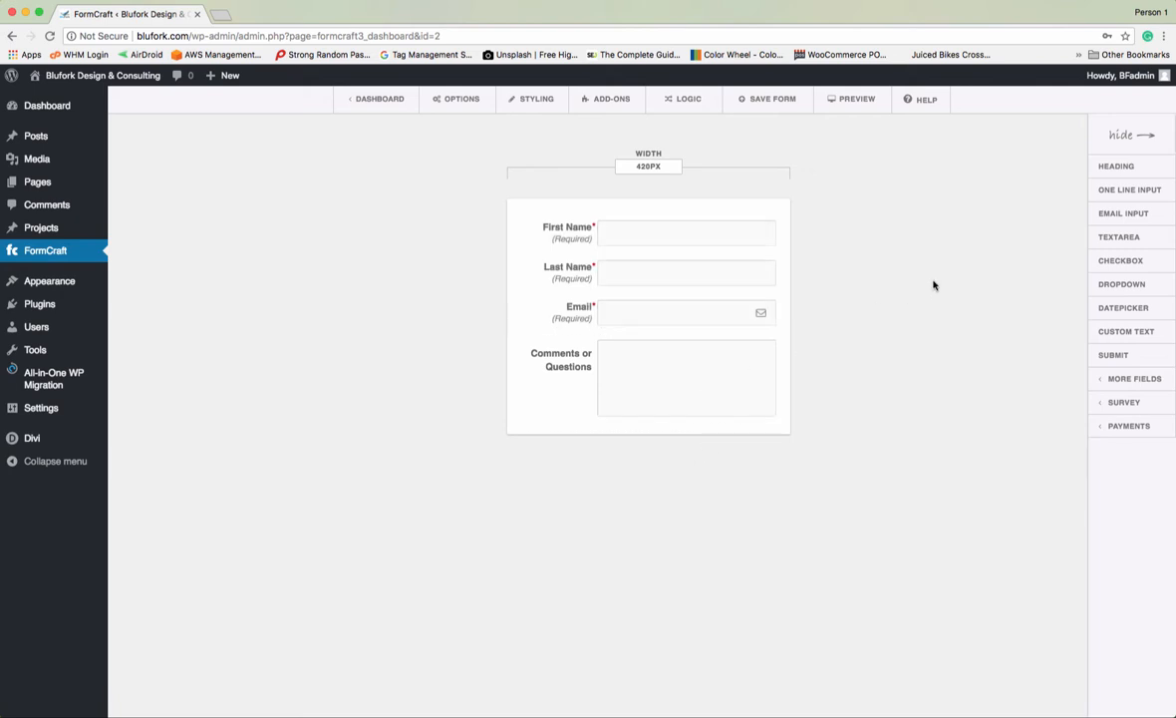
# - Add a Favorite Fruits checkbox field with Apple, Orange and Watermelon, and test ticking each option
pyautogui.click(1107, 262)
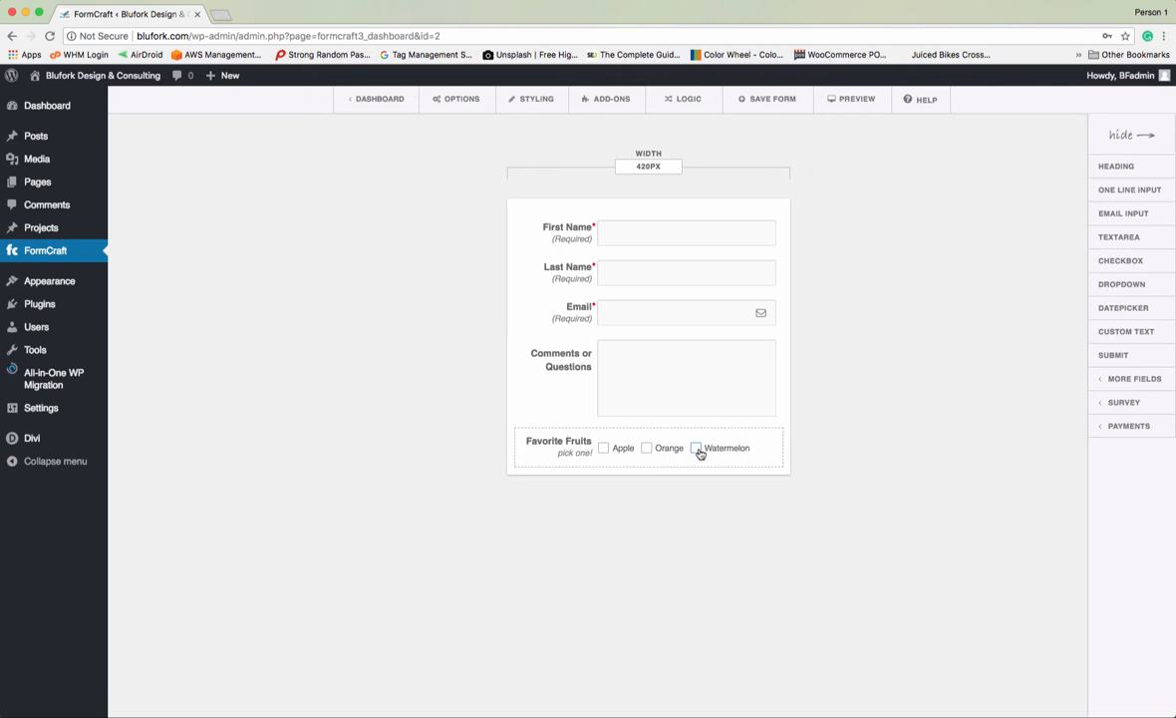
pyautogui.click(603, 450)
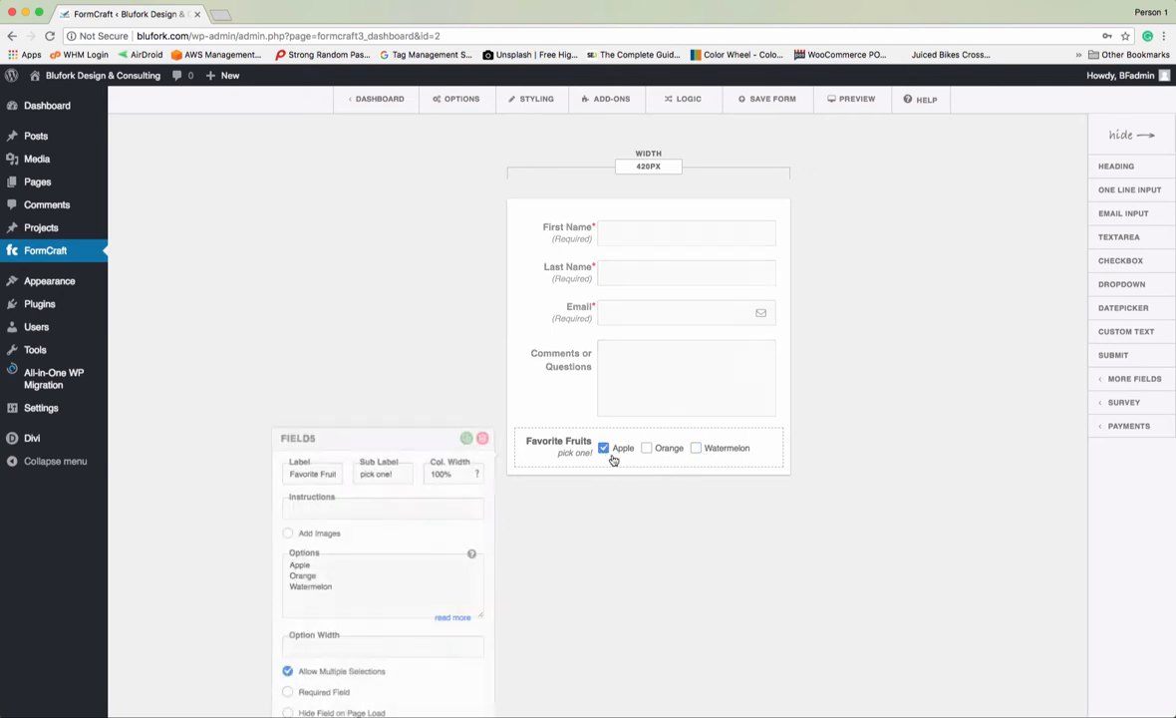
pyautogui.click(646, 450)
pyautogui.click(696, 449)
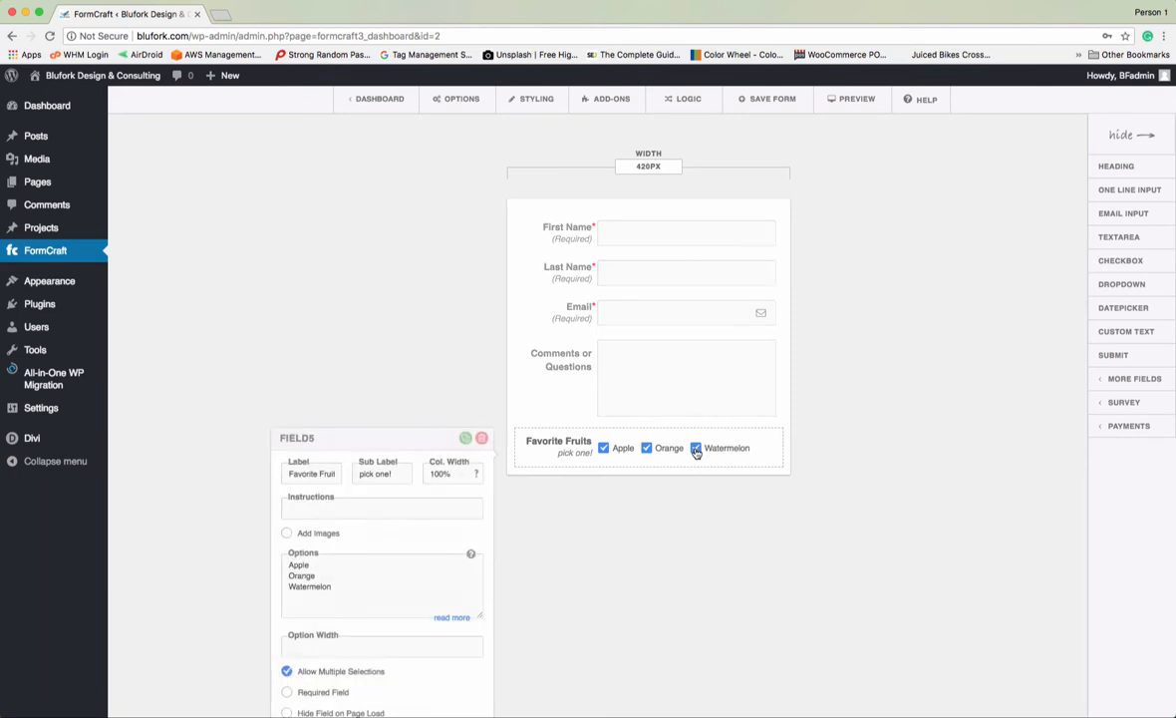
pyautogui.click(695, 449)
pyautogui.click(648, 449)
pyautogui.click(604, 448)
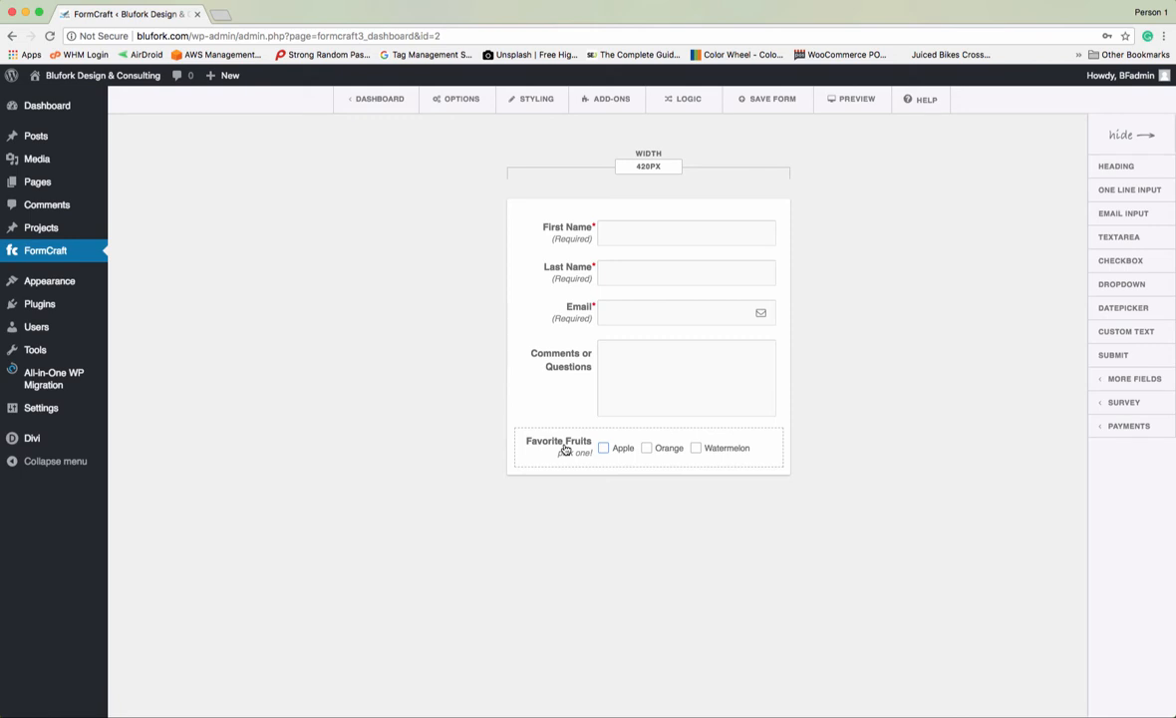
# - Turn off Allow Multiple Selections so the fruits become single-choice radio buttons, and test them
pyautogui.click(565, 449)
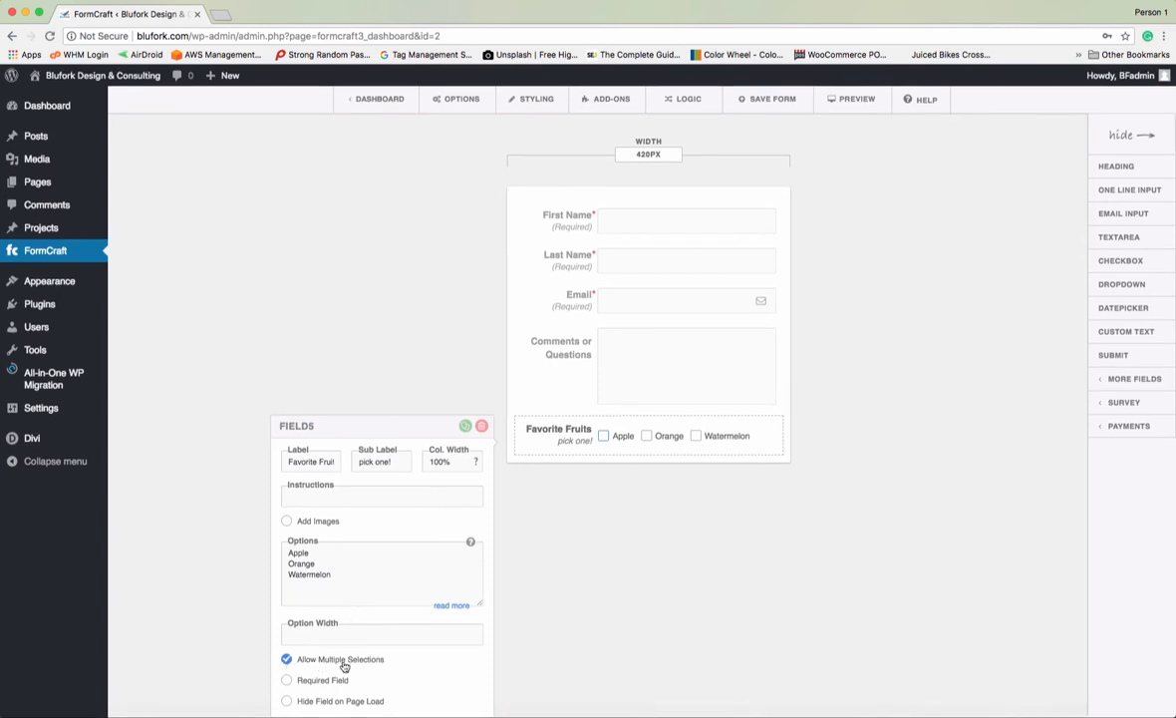
pyautogui.click(287, 660)
pyautogui.click(664, 622)
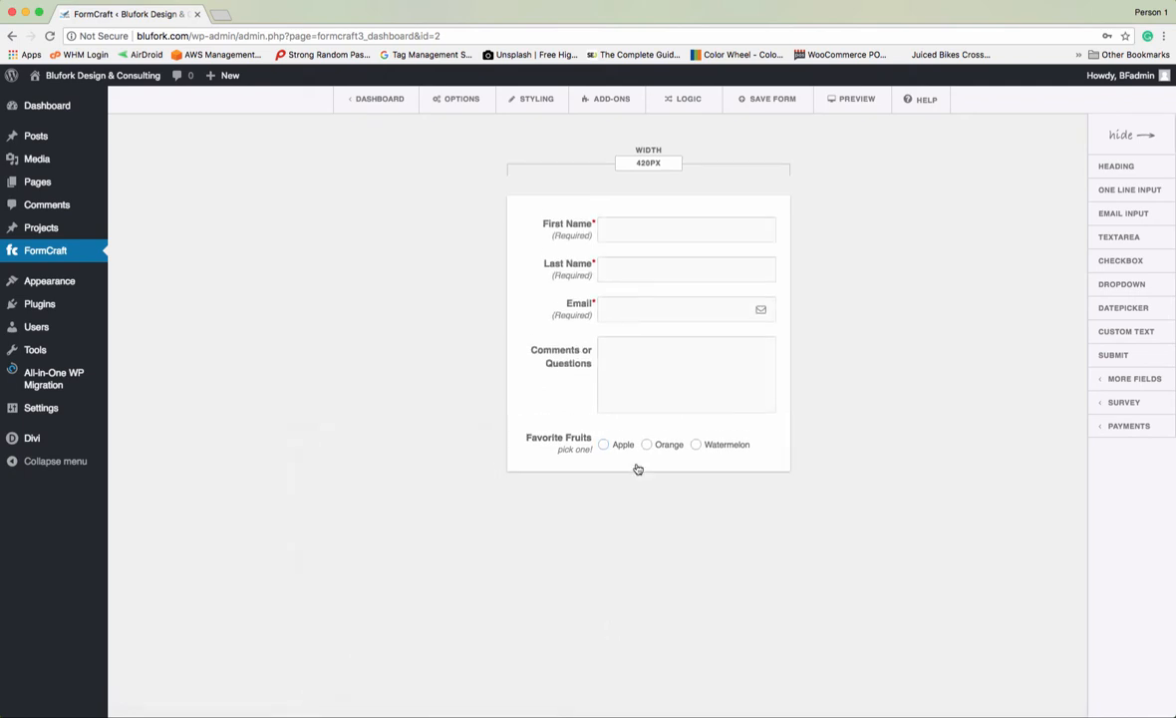
pyautogui.click(606, 444)
pyautogui.click(646, 445)
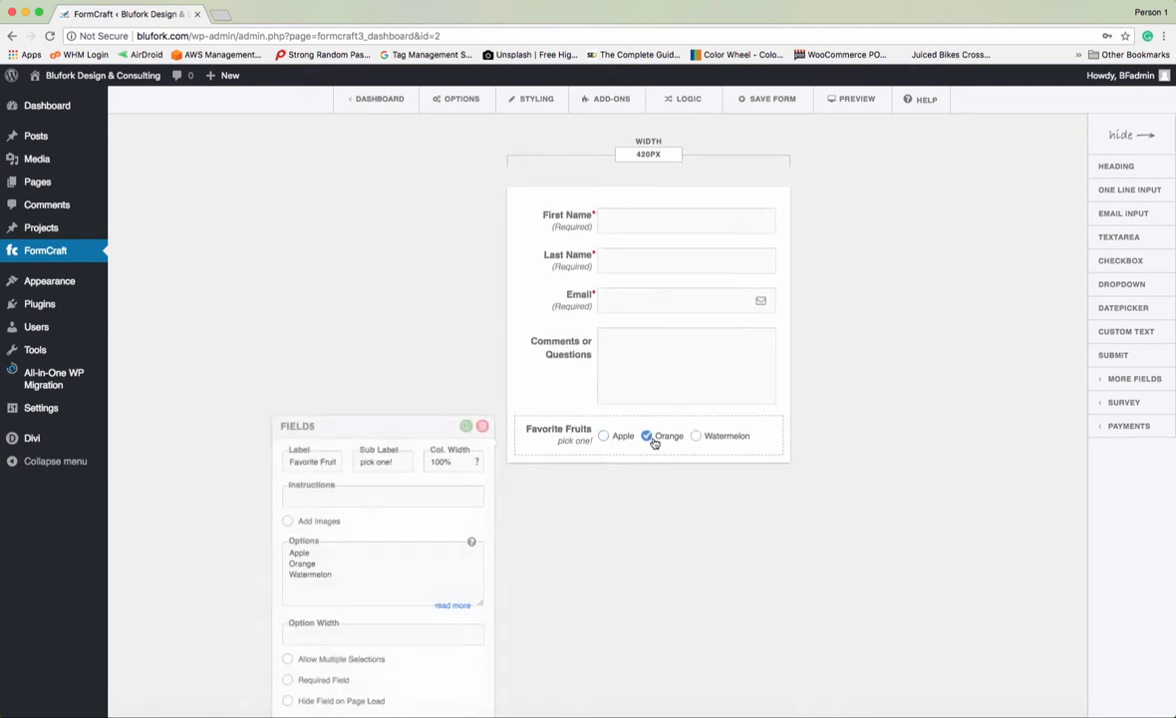
pyautogui.click(694, 445)
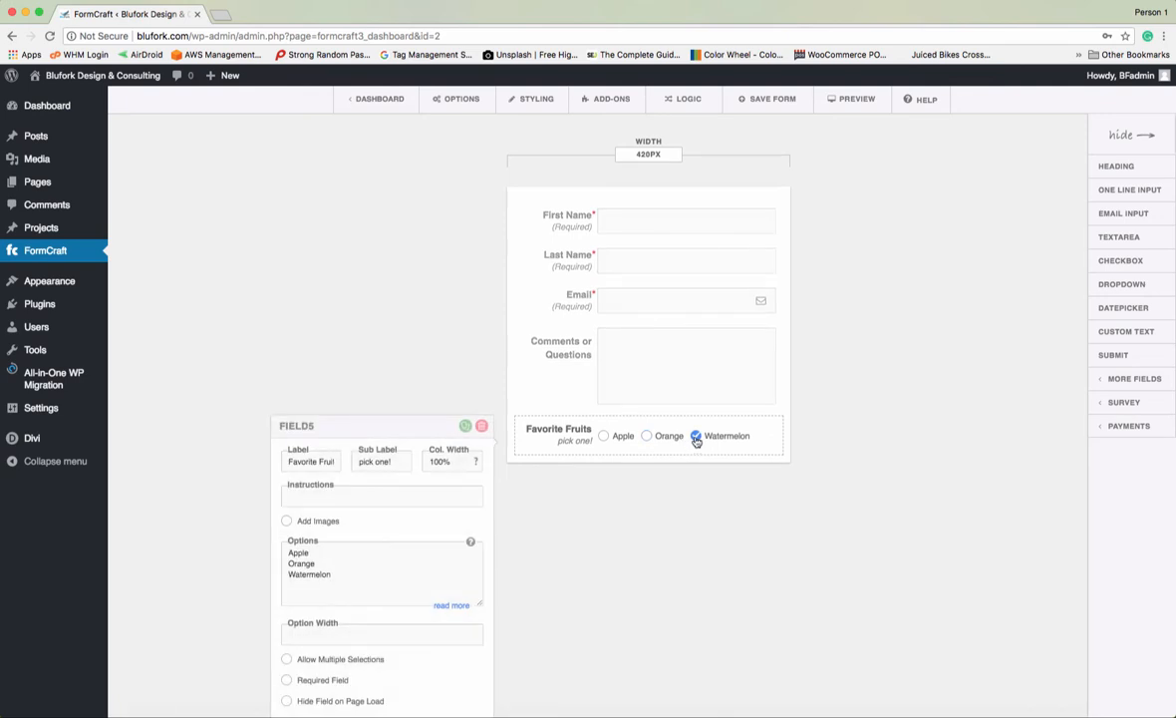
pyautogui.click(695, 445)
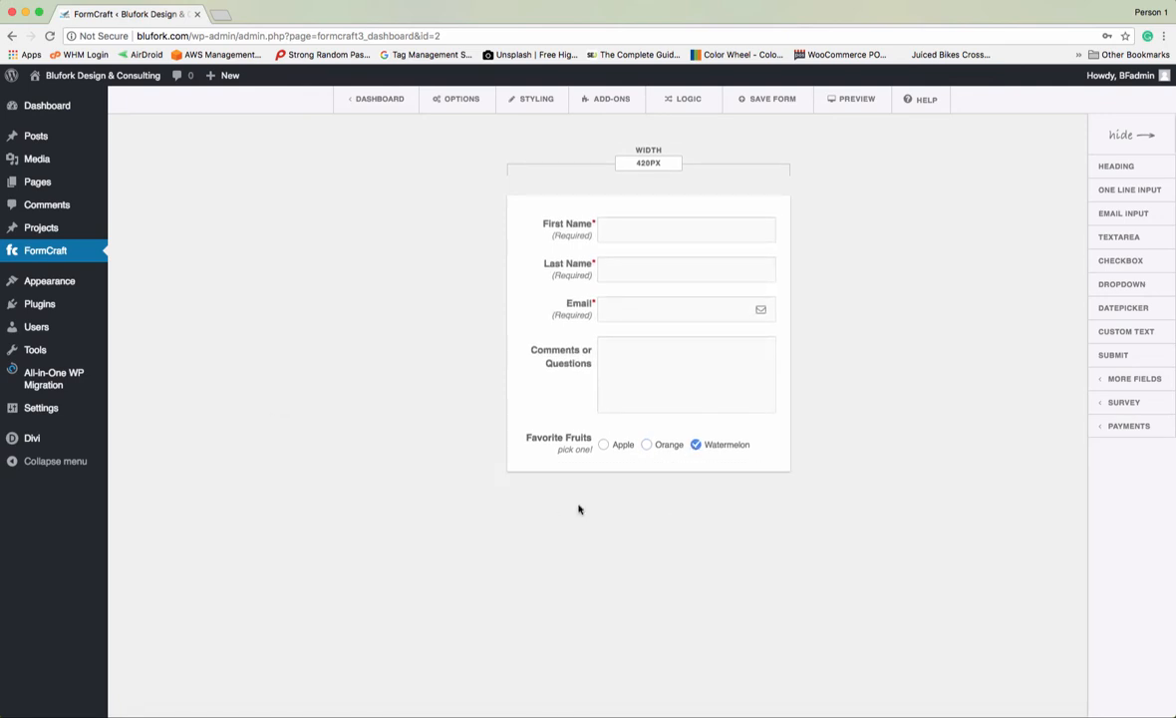
pyautogui.click(580, 452)
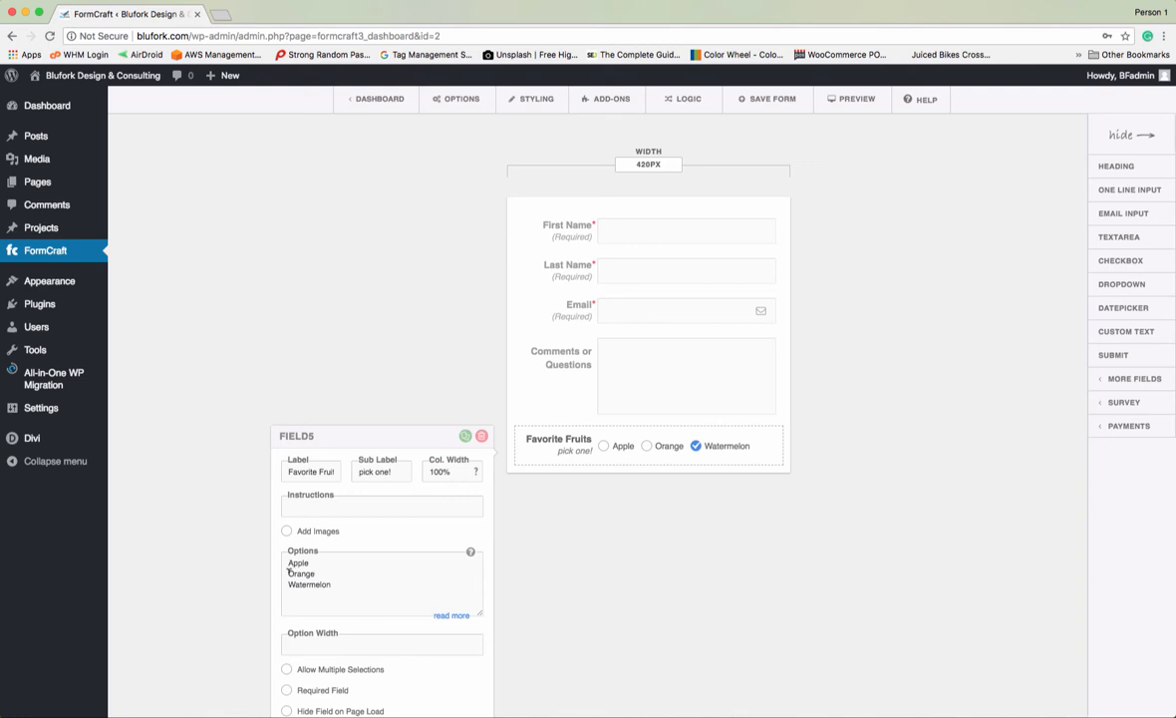
# - Replace the fruit options with Line One, Line Two and Line Three
pyautogui.moveTo(289, 562); pyautogui.dragTo(339, 583)
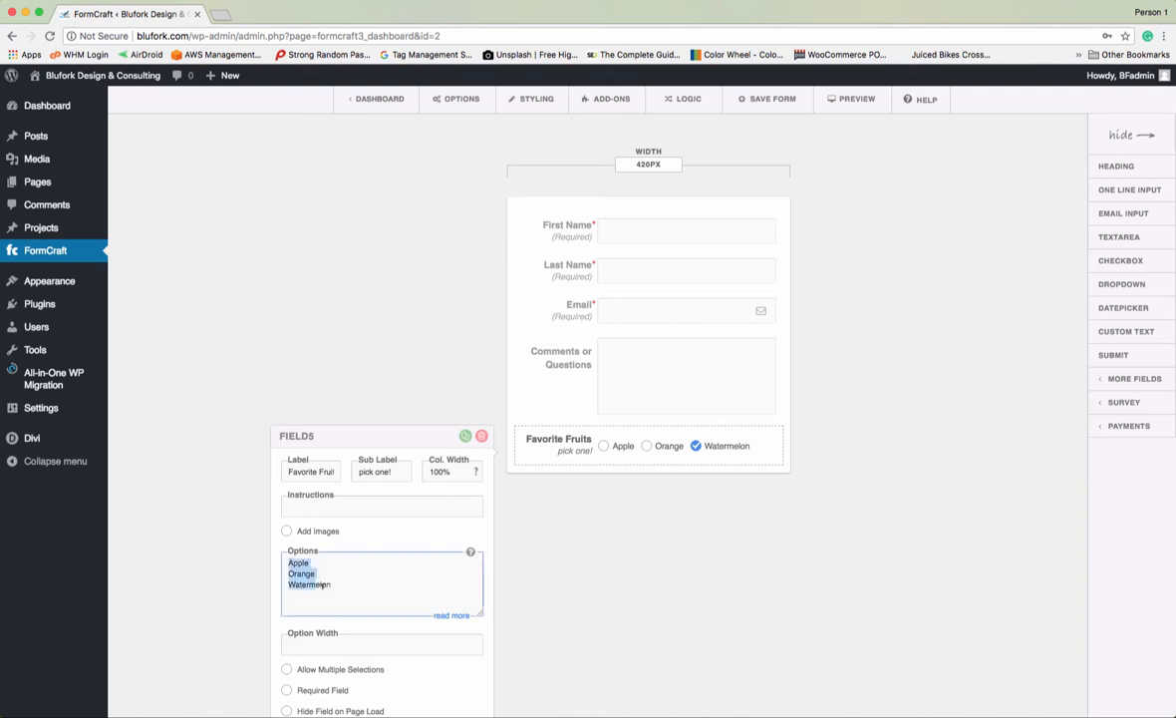
pyautogui.write('Line o')
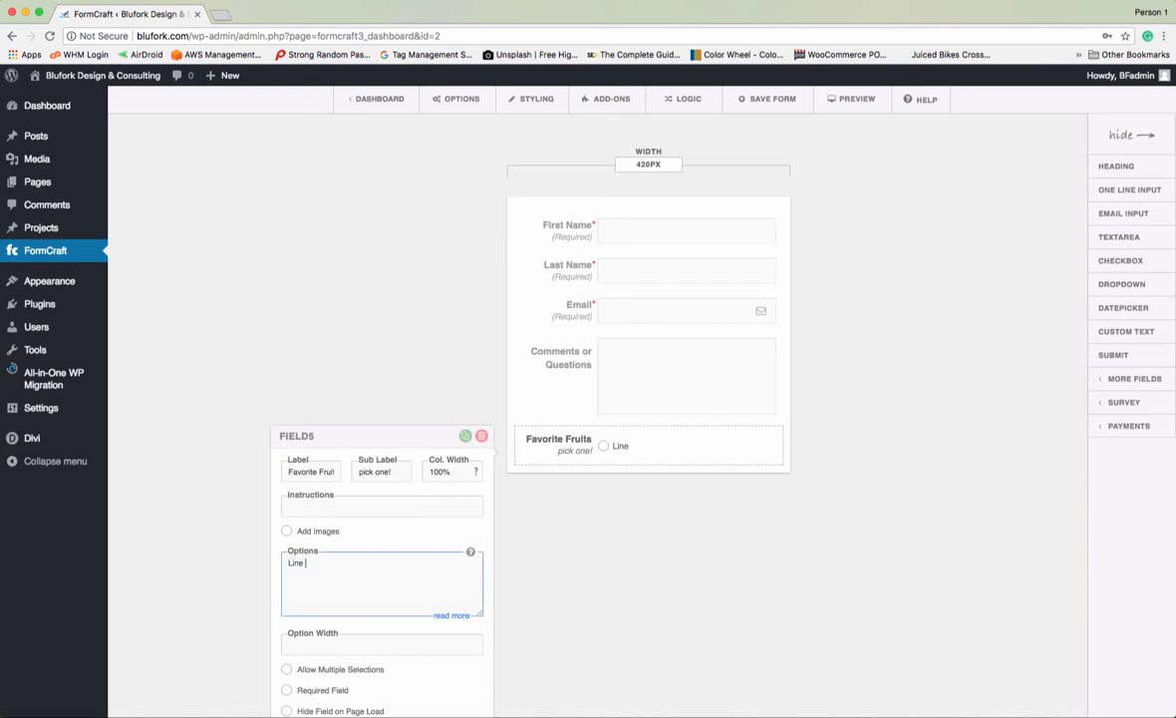
pyautogui.press('BackSpace')
pyautogui.write('One')
pyautogui.press('Return')
pyautogui.write('Lkine')
pyautogui.press('BackSpace')
pyautogui.press('BackSpace')
pyautogui.press('BackSpace')
pyautogui.press('BackSpace')
pyautogui.write('ine Two Line Three')
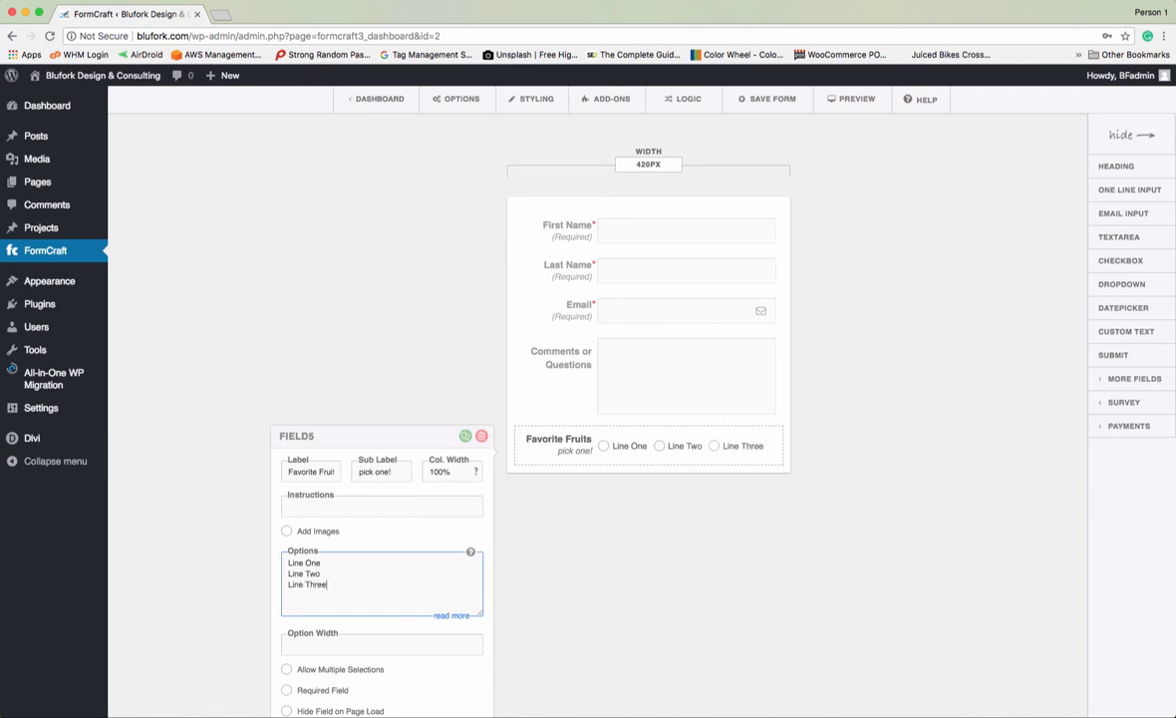
# - Change the sub label to 'Select One', keeping the field single-choice
pyautogui.click(389, 470)
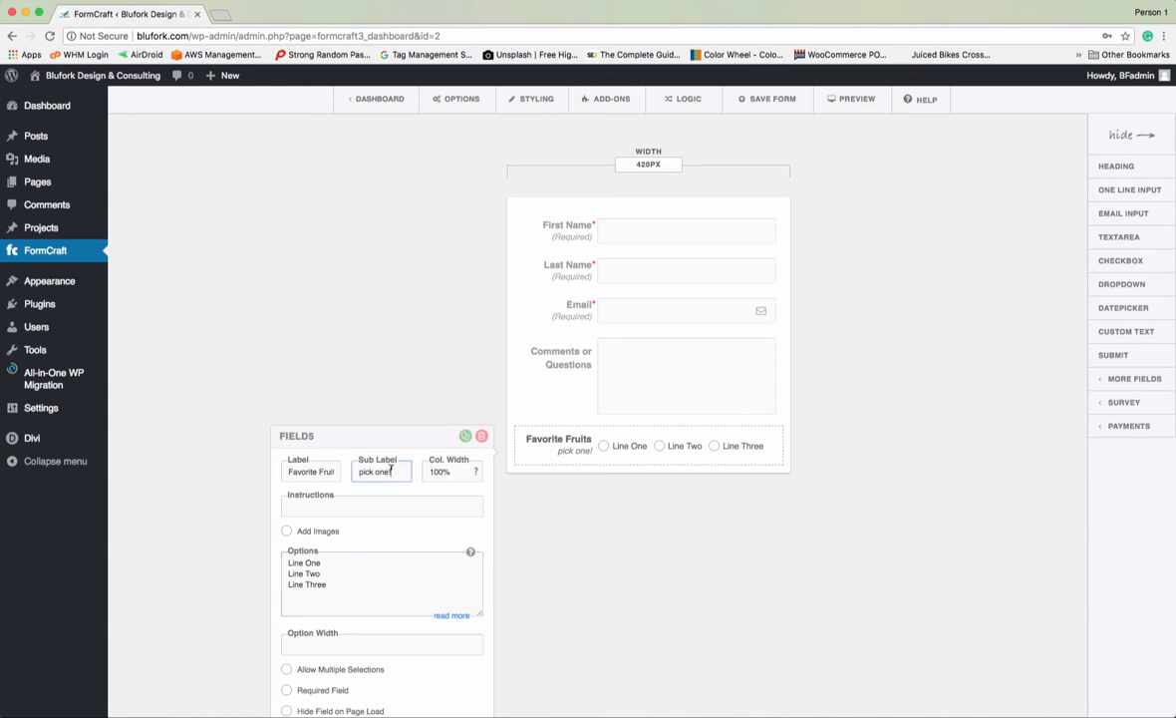
pyautogui.moveTo(390, 471); pyautogui.dragTo(345, 468)
pyautogui.write('Select One')
pyautogui.scroll(-1, 609, 549)
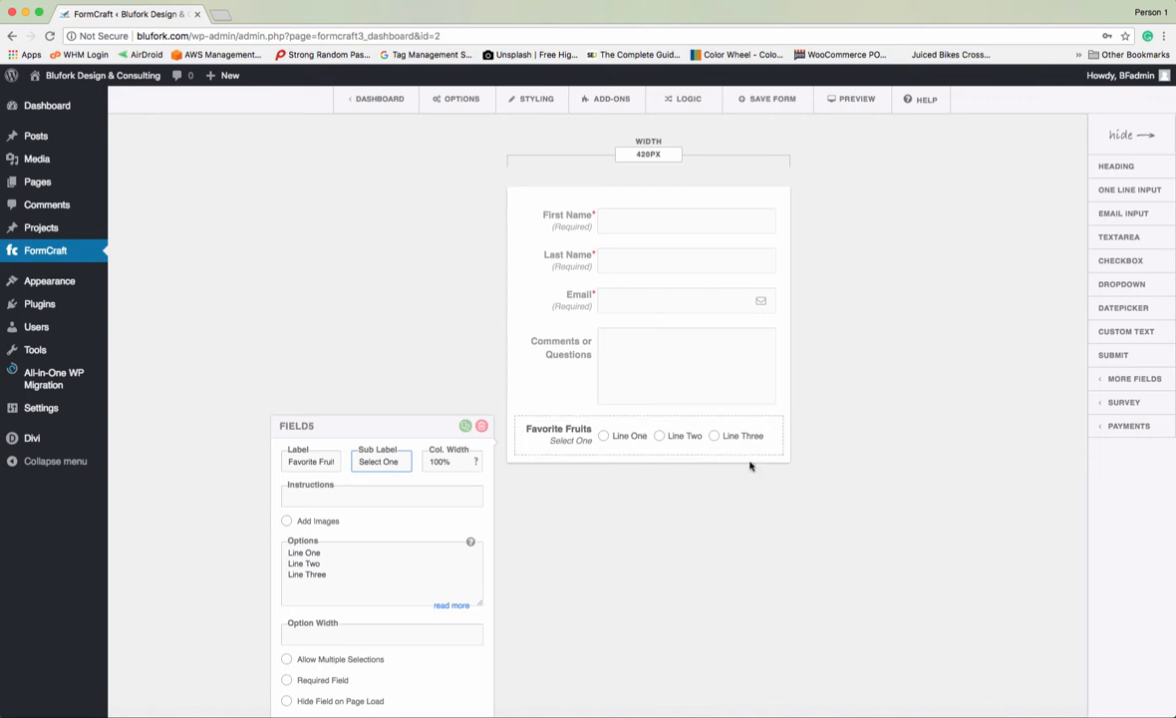
pyautogui.click(286, 659)
pyautogui.click(286, 659)
pyautogui.click(721, 594)
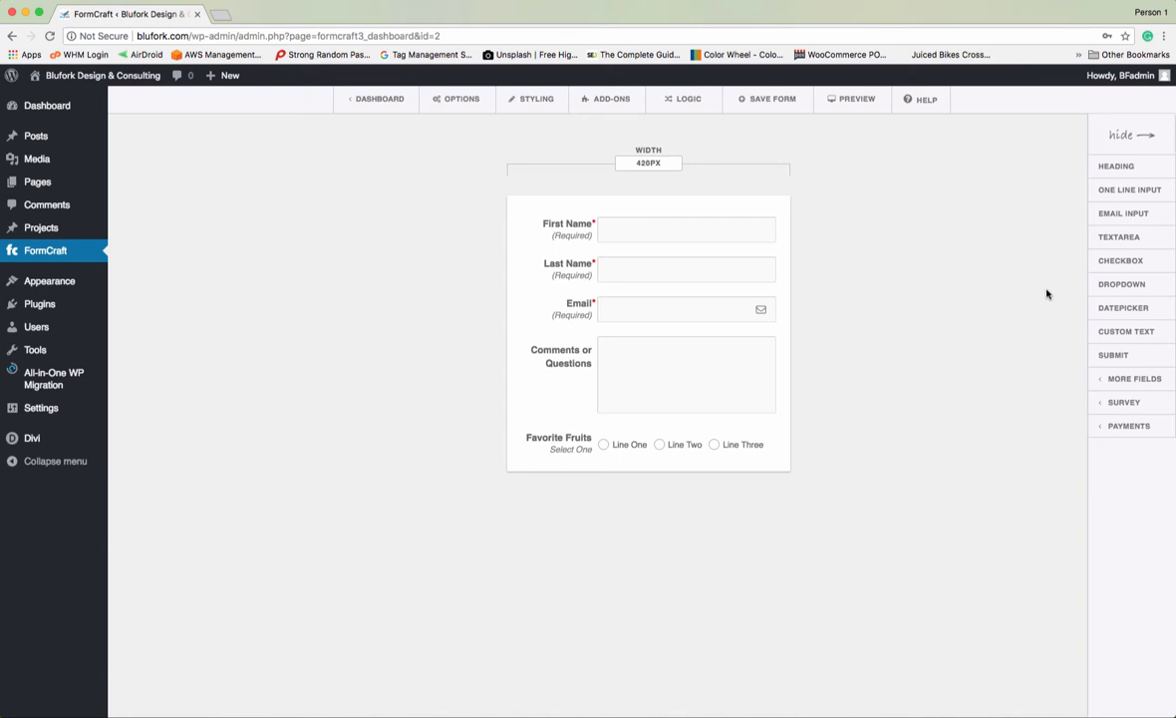
# - Add a dropdown labelled 'Color' with sub label 'Choose One' and options Red, White, Bl
pyautogui.click(1122, 284)
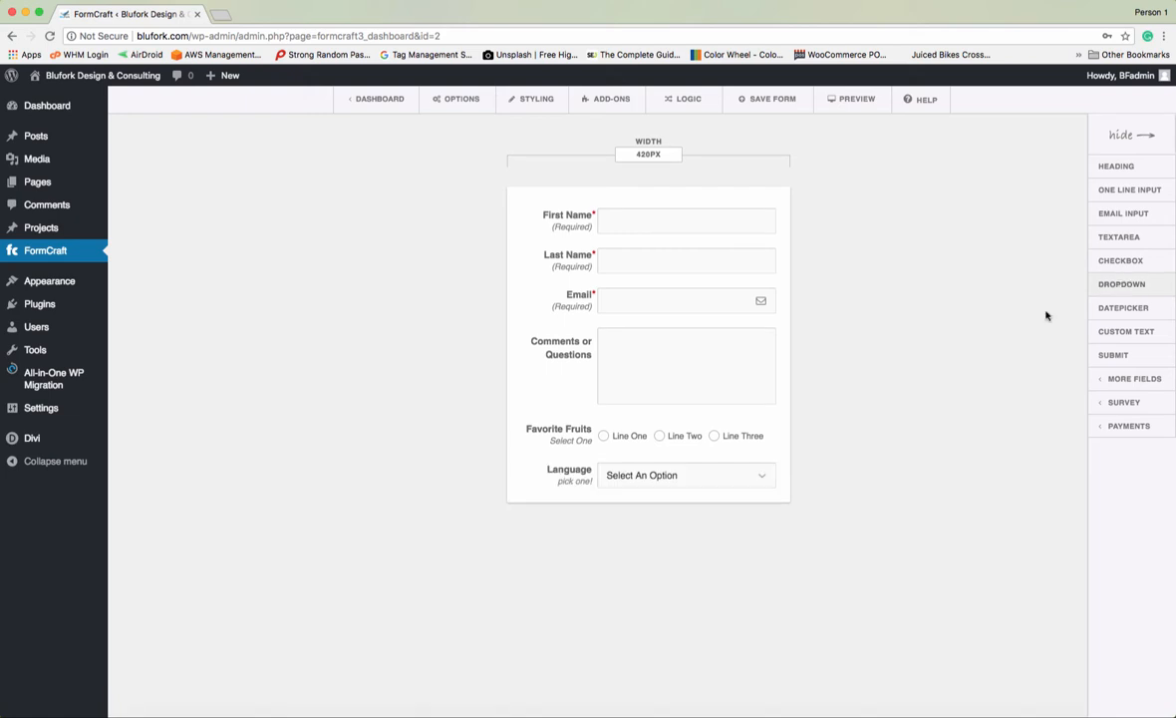
pyautogui.click(546, 476)
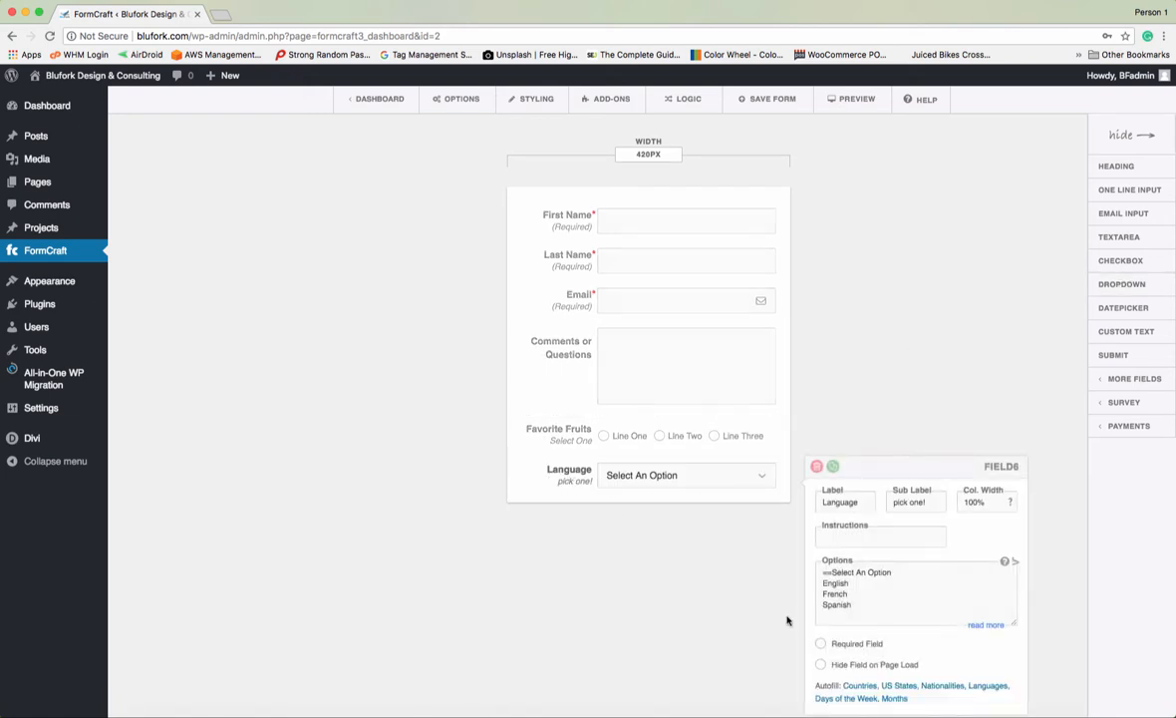
pyautogui.scroll(-1, 814, 628)
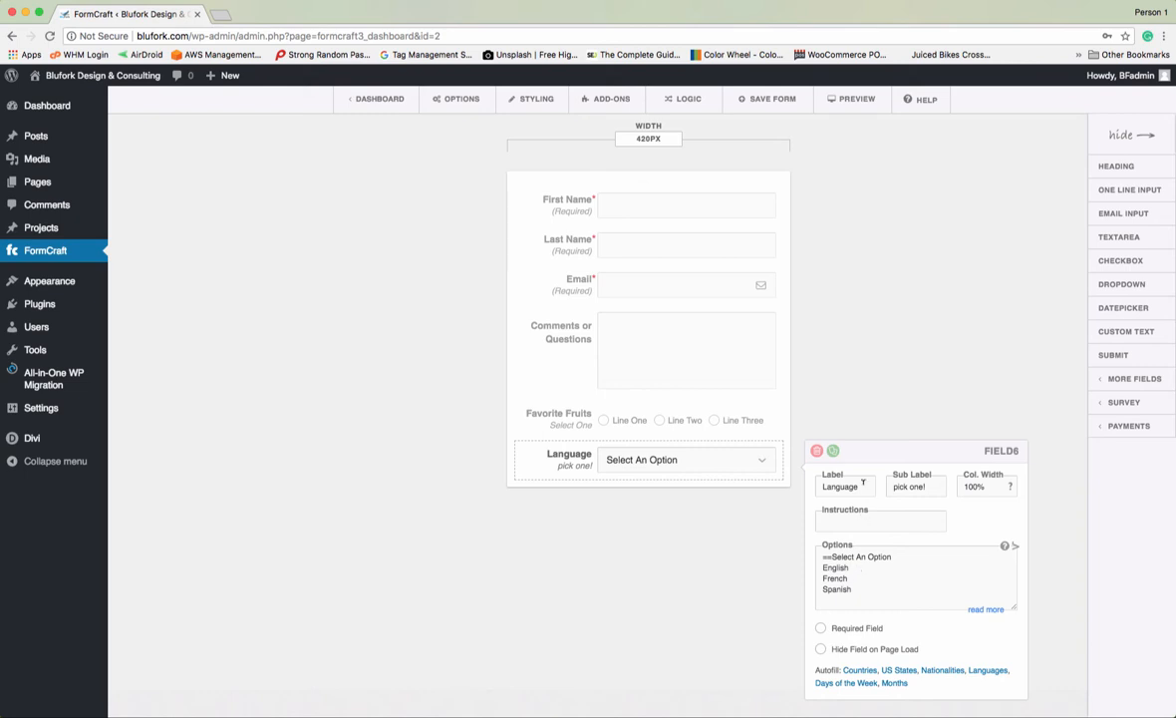
pyautogui.doubleClick(820, 482)
pyautogui.write('Color')
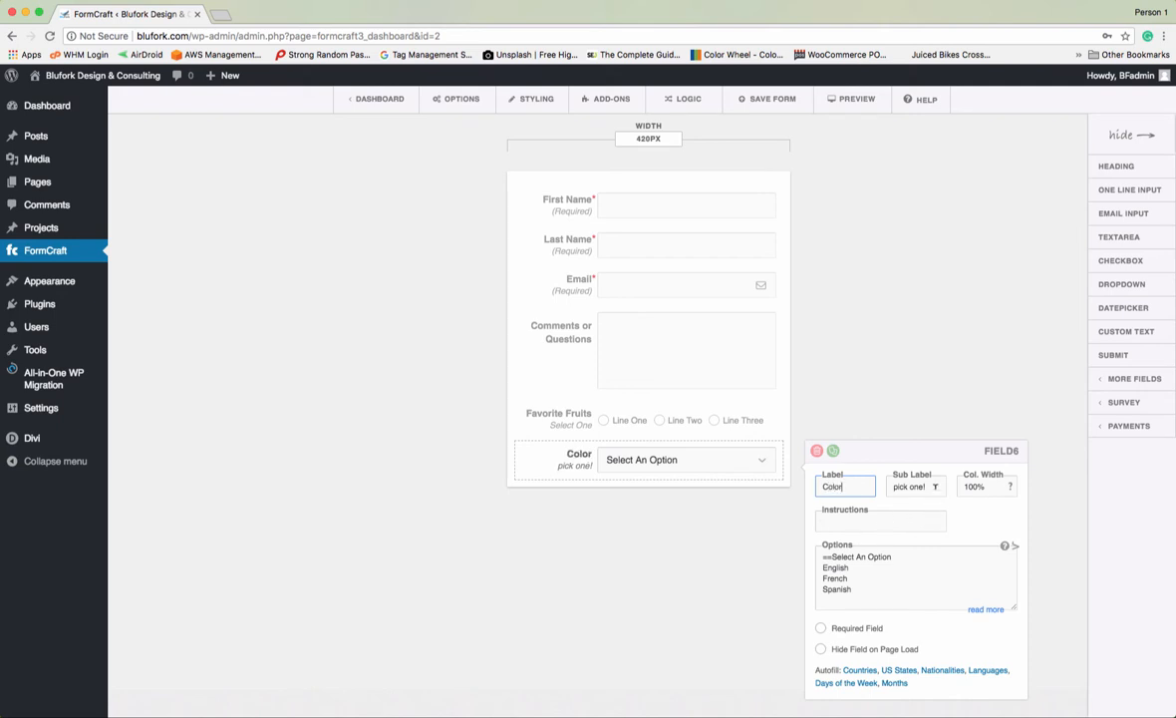
pyautogui.tripleClick(893, 485)
pyautogui.write('Ch')
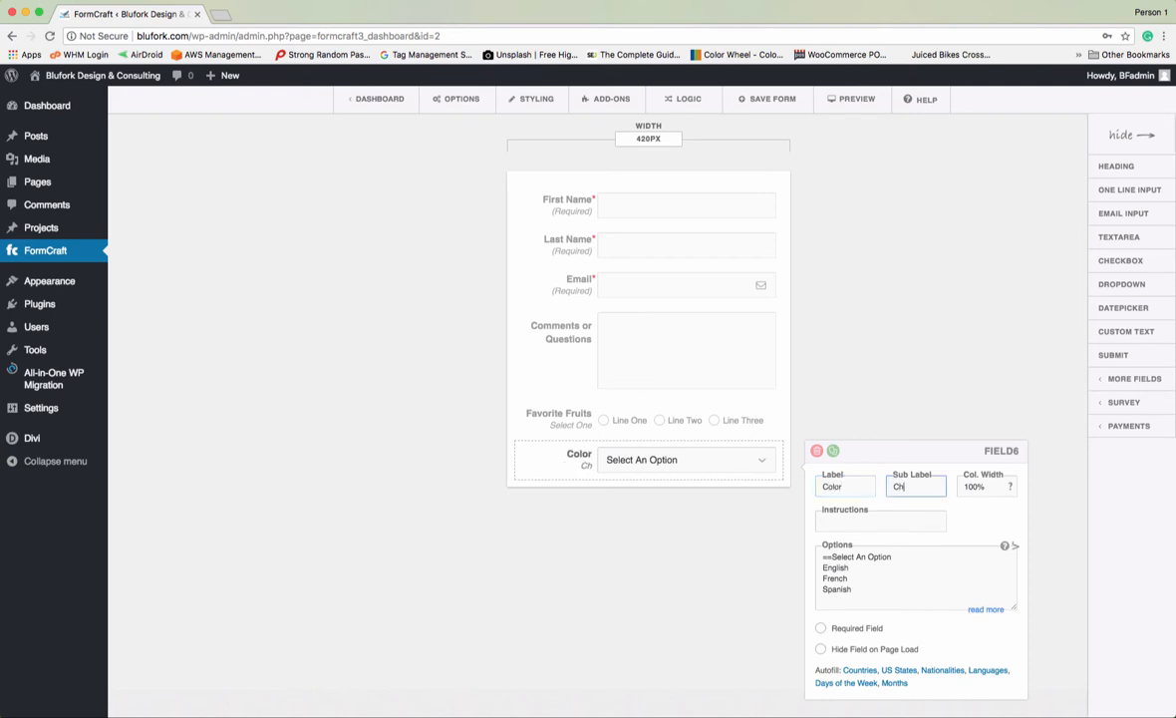
pyautogui.write('oose One')
pyautogui.doubleClick(835, 567)
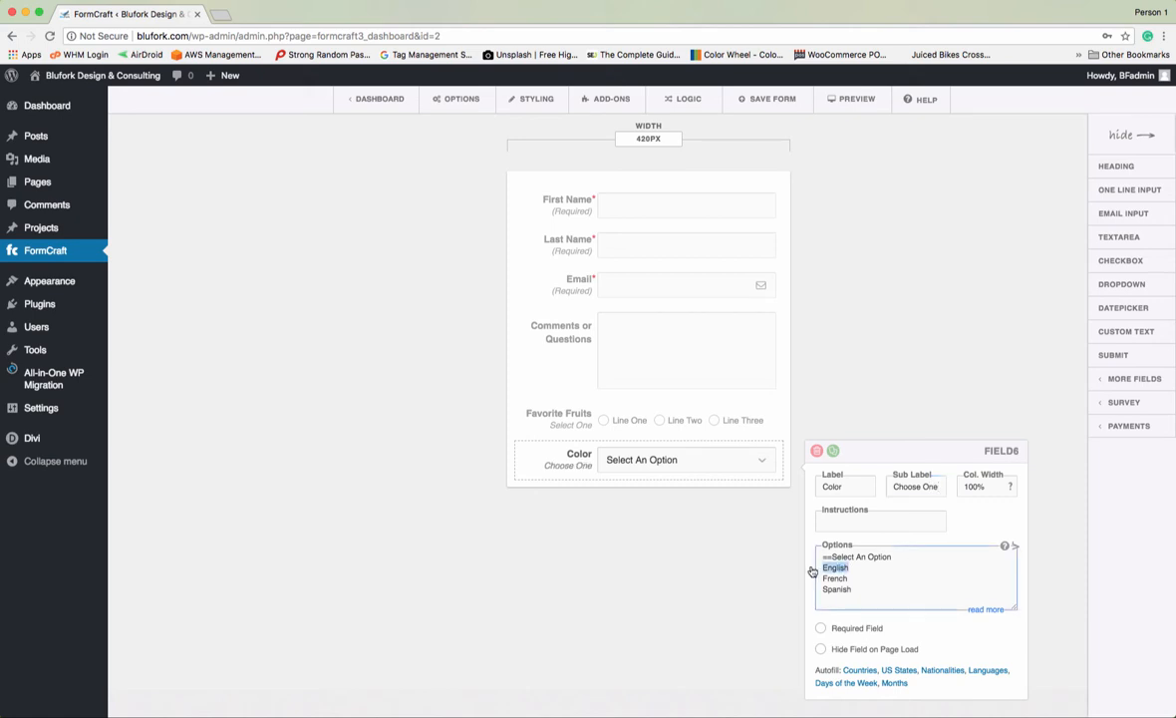
pyautogui.write('Red')
pyautogui.moveTo(850, 578); pyautogui.dragTo(819, 577)
pyautogui.write('White')
pyautogui.moveTo(852, 589); pyautogui.dragTo(815, 593)
pyautogui.write('Blue')
# - Make the Color dropdown required and autofill its options with the US States list
pyautogui.click(821, 629)
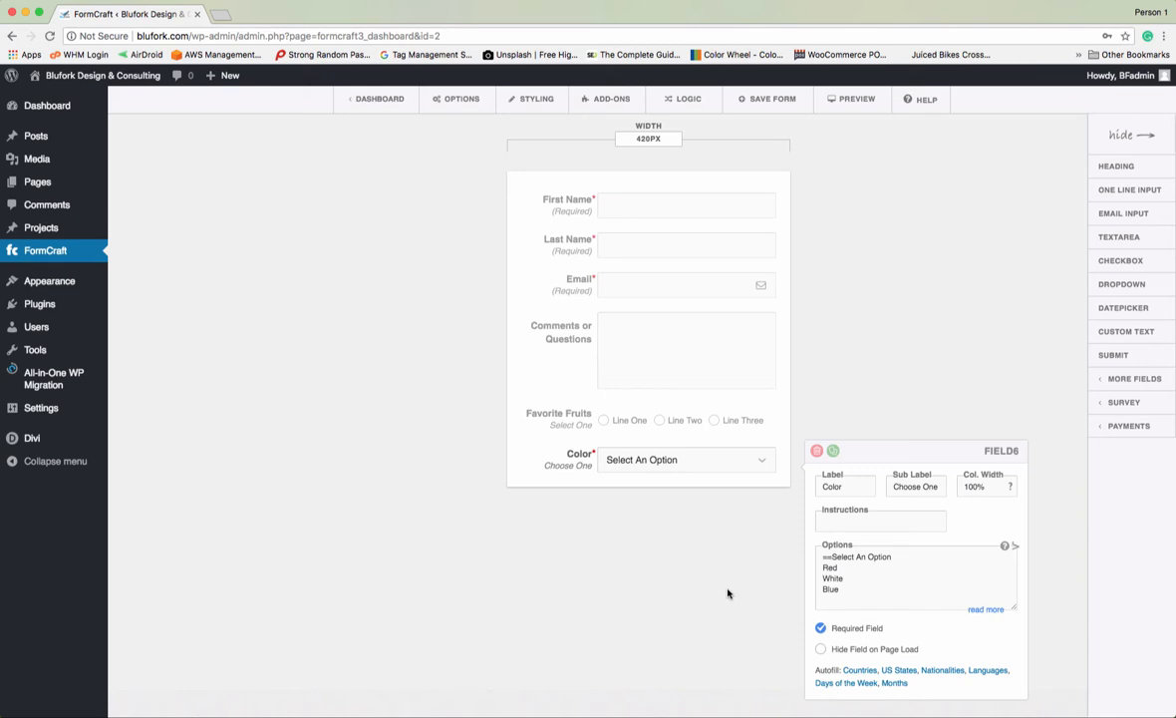
pyautogui.click(657, 459)
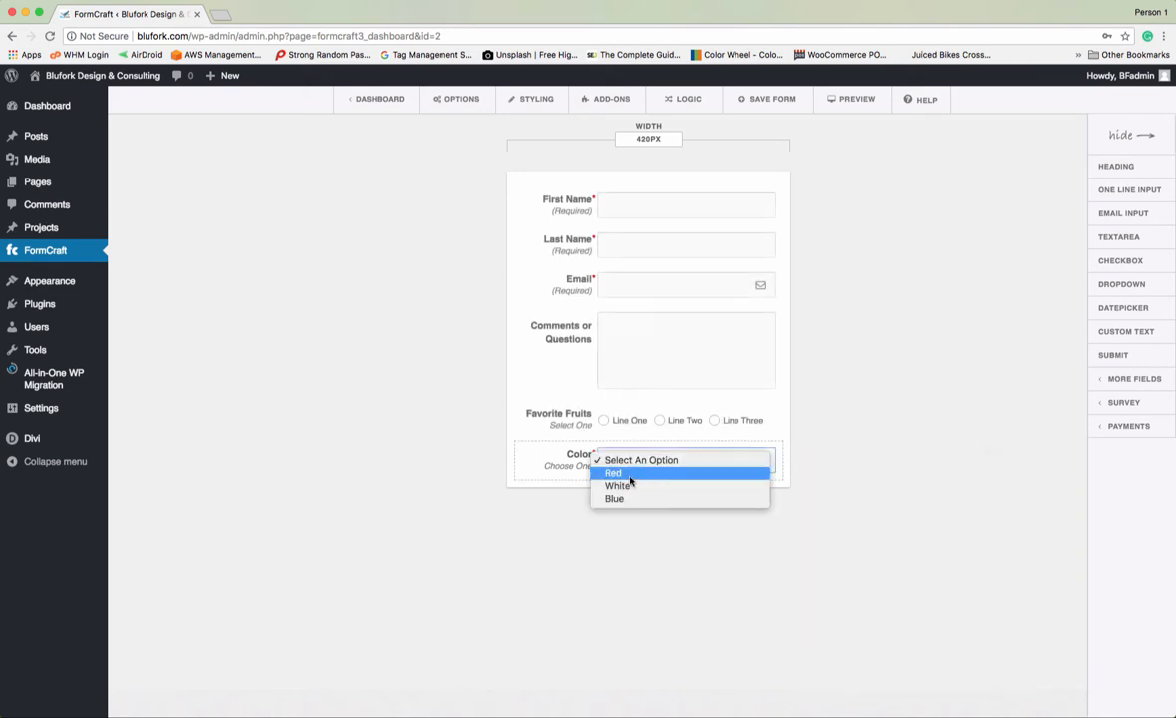
pyautogui.click(789, 551)
pyautogui.click(580, 463)
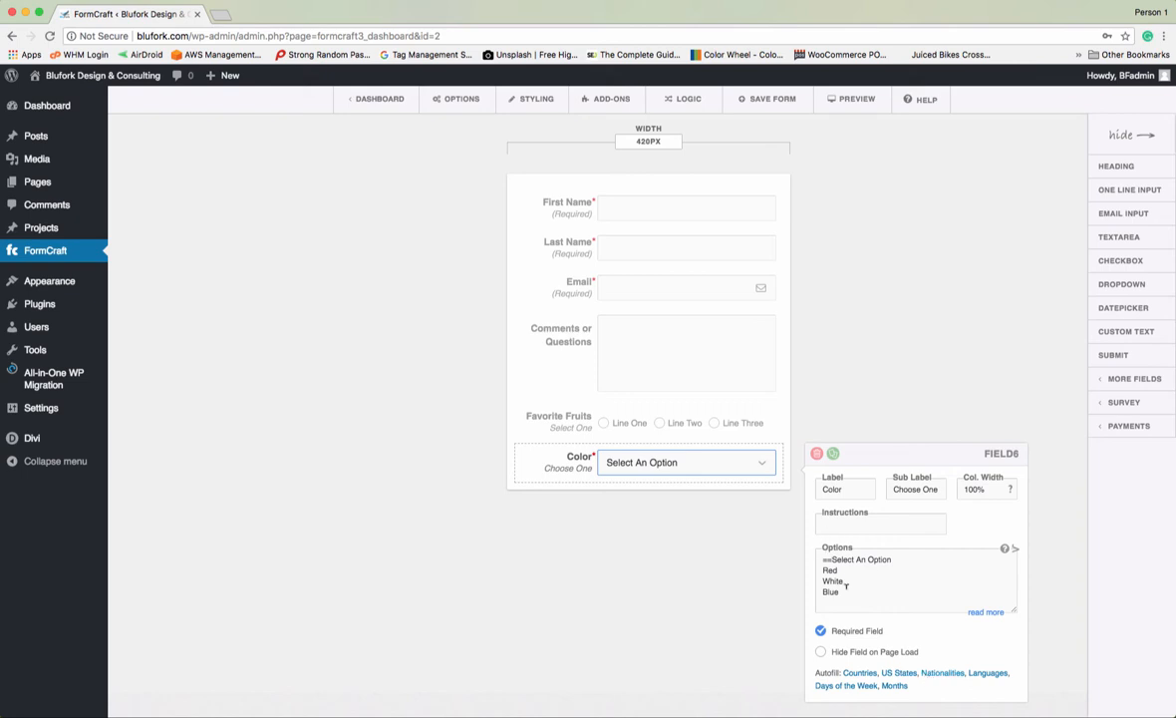
pyautogui.click(900, 674)
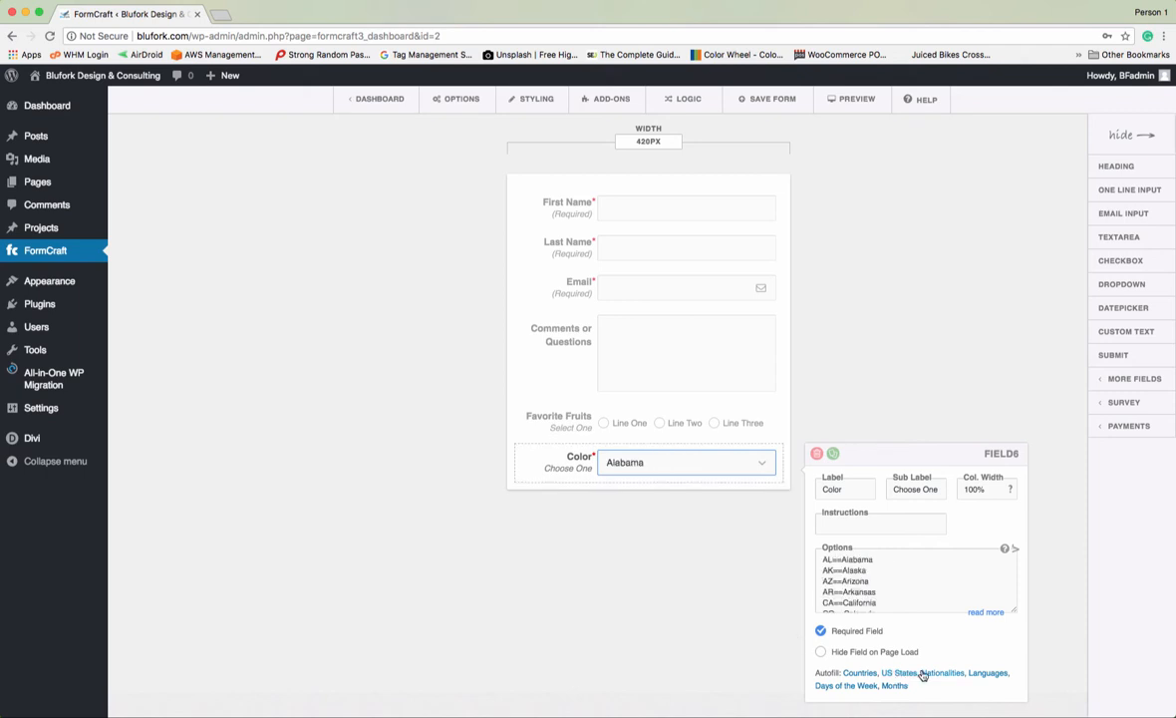
pyautogui.press('super+z')
pyautogui.click(781, 614)
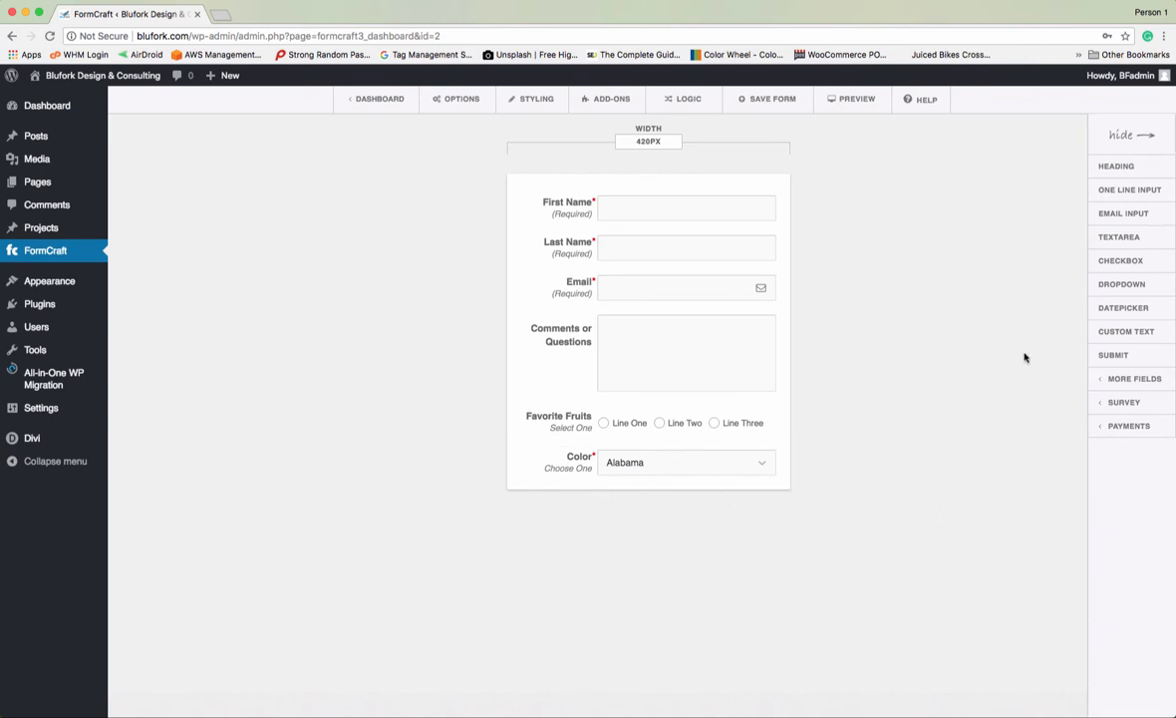
# - Add a Date picker field to the form and open its settings
pyautogui.click(1106, 310)
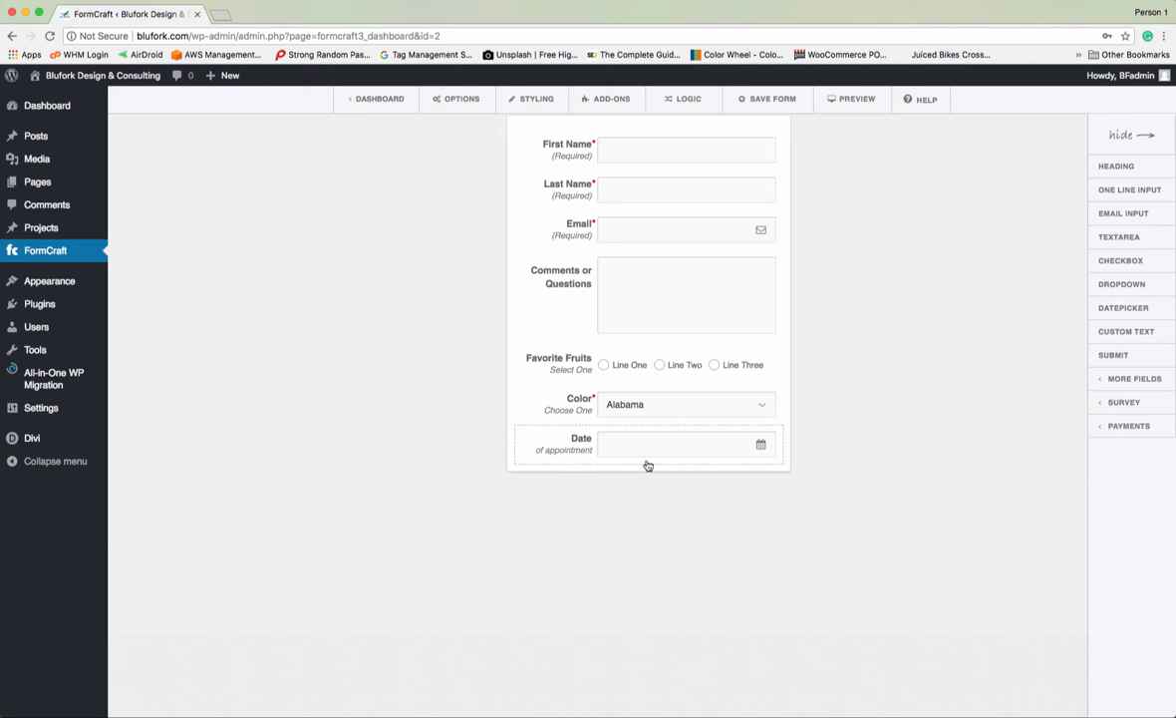
pyautogui.scroll(1, 575, 450)
pyautogui.click(573, 448)
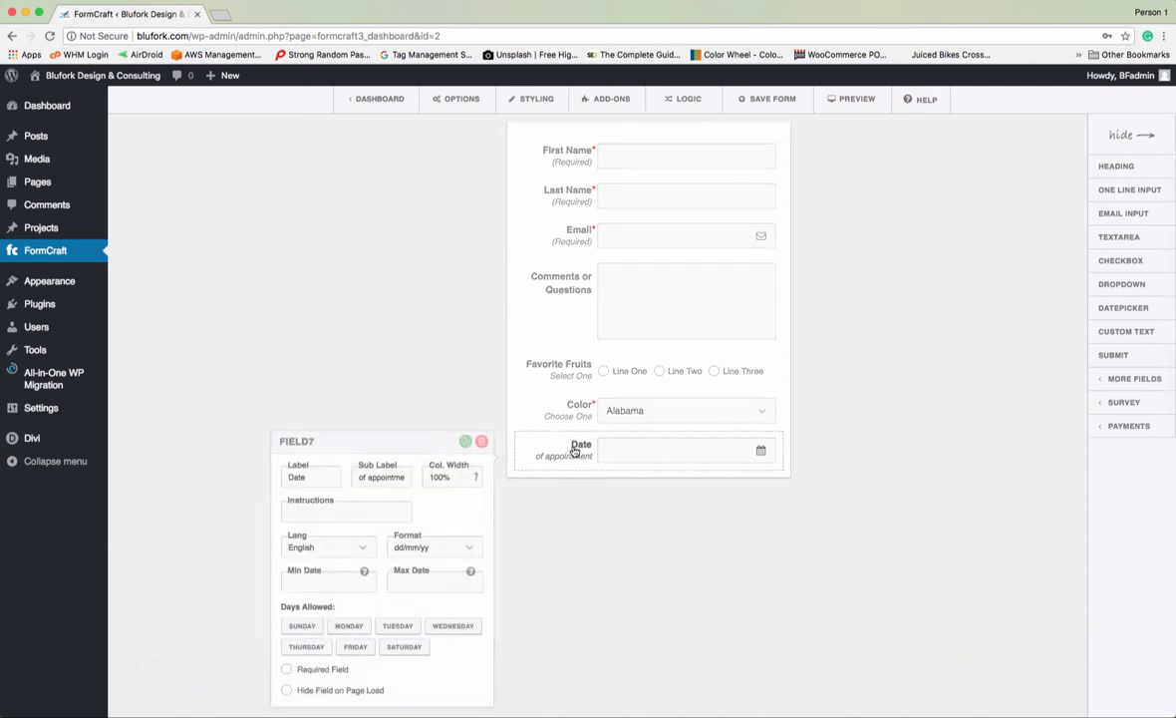
pyautogui.scroll(-1, 370, 500)
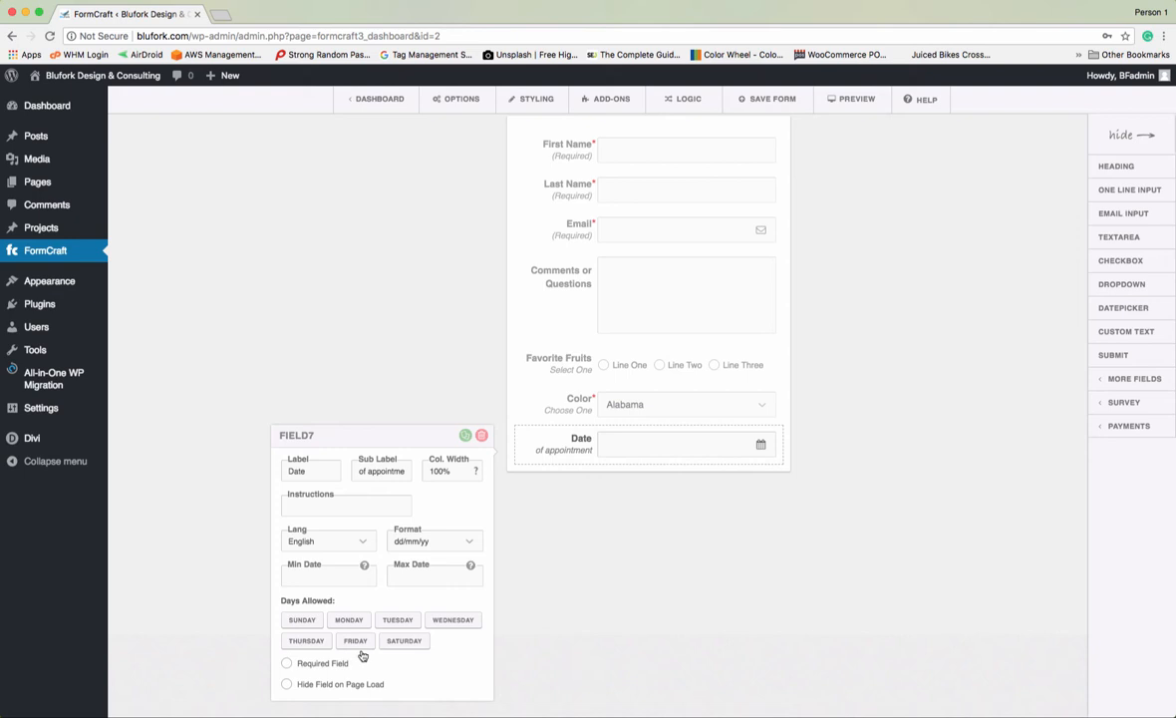
# - Restrict Days Allowed so only Sunday and Saturday remain selectable
pyautogui.click(305, 623)
pyautogui.click(393, 640)
pyautogui.click(312, 621)
pyautogui.click(314, 621)
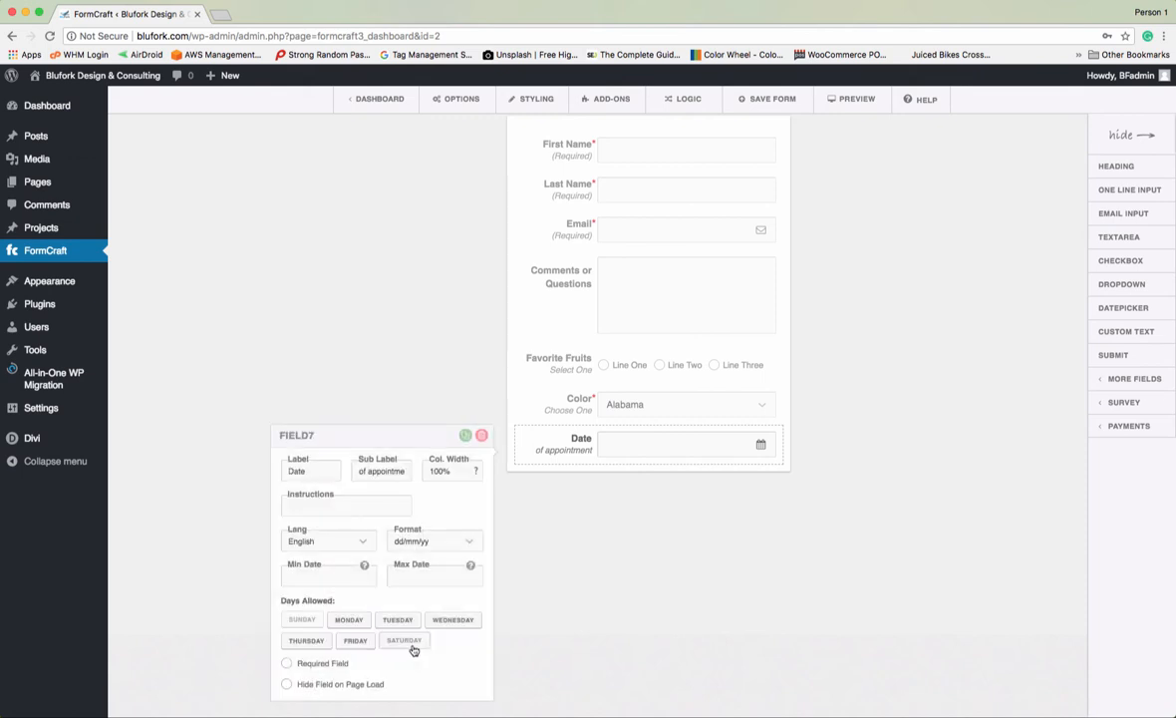
pyautogui.click(355, 623)
pyautogui.click(397, 620)
pyautogui.click(307, 643)
pyautogui.click(303, 621)
pyautogui.click(402, 642)
pyautogui.click(453, 620)
pyautogui.click(309, 641)
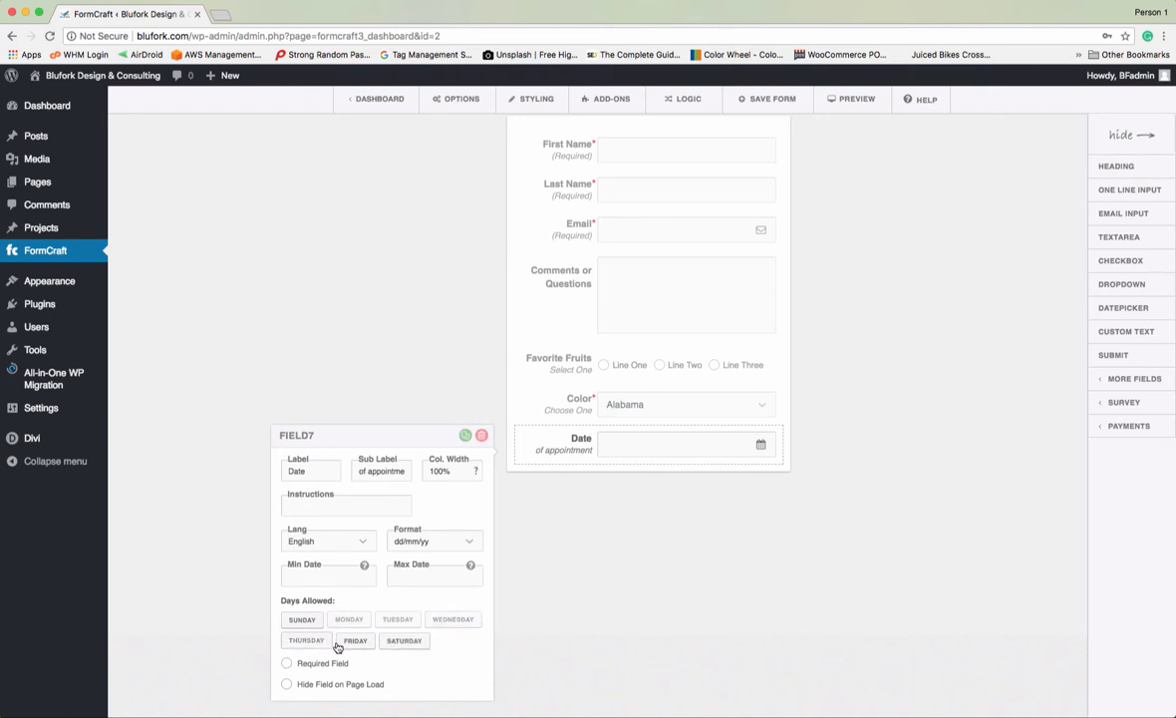
pyautogui.click(339, 645)
pyautogui.click(388, 620)
# - Set the date format to mm/dd/yy, keeping English as the calendar language
pyautogui.click(469, 545)
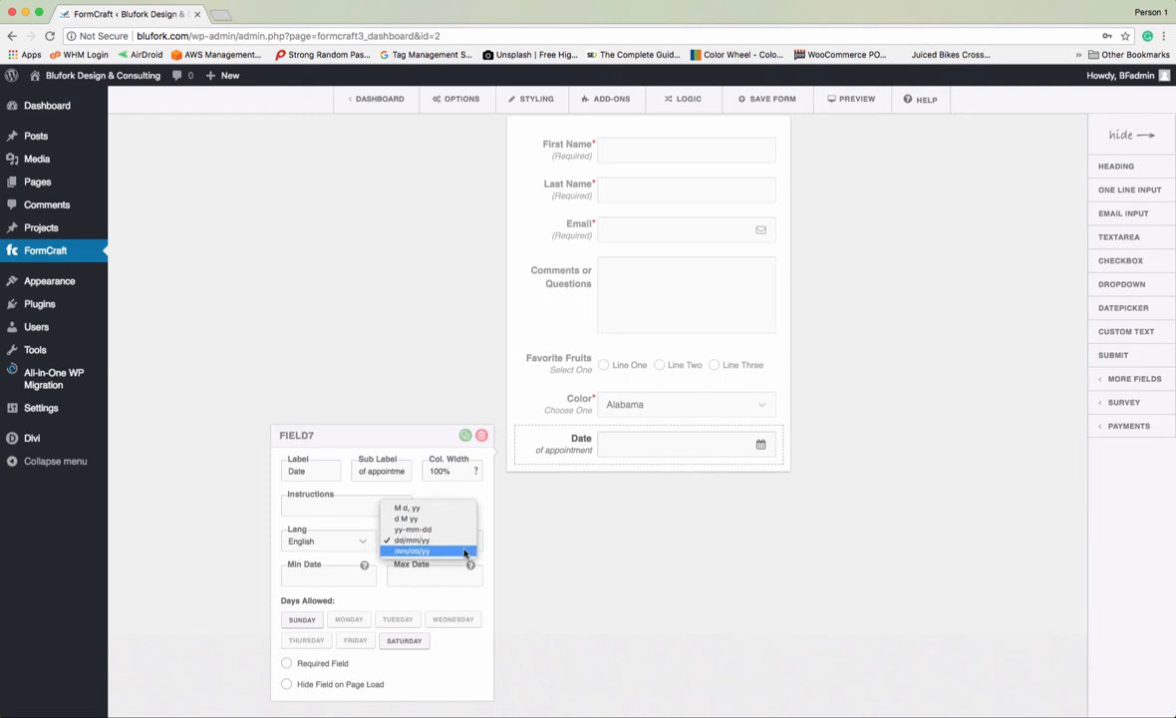
pyautogui.click(464, 551)
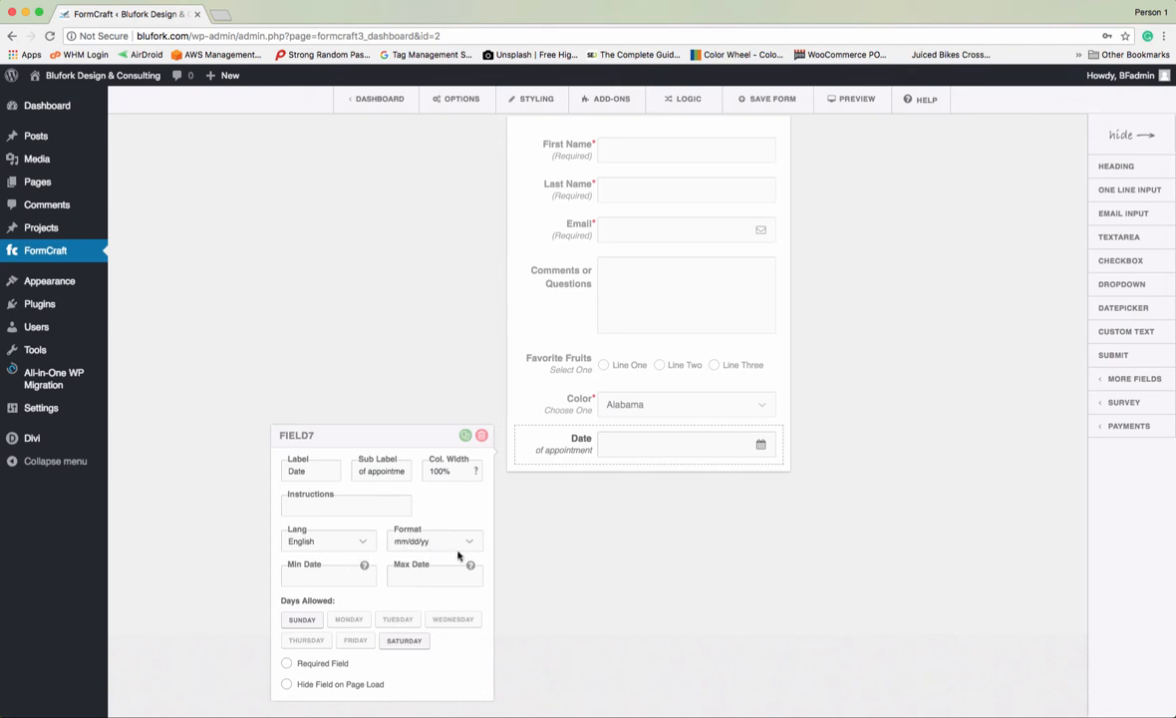
pyautogui.click(361, 545)
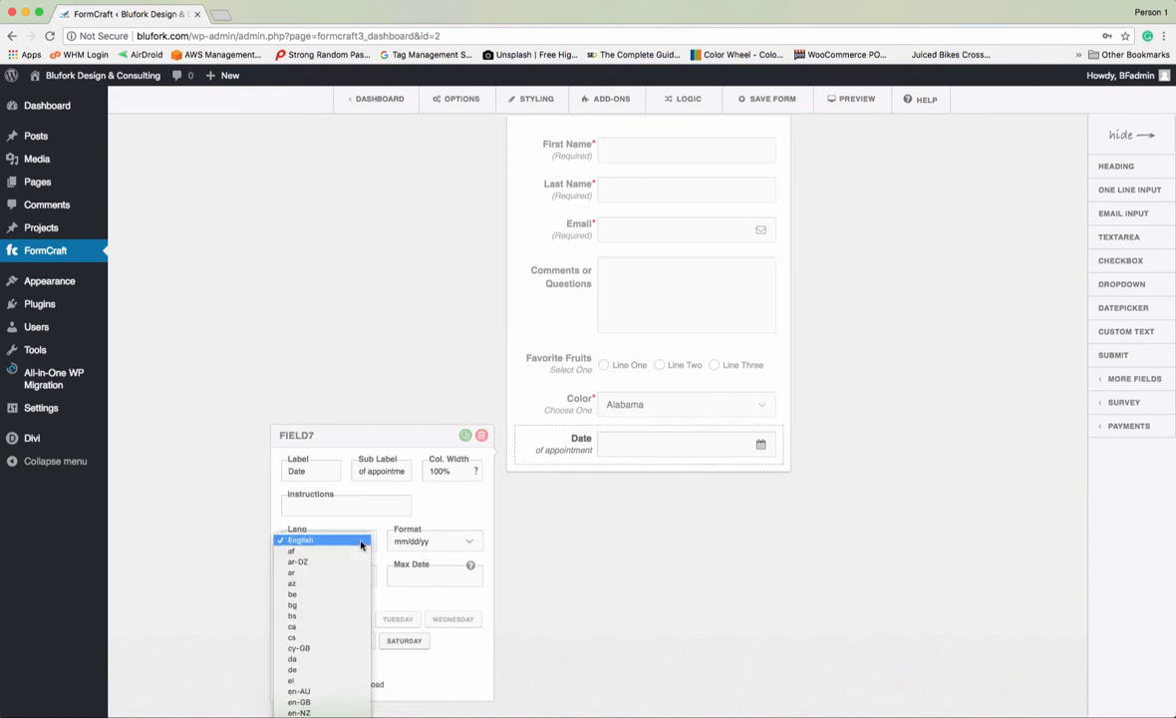
pyautogui.click(361, 541)
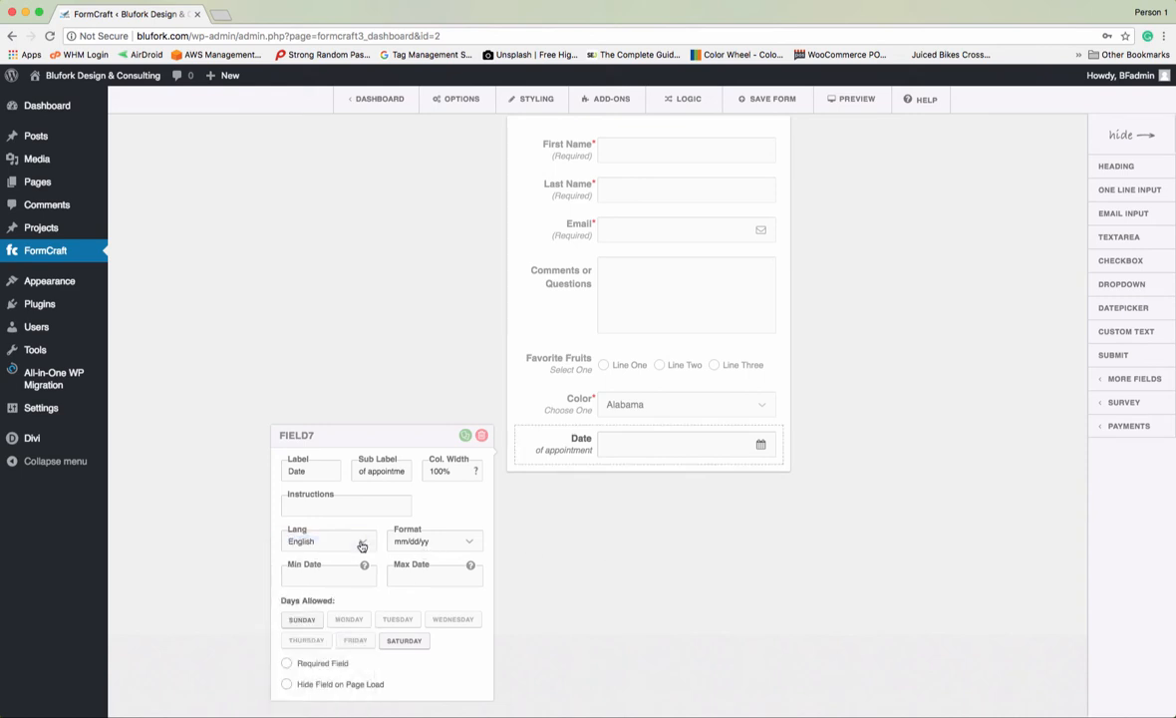
# - Relabel the date field 'Shipping Date' and delete its 'of appointment' sub label
pyautogui.scroll(1, 662, 591)
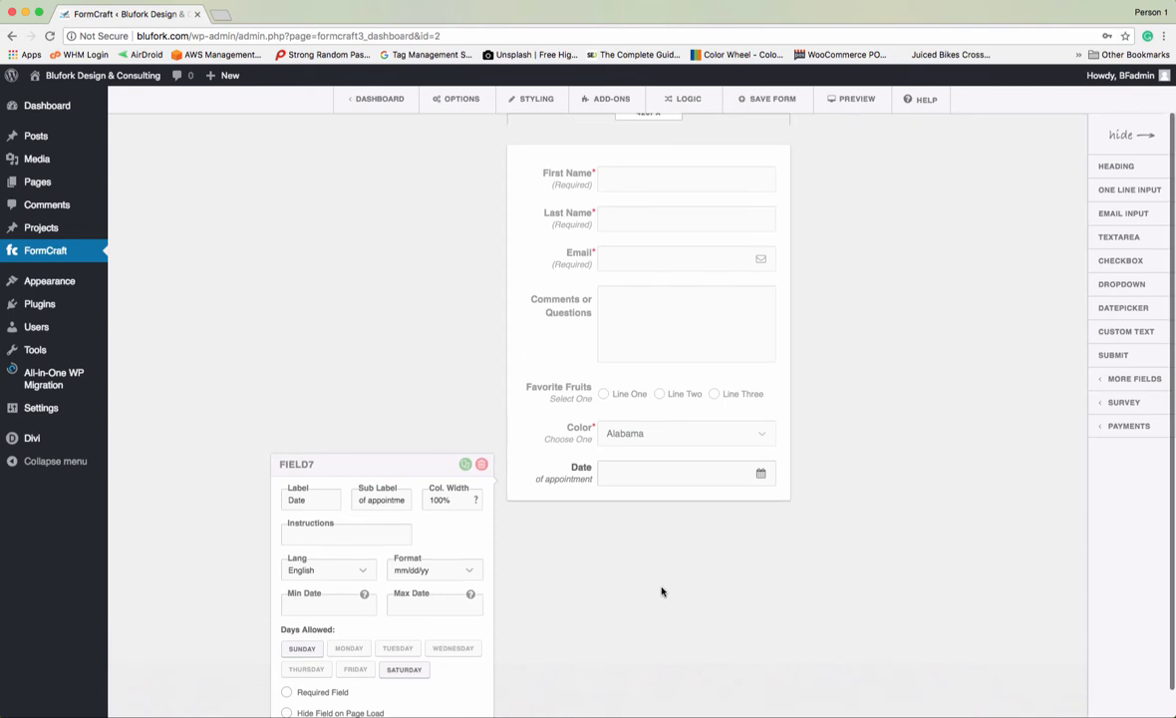
pyautogui.scroll(-1, 662, 591)
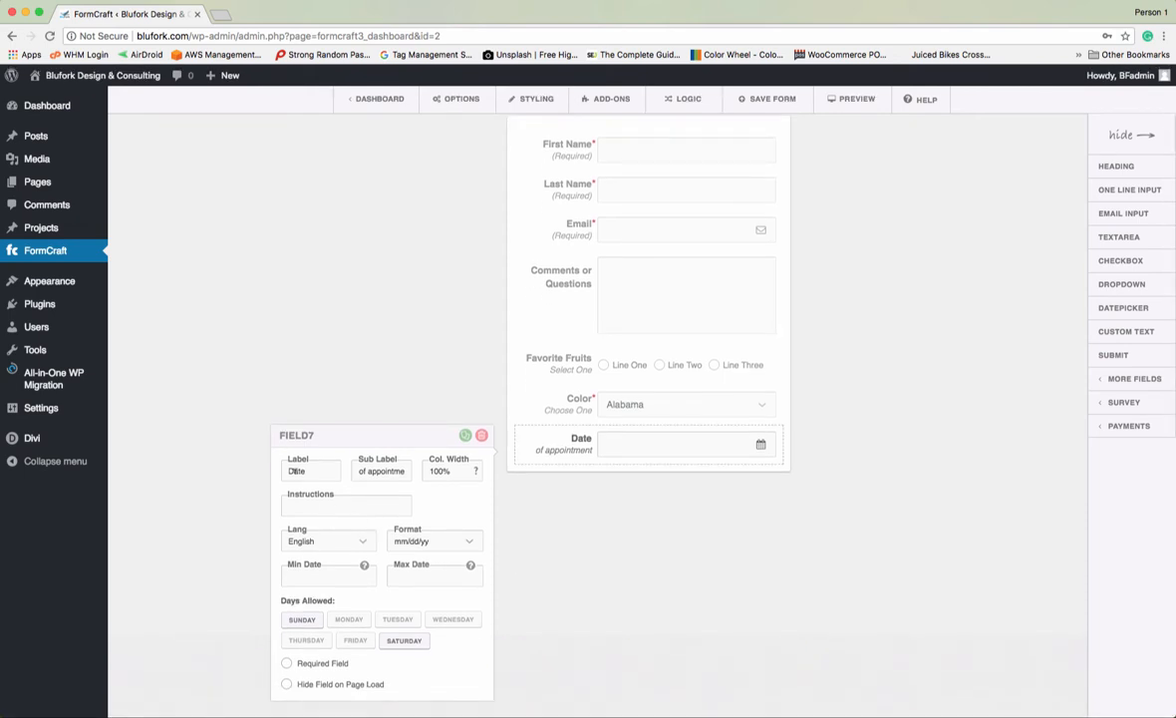
pyautogui.click(337, 473)
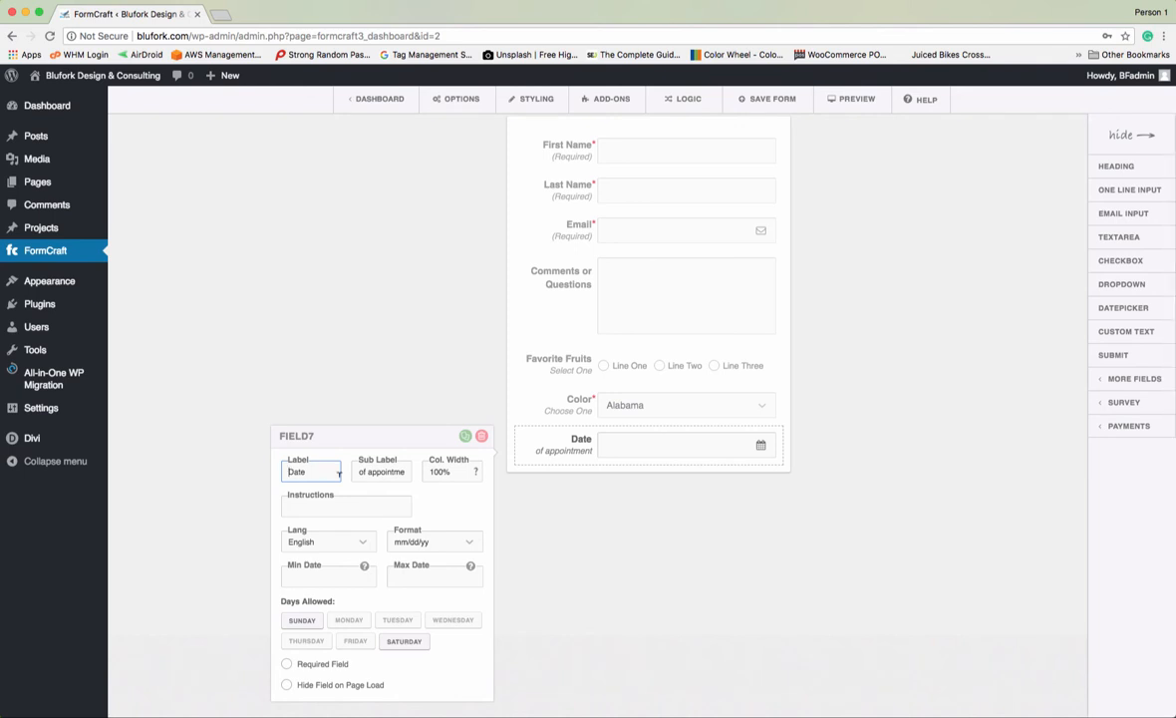
pyautogui.write('Shipping')
pyautogui.click(382, 474)
pyautogui.moveTo(357, 468); pyautogui.dragTo(457, 470)
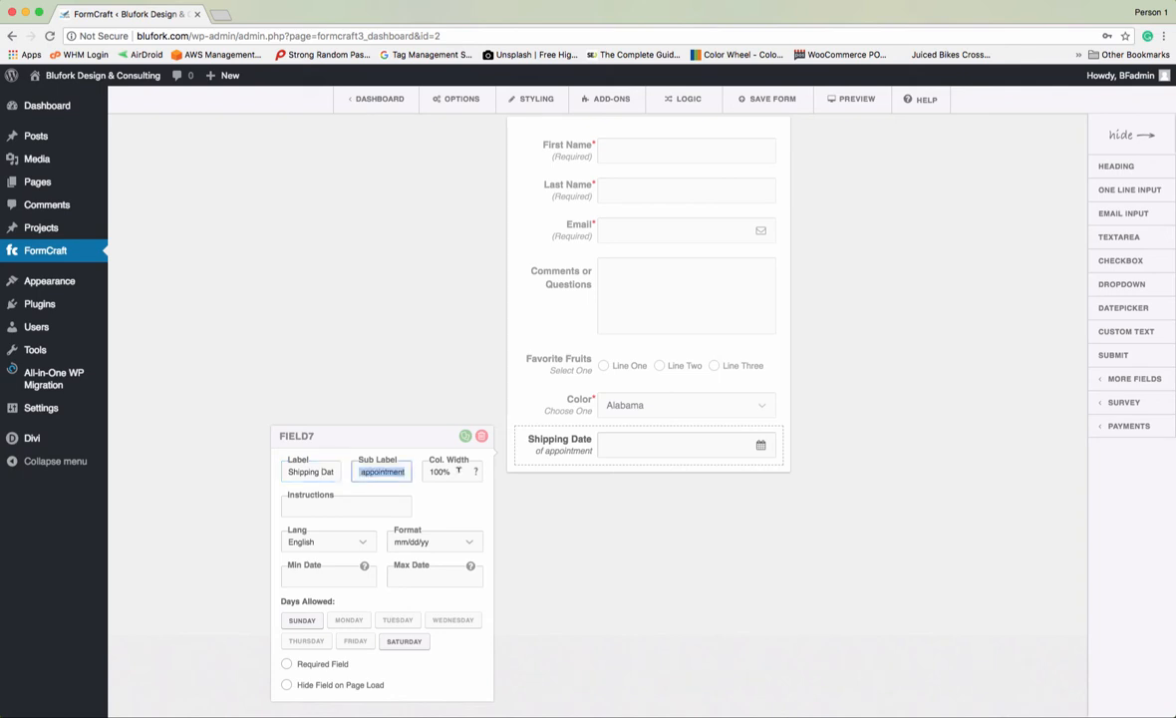
pyautogui.press('BackSpace')
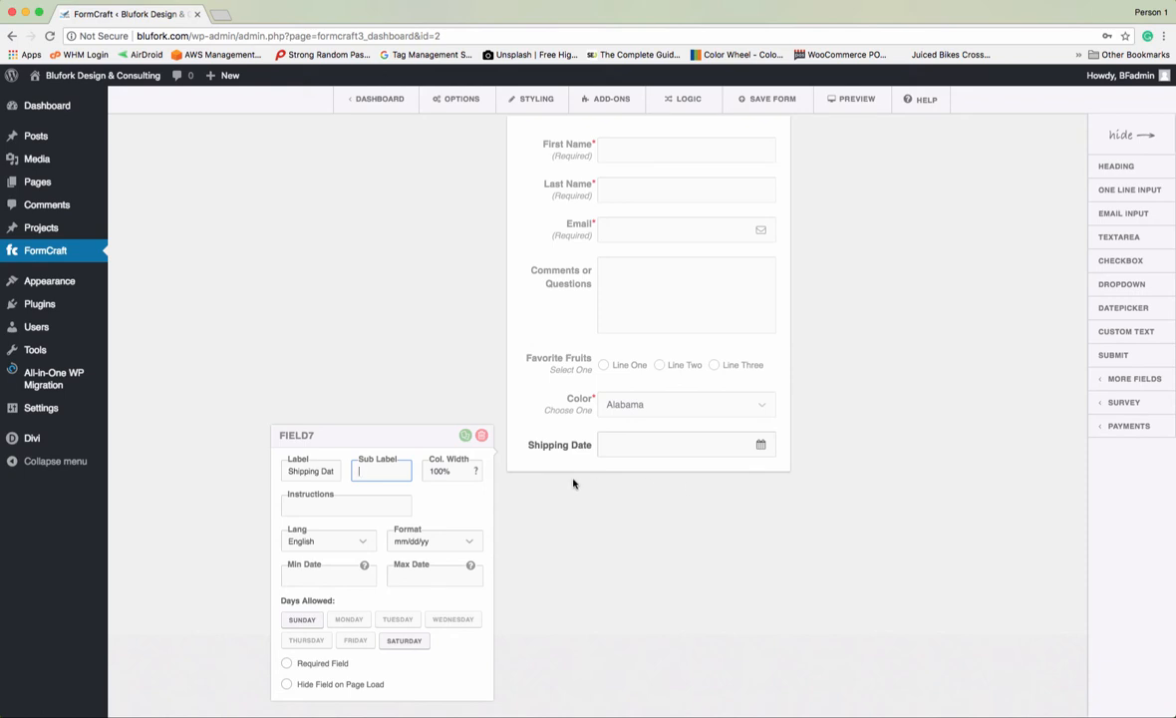
pyautogui.click(729, 497)
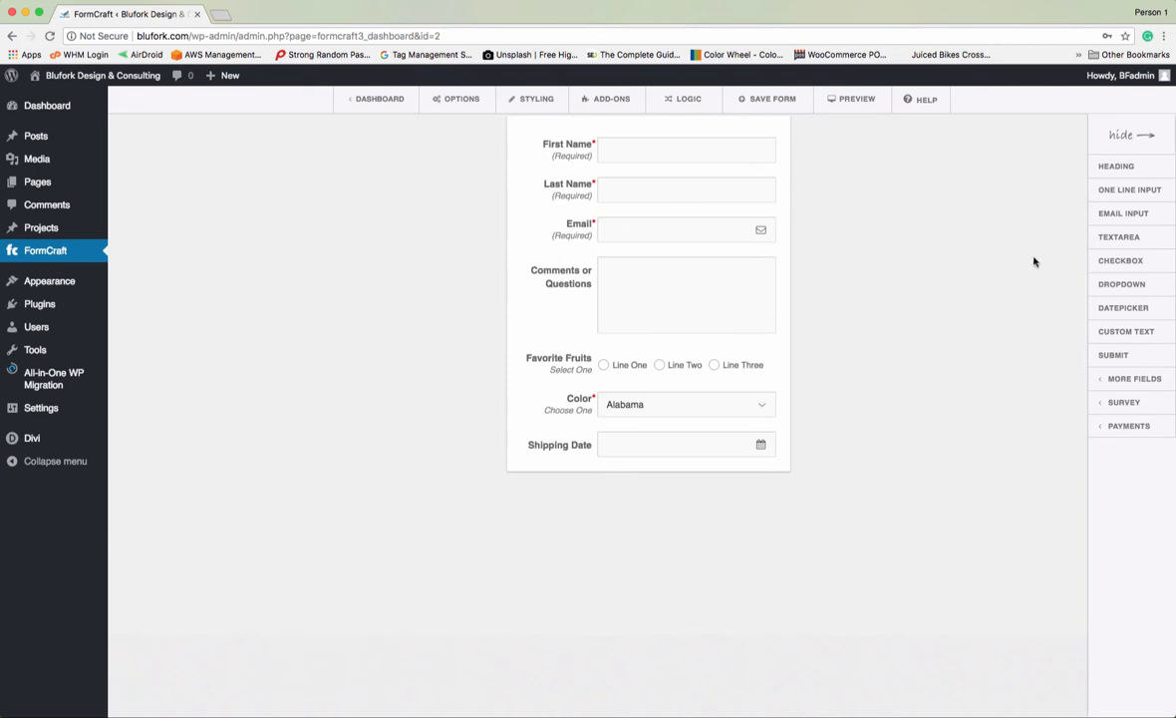
# - Add a Comments textarea field, then delete it
pyautogui.click(1111, 239)
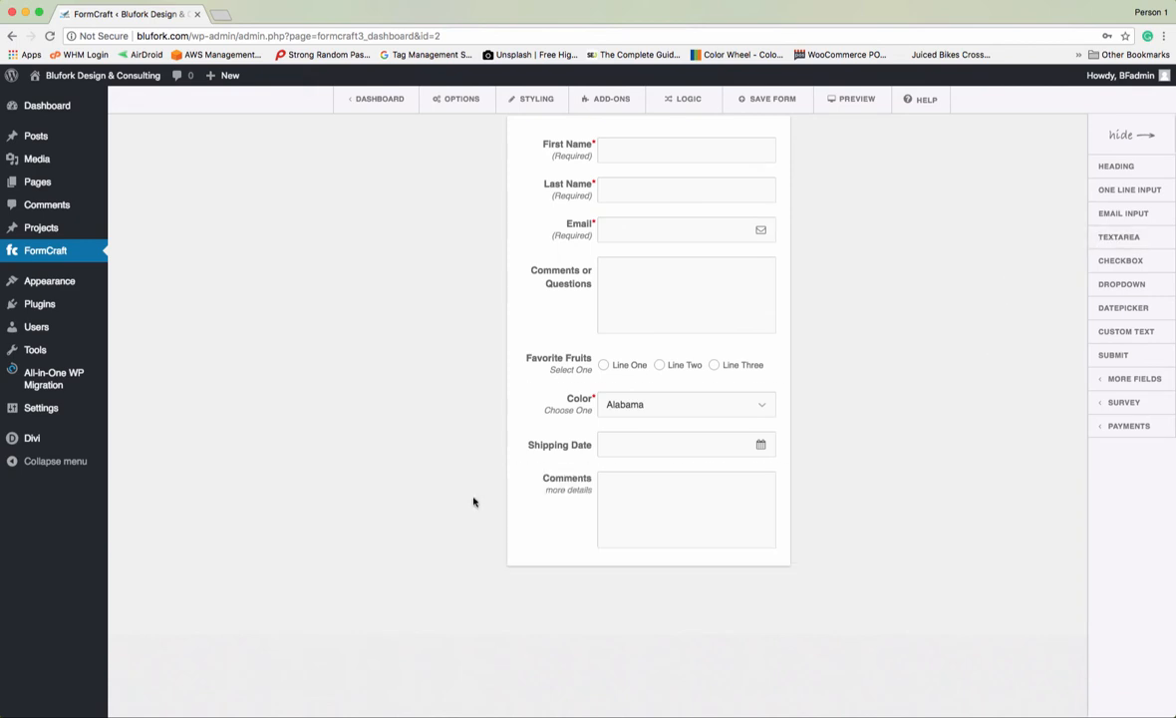
pyautogui.click(609, 482)
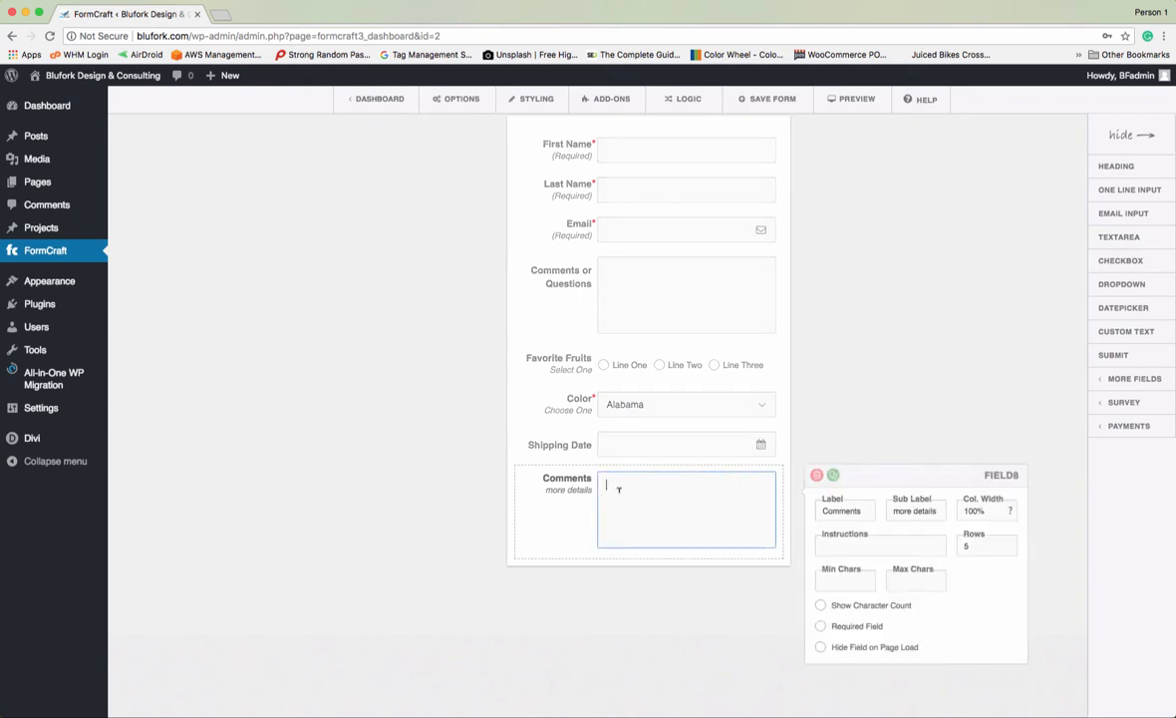
pyautogui.click(818, 477)
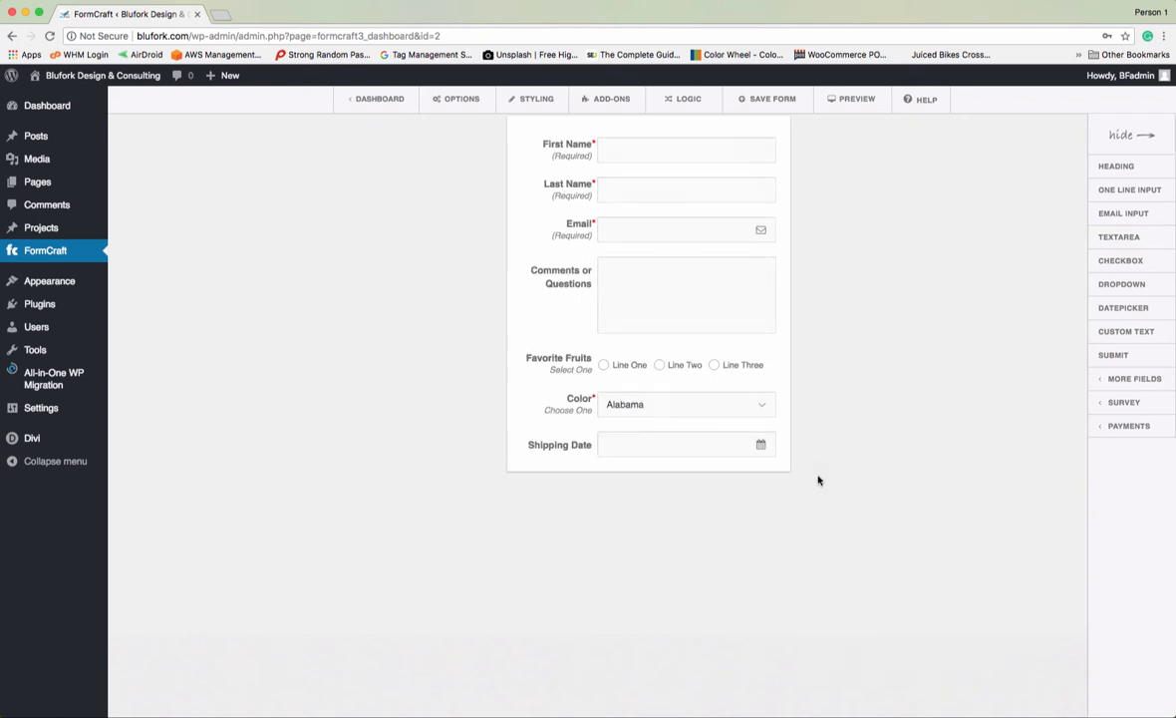
# - Add a one-line input labelled 'State' with 50% column width
pyautogui.click(1111, 191)
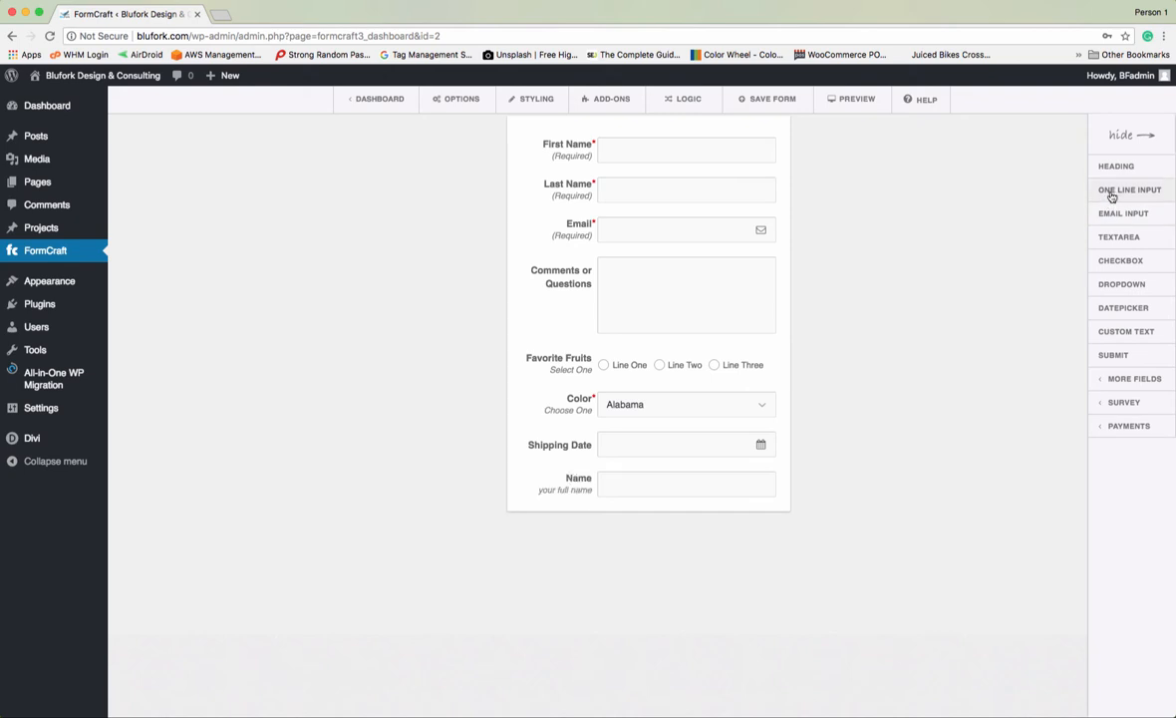
pyautogui.click(566, 485)
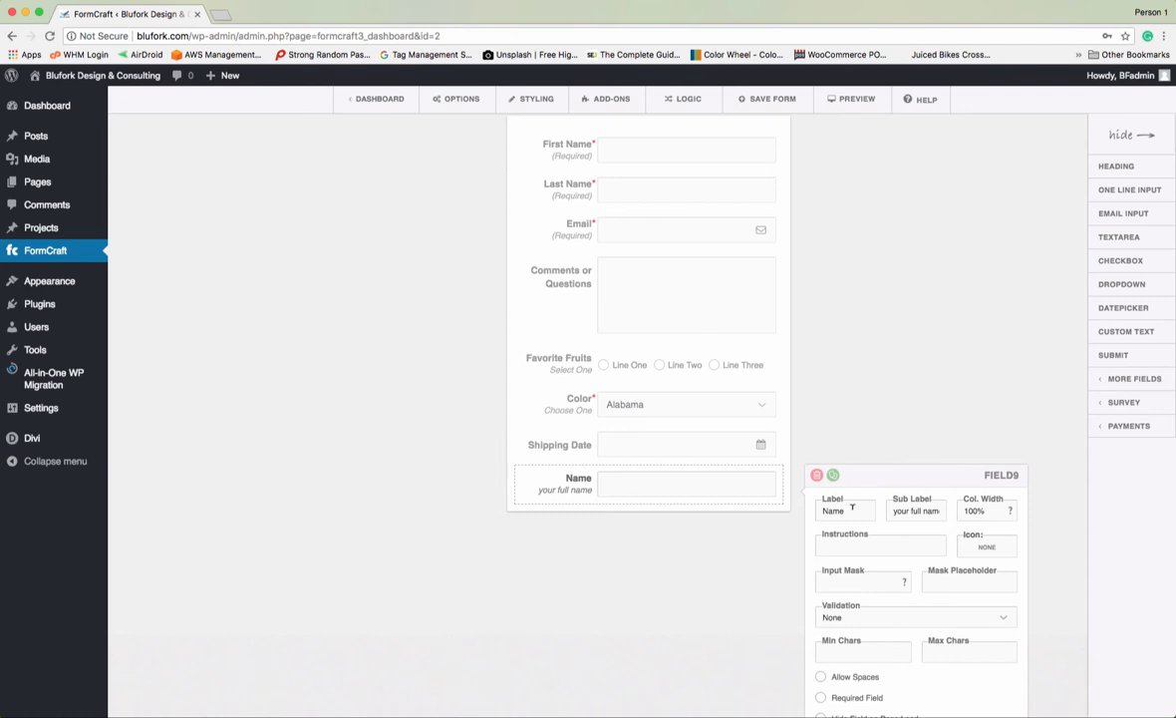
pyautogui.moveTo(853, 508); pyautogui.dragTo(803, 512)
pyautogui.write('State')
pyautogui.moveTo(976, 511); pyautogui.dragTo(962, 509)
pyautogui.write('50')
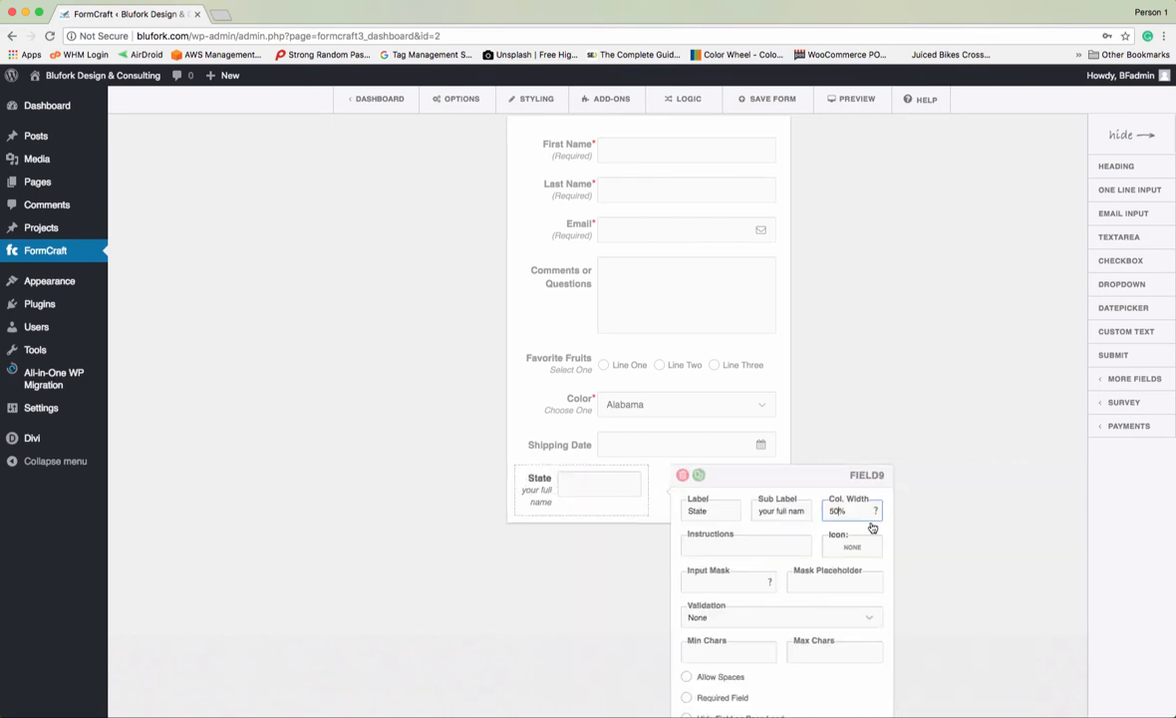
pyautogui.click(985, 511)
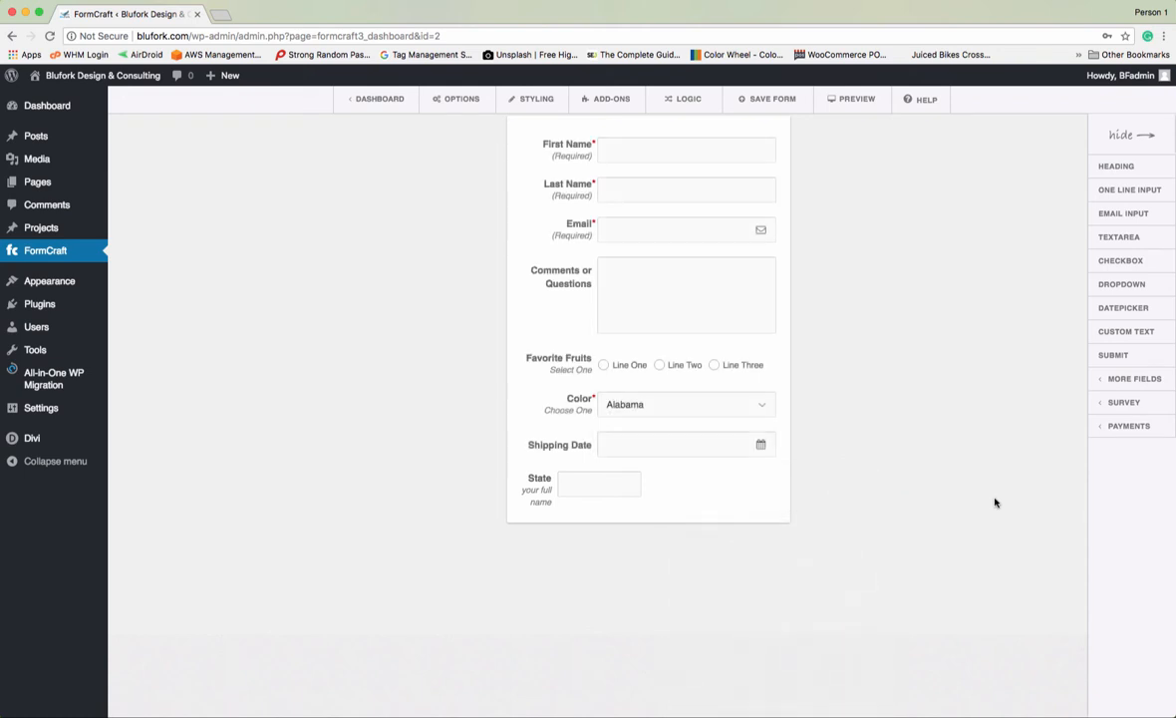
# - Add a one-line 'Zip' field with no sub label and 50% column width
pyautogui.click(1123, 191)
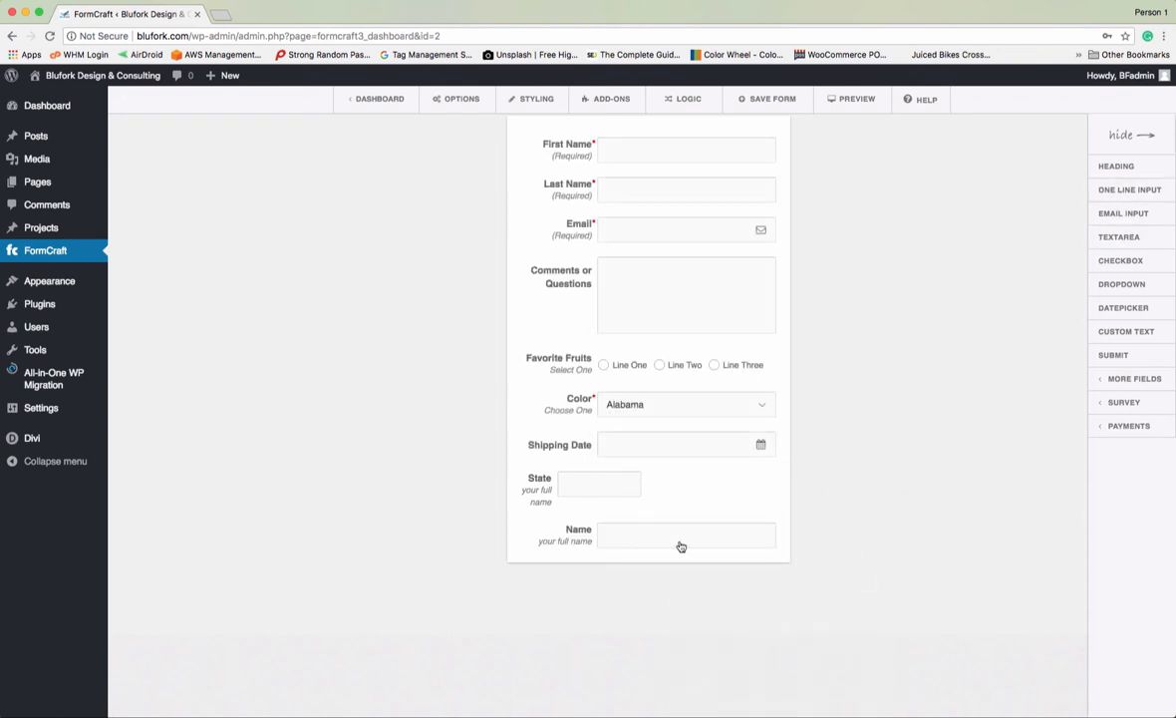
pyautogui.click(577, 543)
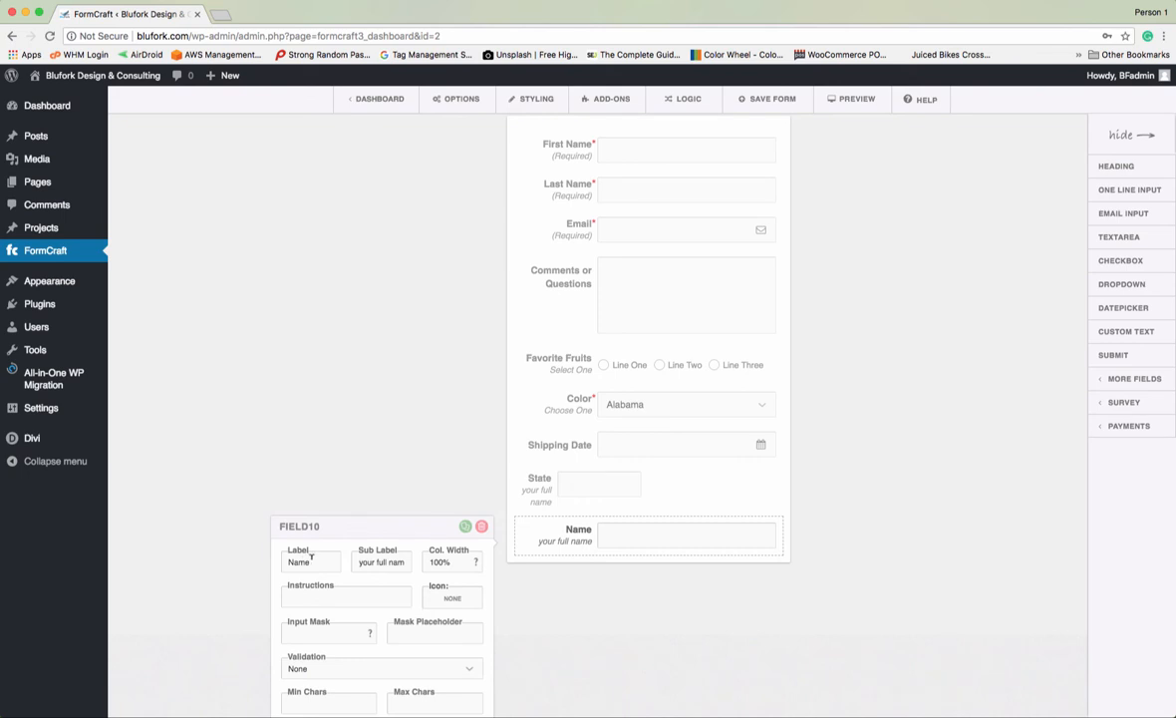
pyautogui.moveTo(312, 560); pyautogui.dragTo(288, 560)
pyautogui.write('Z')
pyautogui.press('BackSpace')
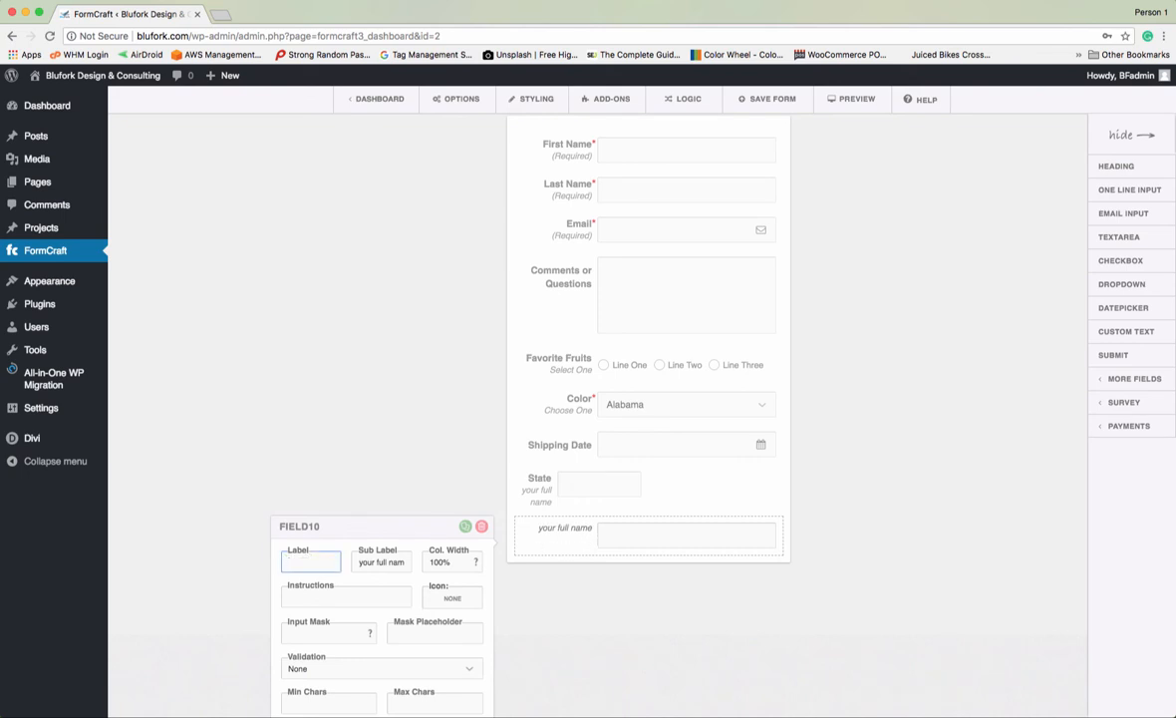
pyautogui.write('Zip')
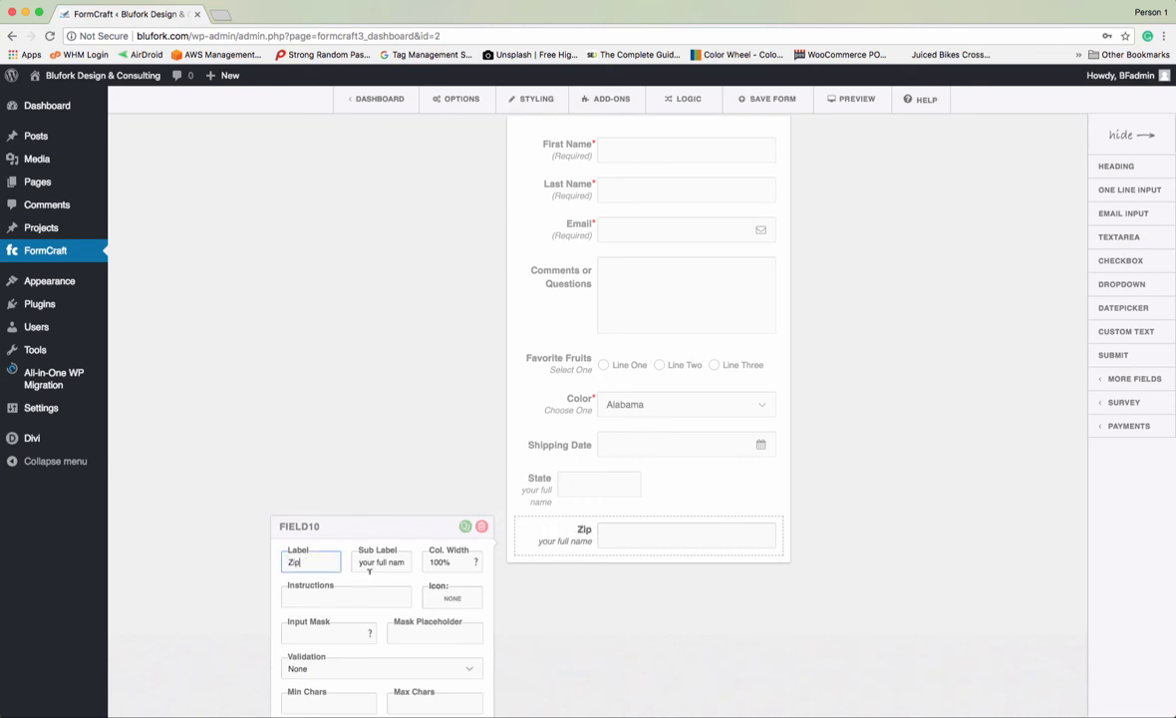
pyautogui.moveTo(357, 561); pyautogui.dragTo(420, 571)
pyautogui.press('BackSpace')
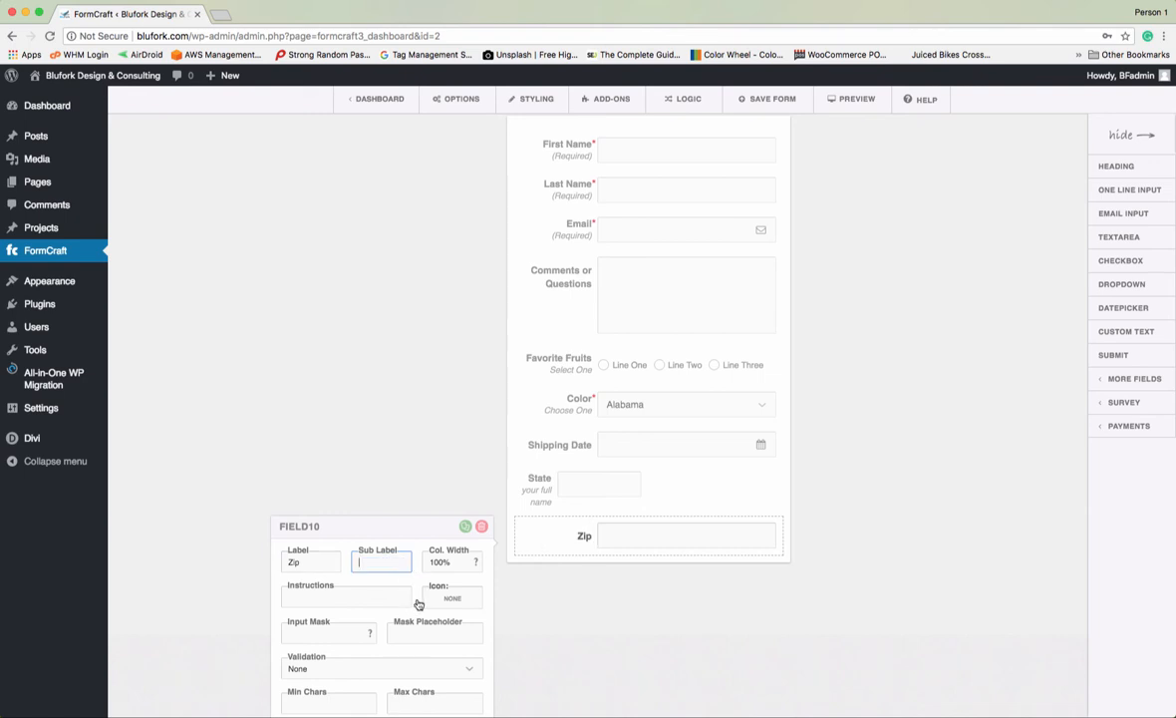
pyautogui.moveTo(450, 562); pyautogui.dragTo(425, 562)
pyautogui.write('50')
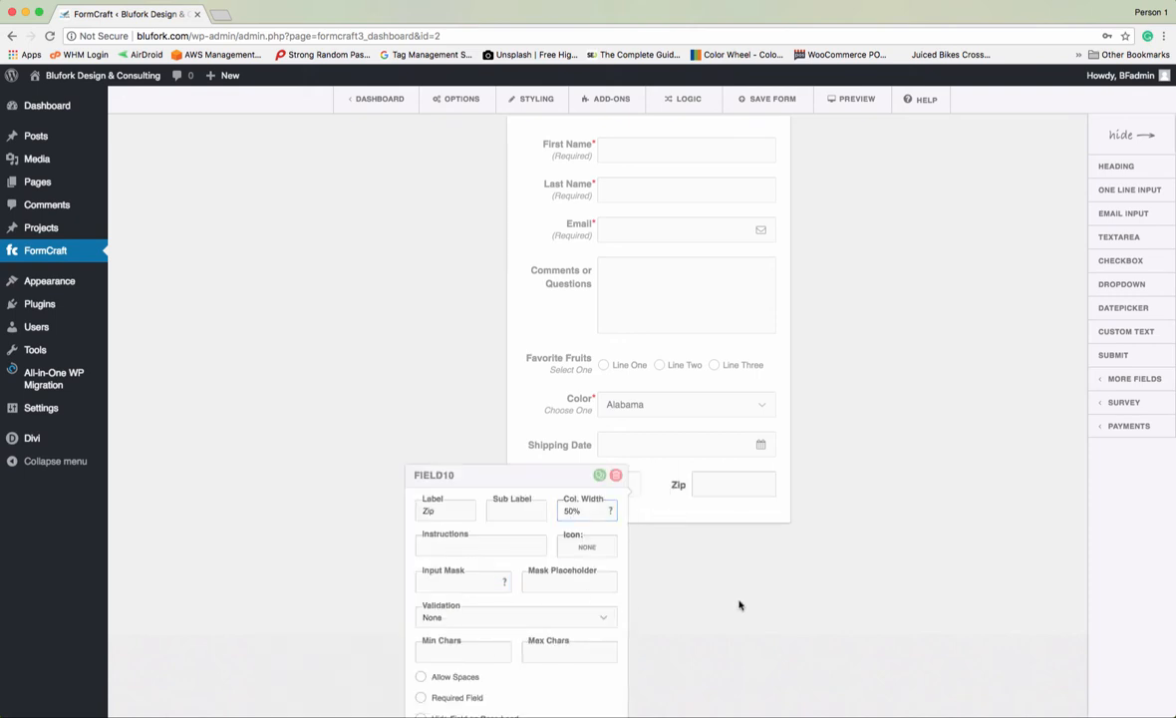
pyautogui.click(740, 678)
# - Clear the State field's sub label
pyautogui.click(550, 498)
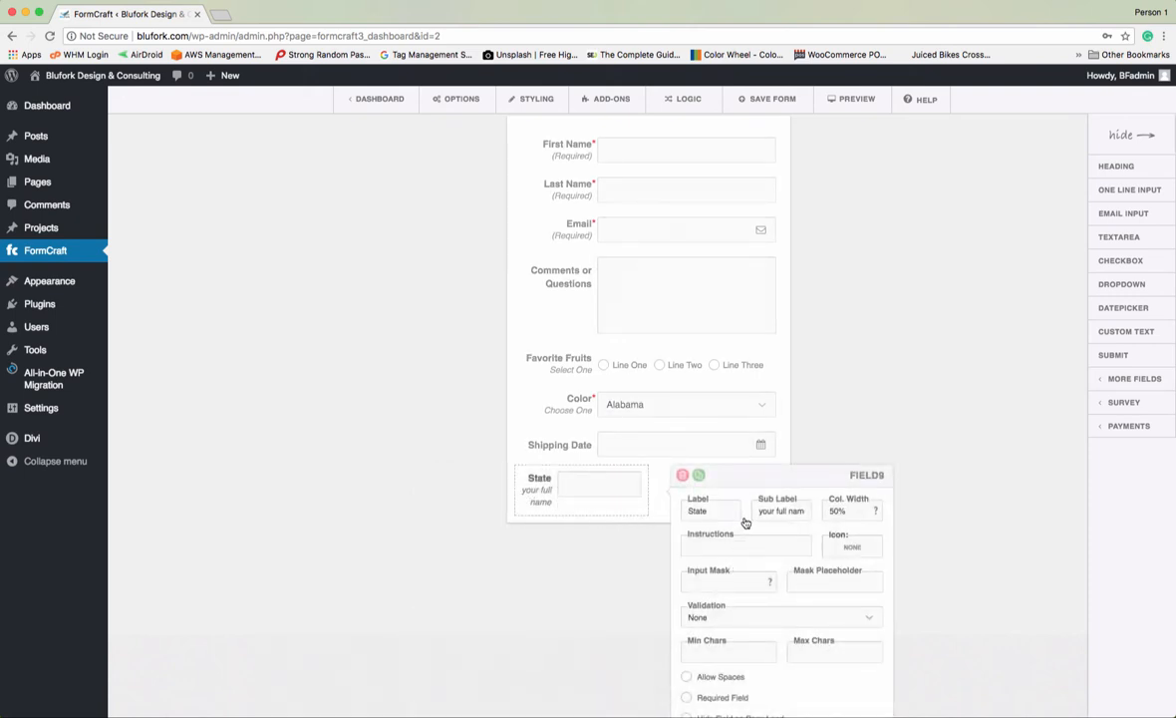
pyautogui.moveTo(758, 510); pyautogui.dragTo(817, 511)
pyautogui.press('BackSpace')
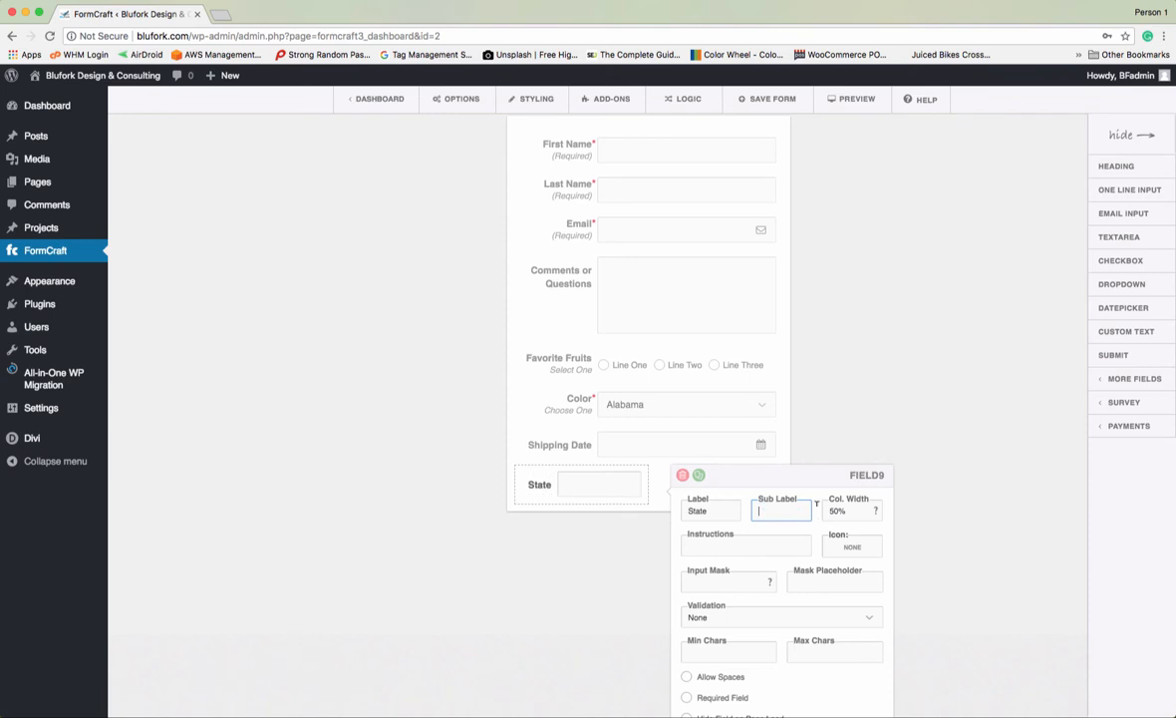
pyautogui.click(981, 450)
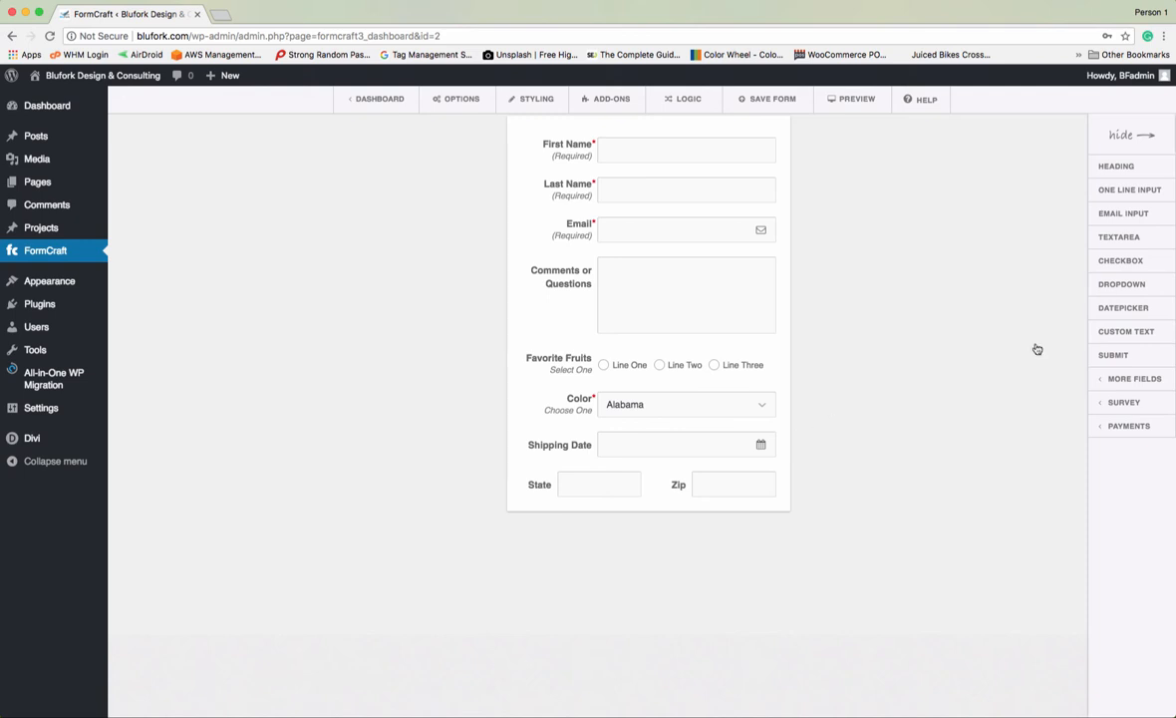
# - Add a Custom Text block and review its 'Add some text or HTML here' content
pyautogui.click(1122, 335)
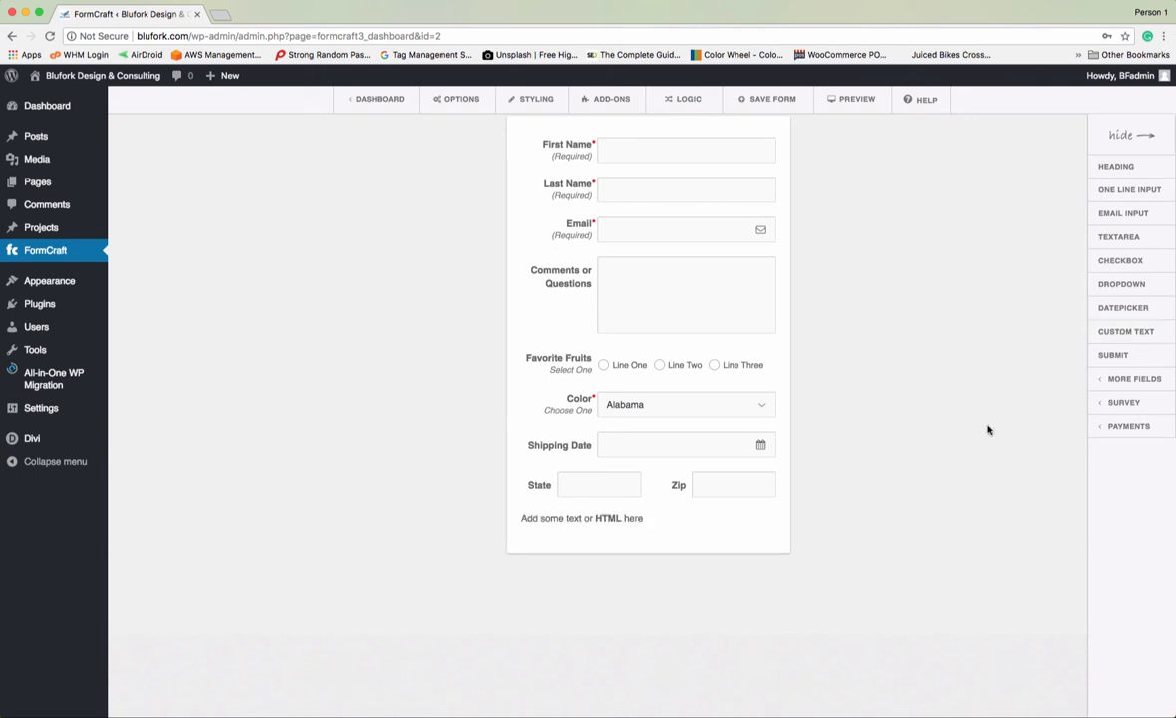
pyautogui.click(545, 521)
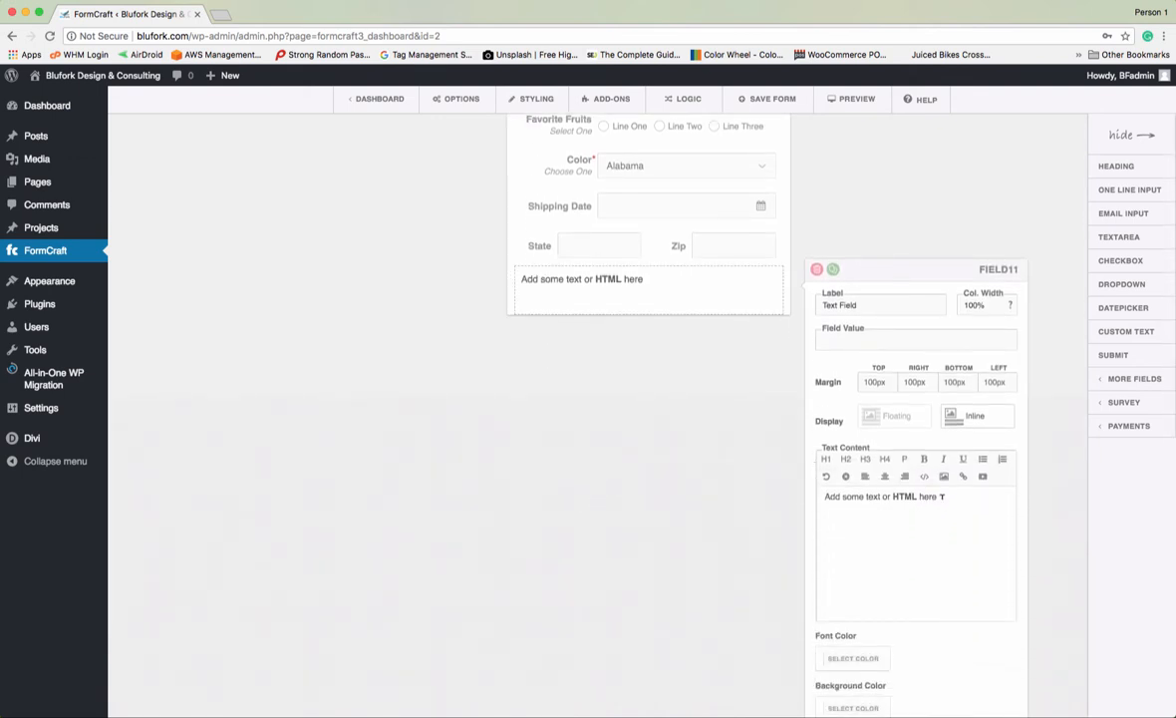
pyautogui.moveTo(938, 496); pyautogui.dragTo(823, 495)
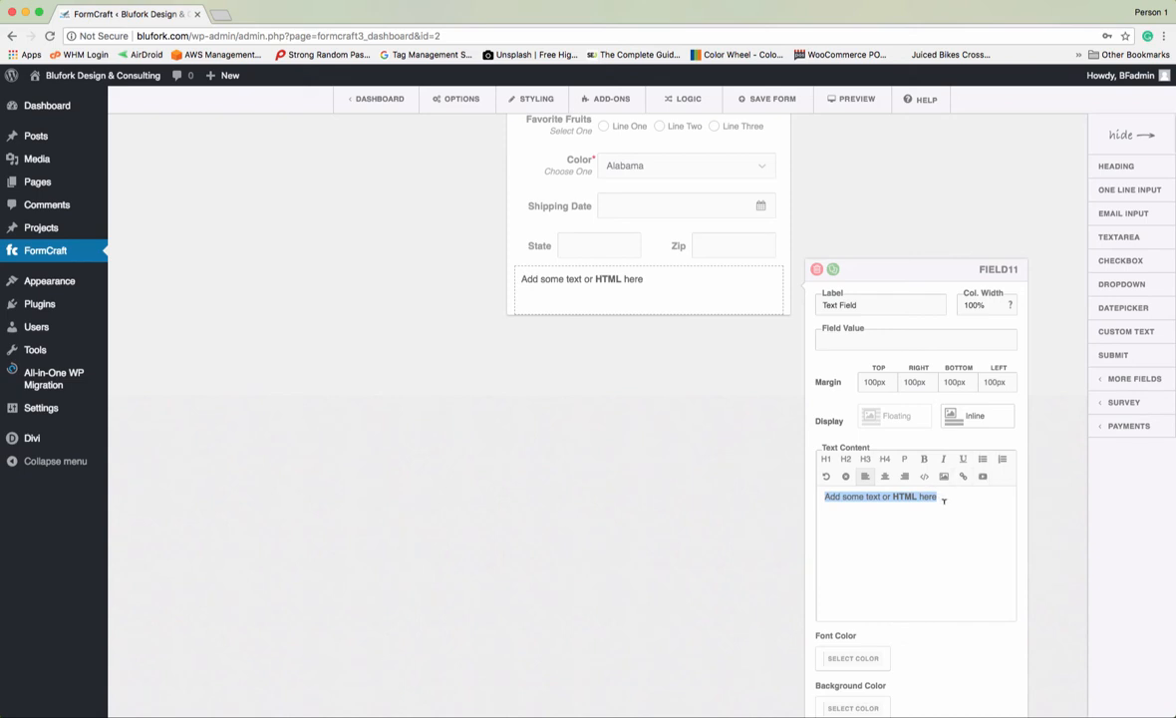
pyautogui.scroll(-1, 901, 583)
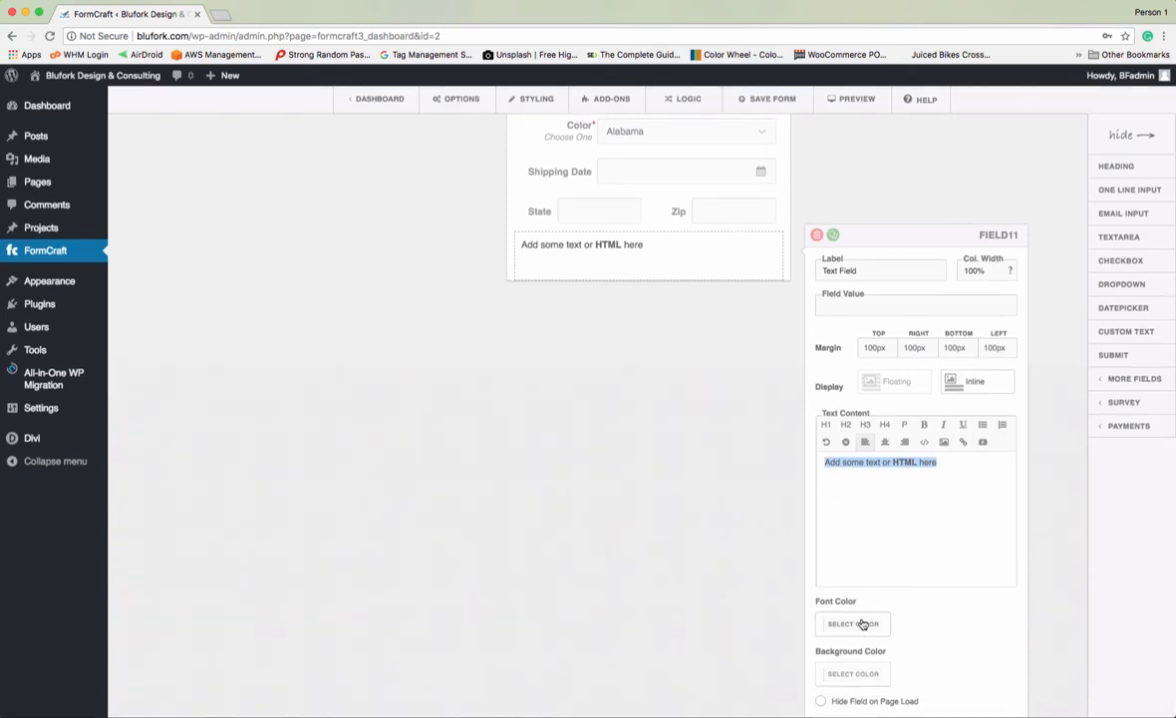
pyautogui.scroll(2, 885, 658)
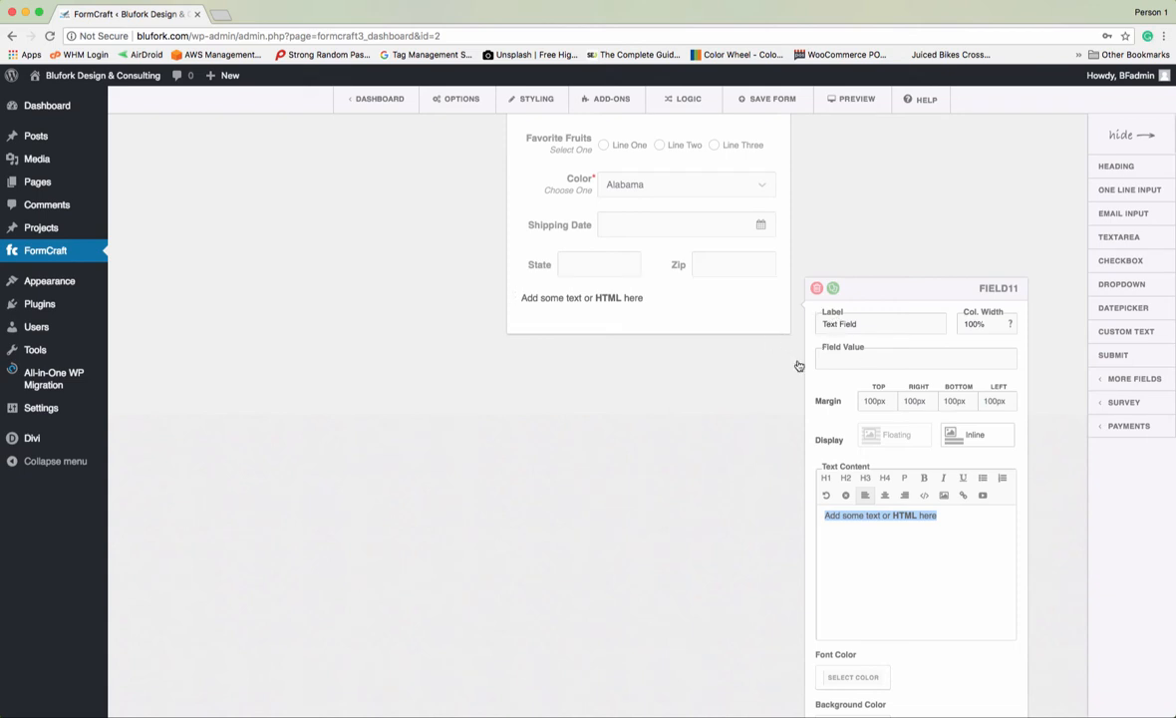
pyautogui.click(720, 419)
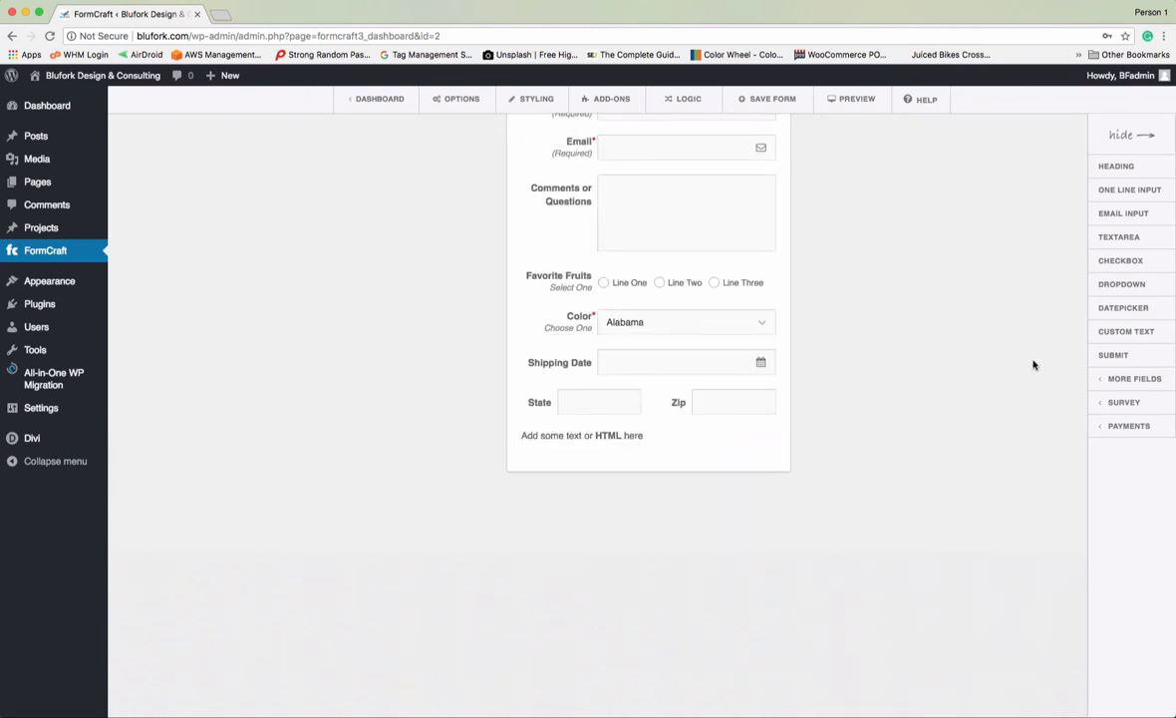
# - Add a Submit Form button at the end and reveal the More Fields flyout
pyautogui.click(1115, 354)
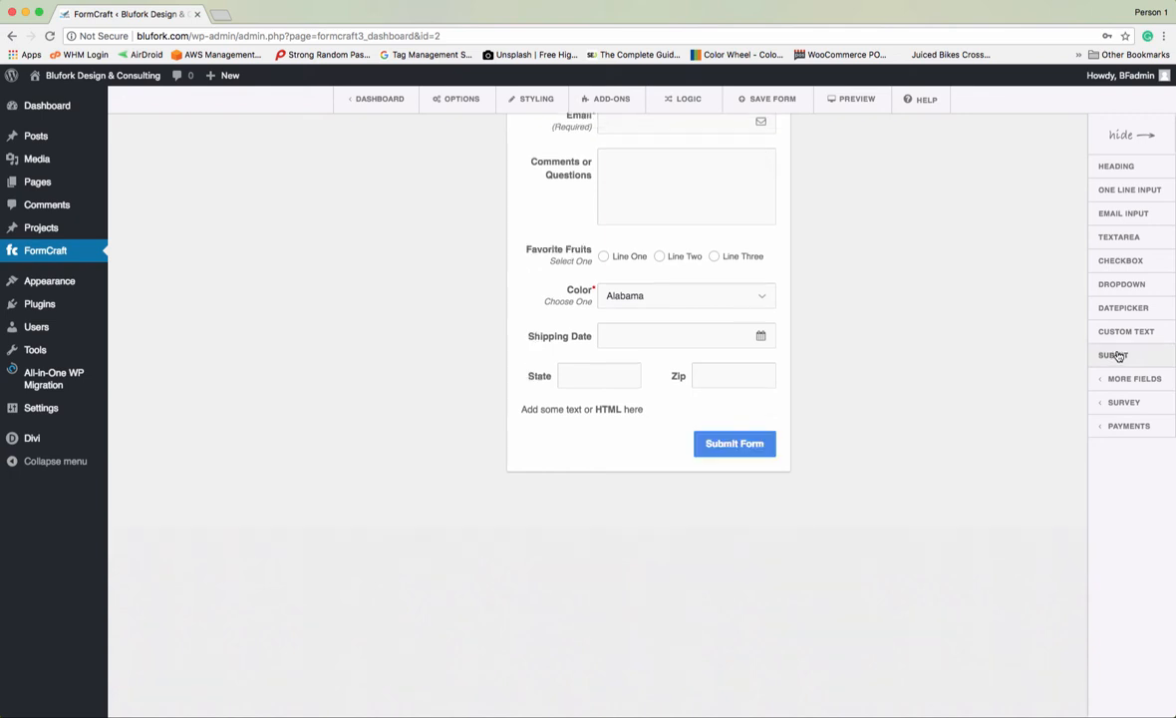
pyautogui.moveTo(1121, 379)
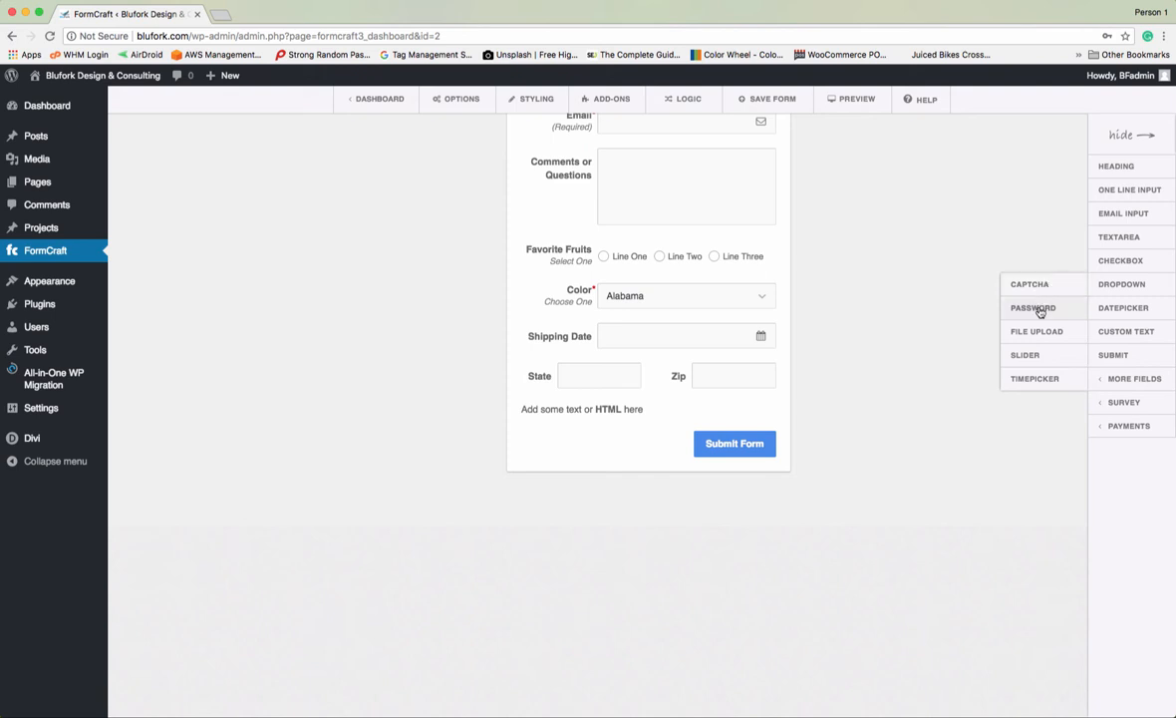
# - Add a Password field, then delete it
pyautogui.click(1034, 308)
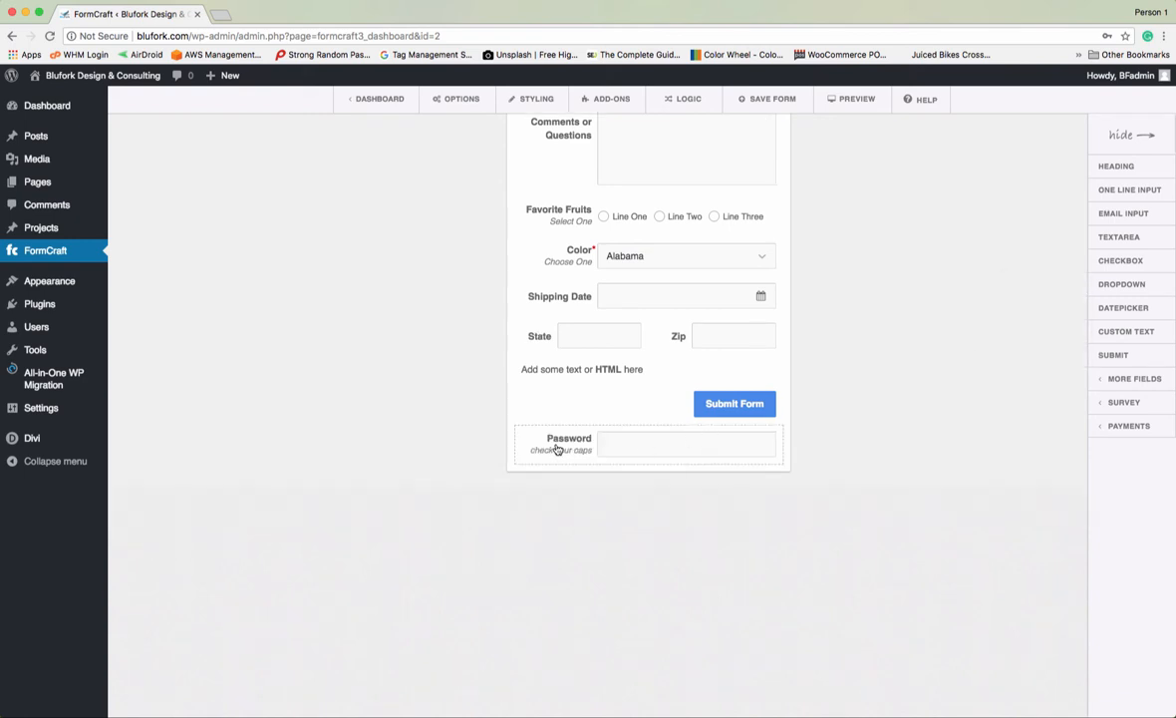
pyautogui.click(557, 449)
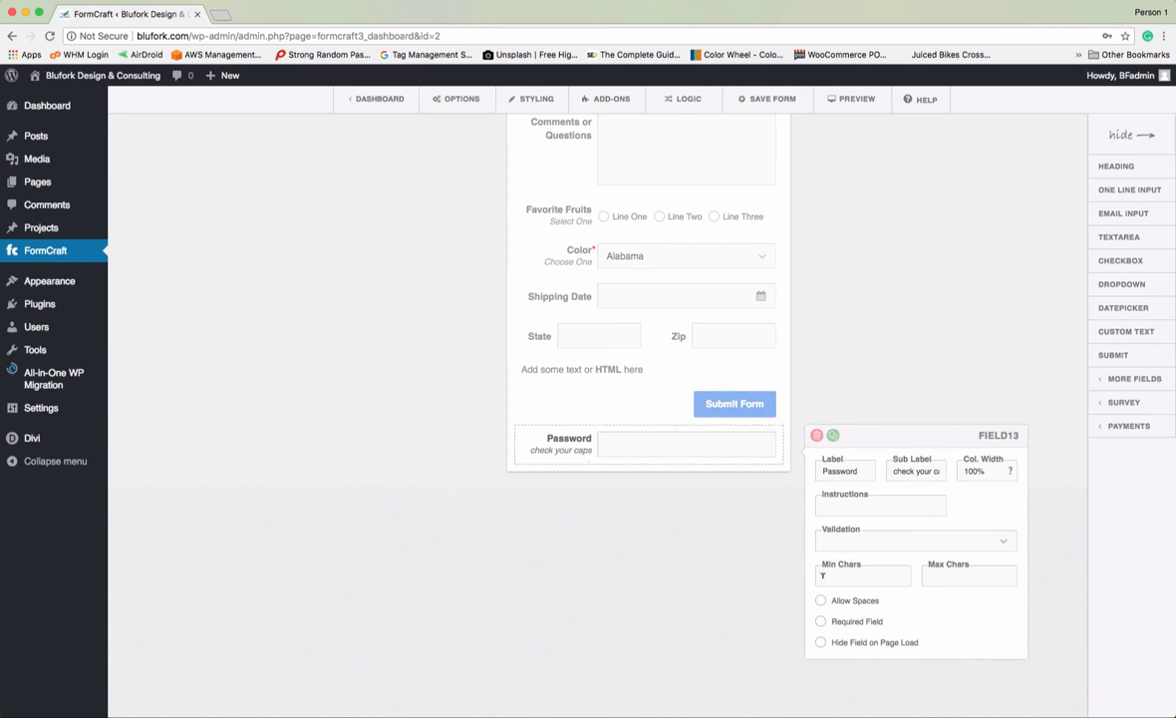
pyautogui.click(817, 436)
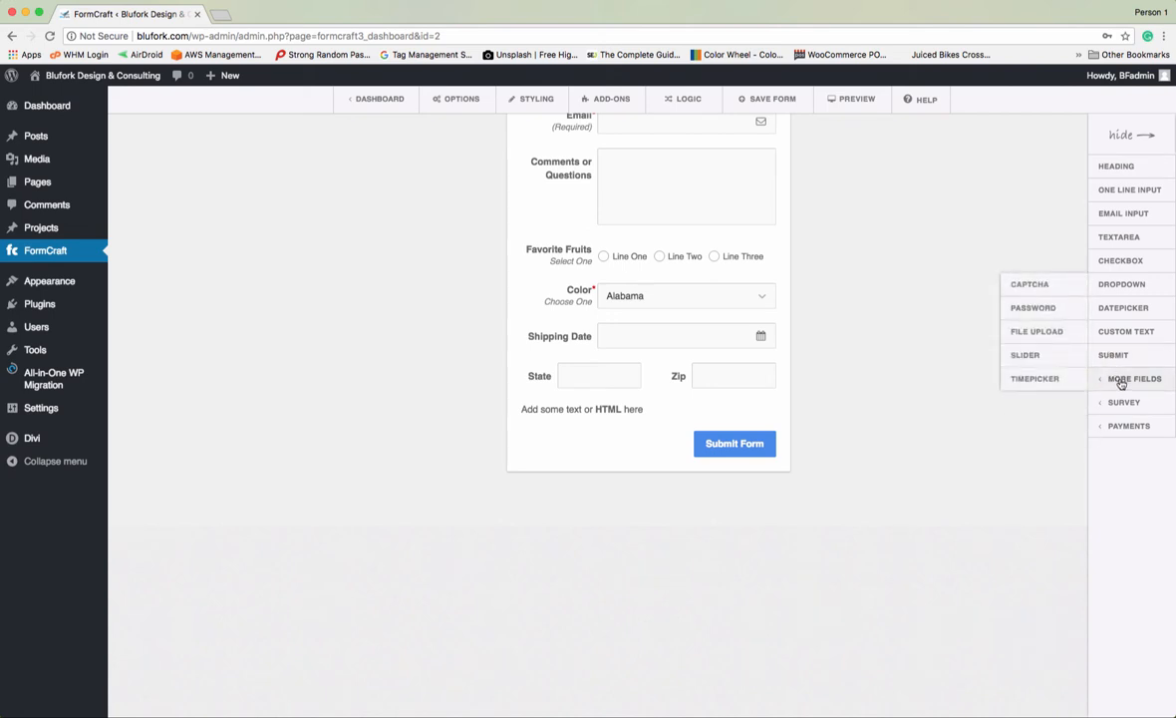
# - Add a File upload field and review its Allowed Extensions setting
pyautogui.click(1036, 332)
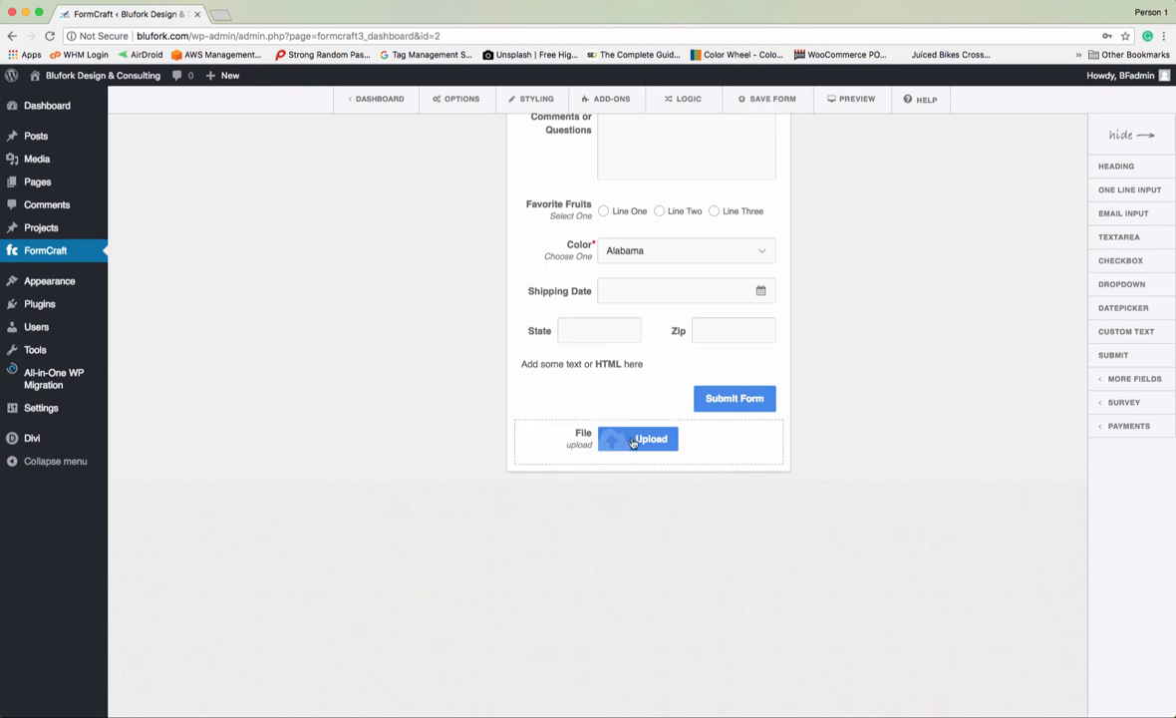
pyautogui.click(556, 450)
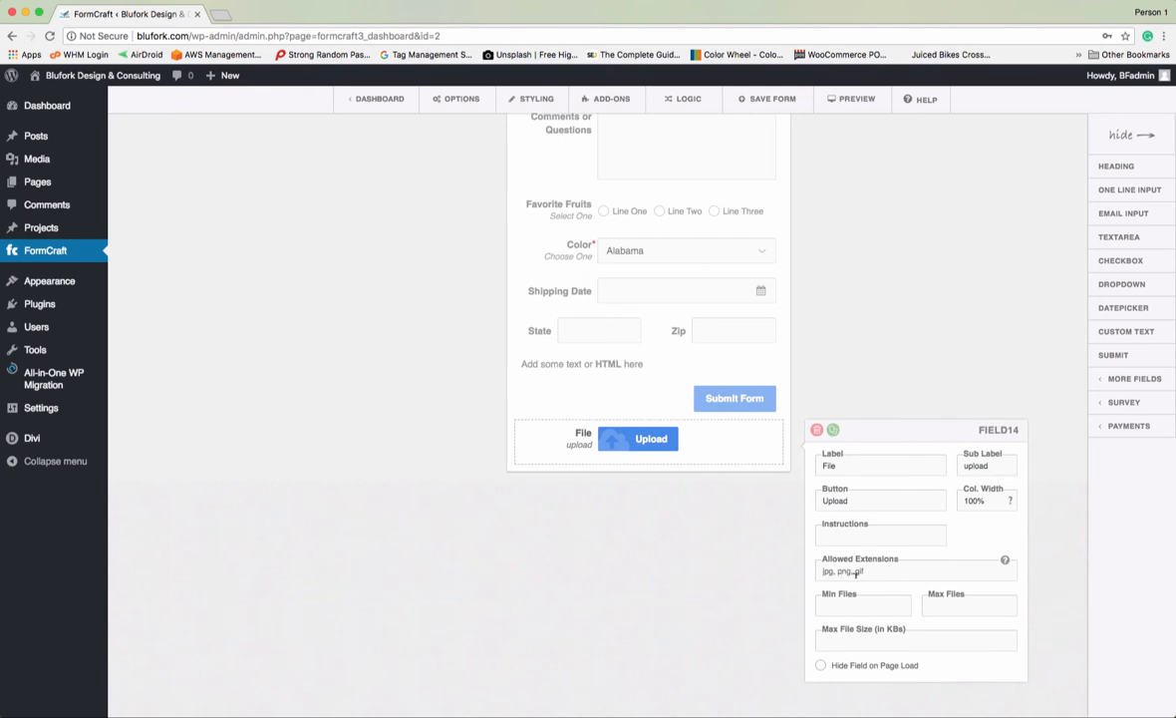
pyautogui.click(877, 569)
pyautogui.click(1034, 586)
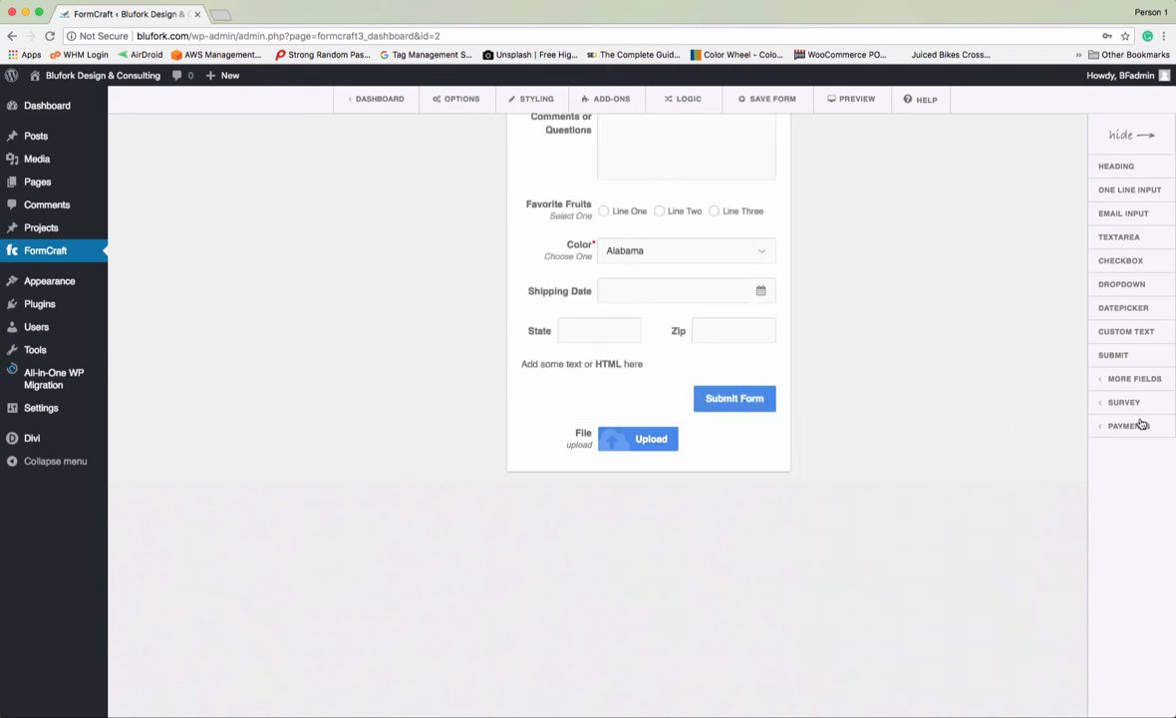
pyautogui.click(1142, 383)
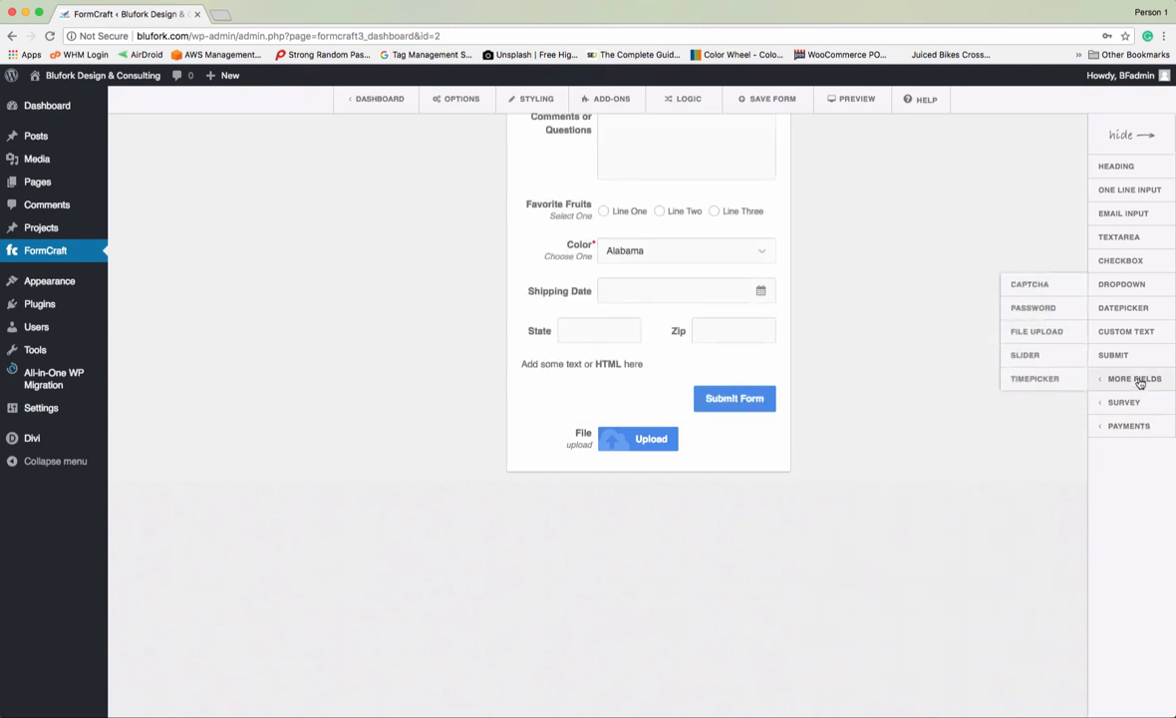
# - Add a Slider field below the File upload field and try it in the preview
pyautogui.click(1026, 354)
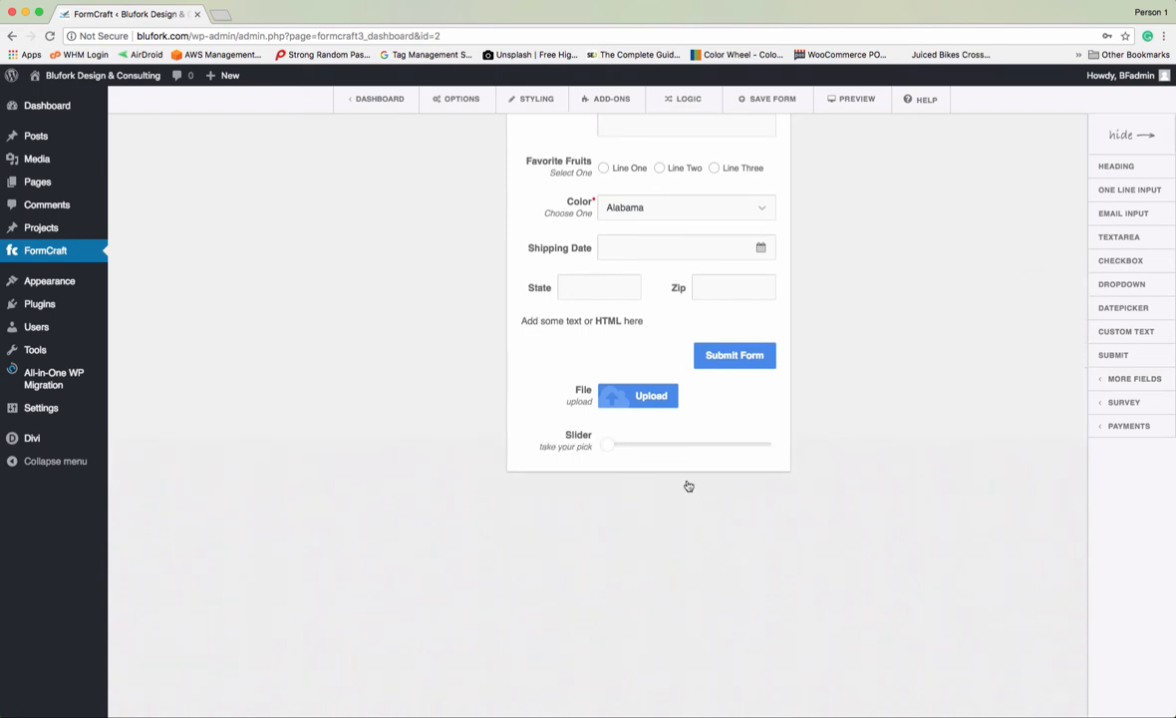
pyautogui.click(590, 445)
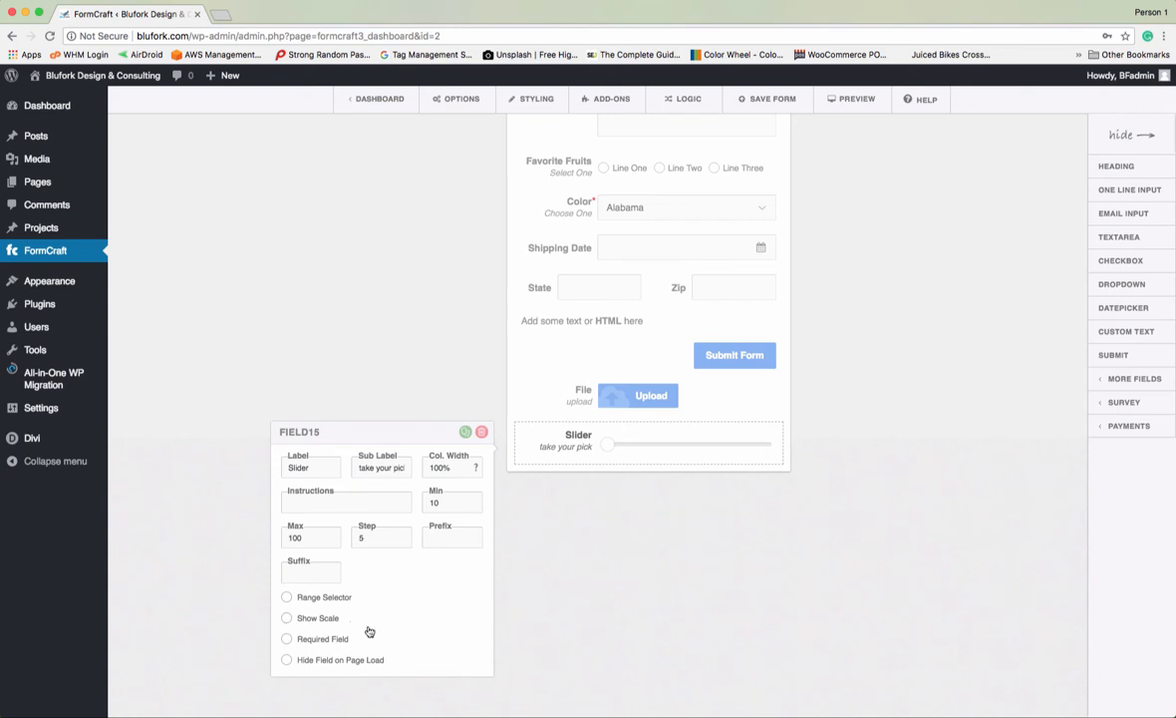
pyautogui.moveTo(607, 445); pyautogui.dragTo(575, 452)
pyautogui.click(502, 580)
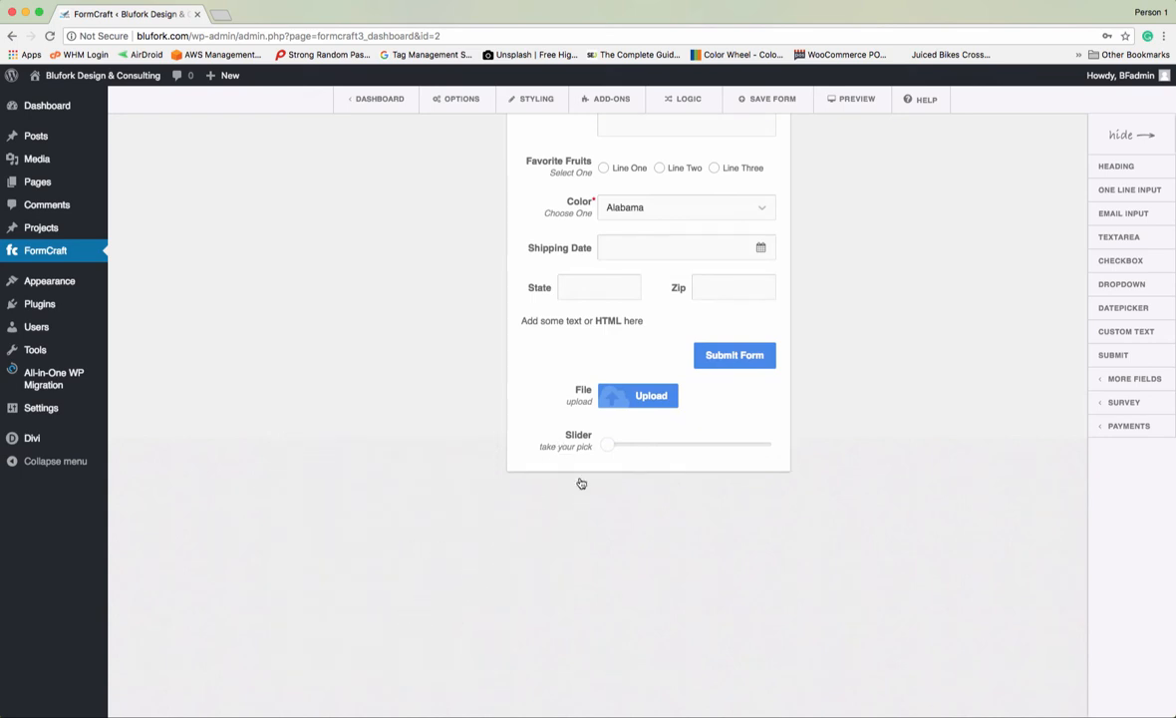
# - Turn the slider into a range selector that shows its 10–100 scale
pyautogui.click(583, 448)
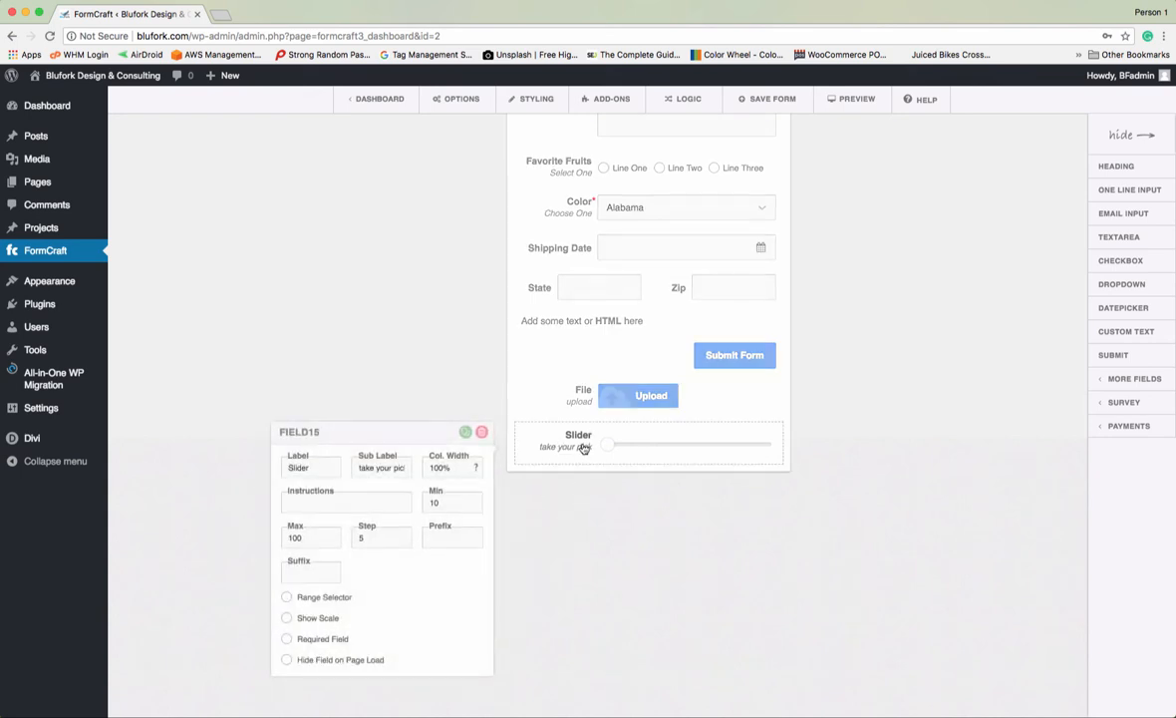
pyautogui.click(286, 597)
pyautogui.click(288, 617)
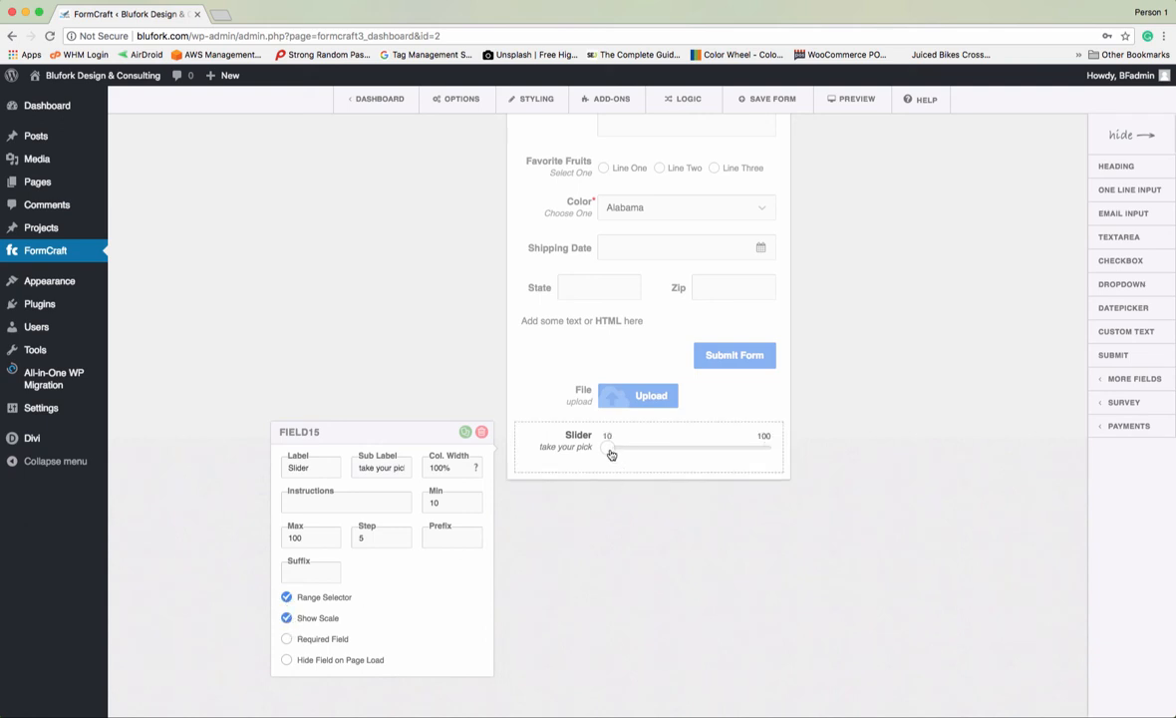
pyautogui.moveTo(611, 454); pyautogui.dragTo(730, 447)
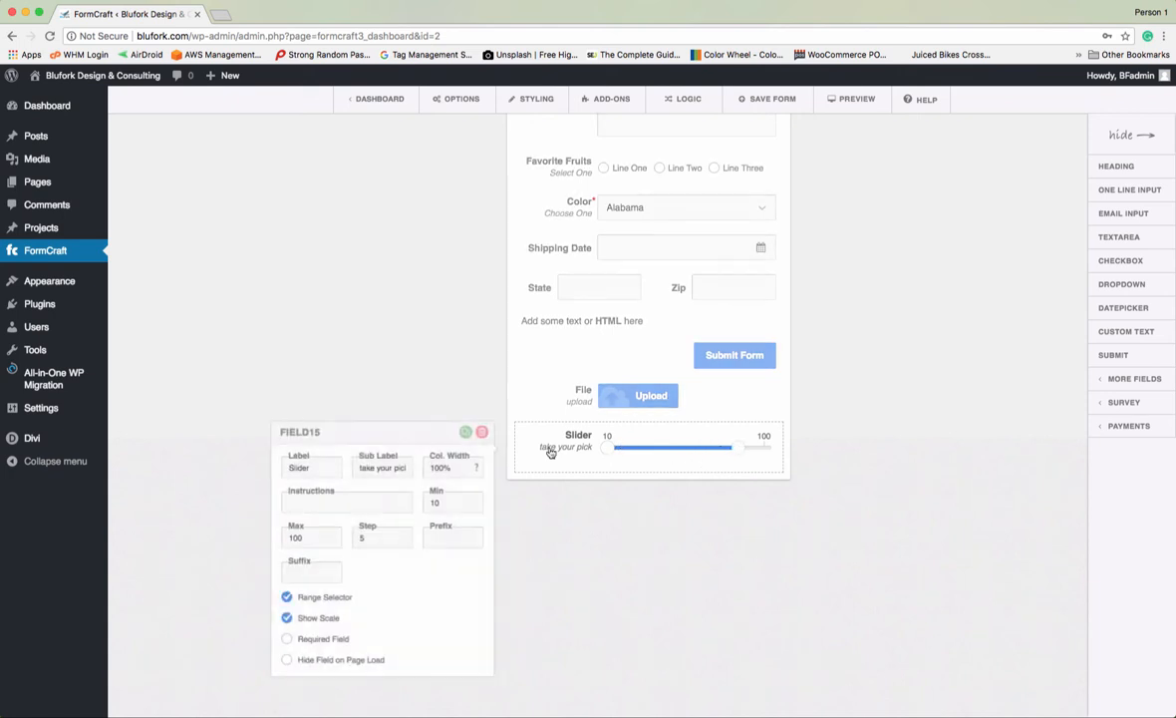
pyautogui.click(811, 516)
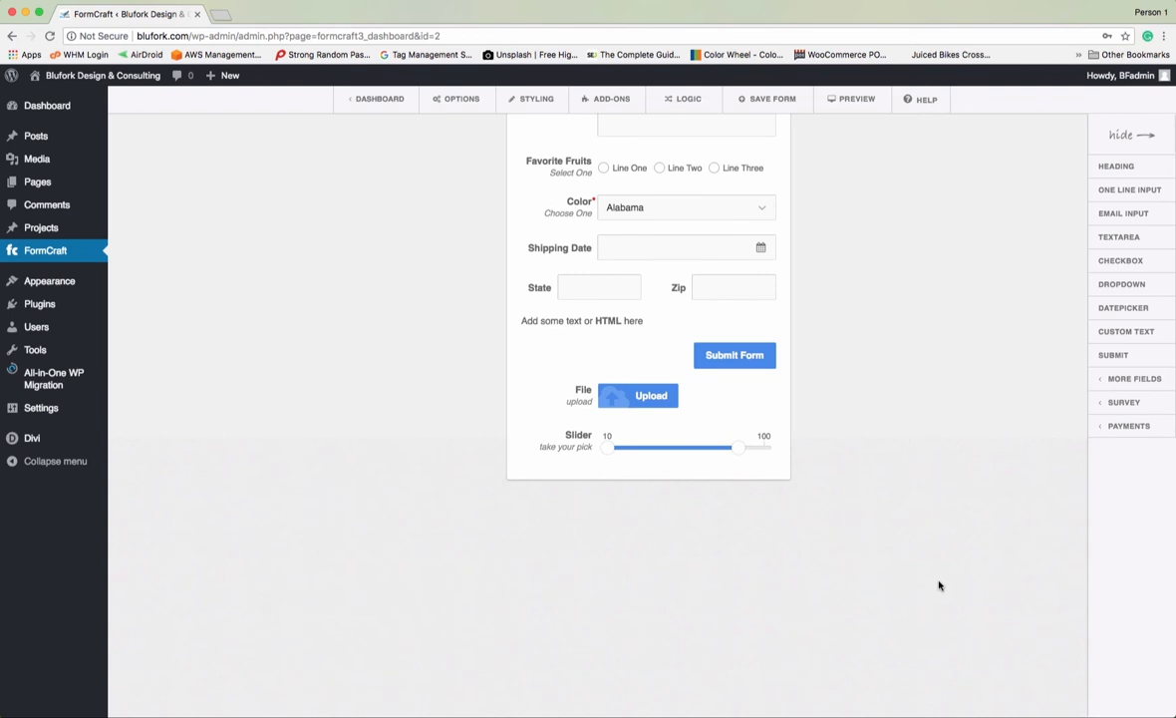
pyautogui.moveTo(1127, 388)
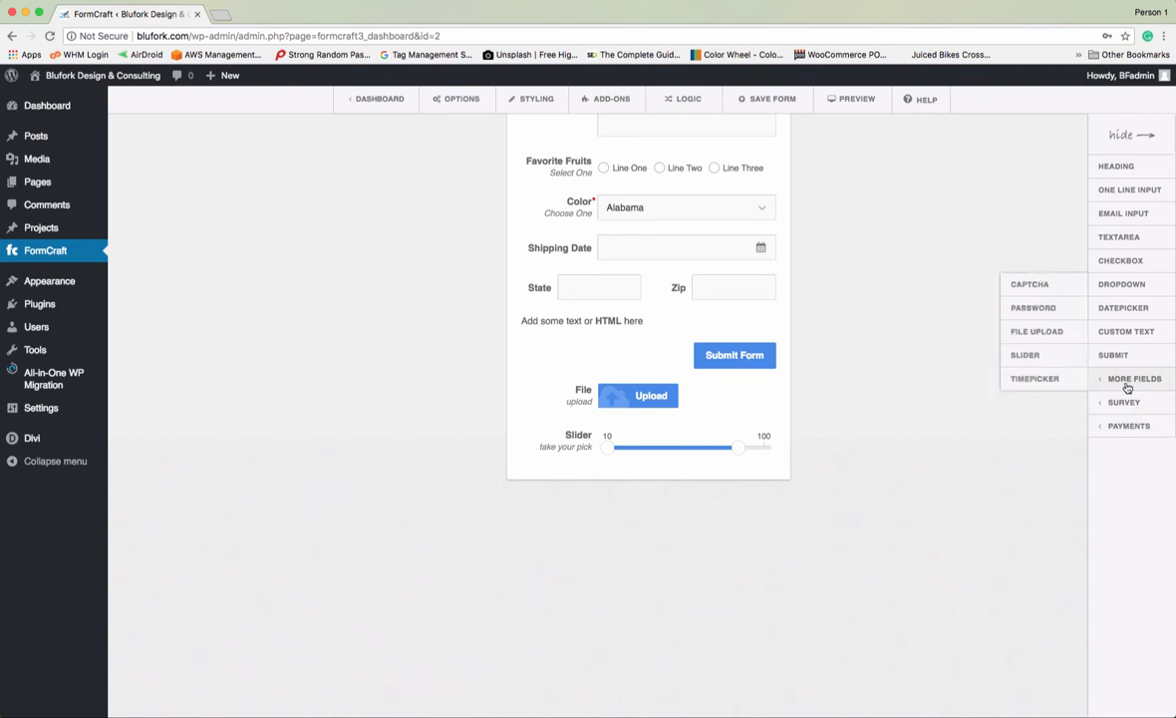
# - Add a Time field with hour step 1 and minute step 15, then view the add-ons list
pyautogui.click(1069, 382)
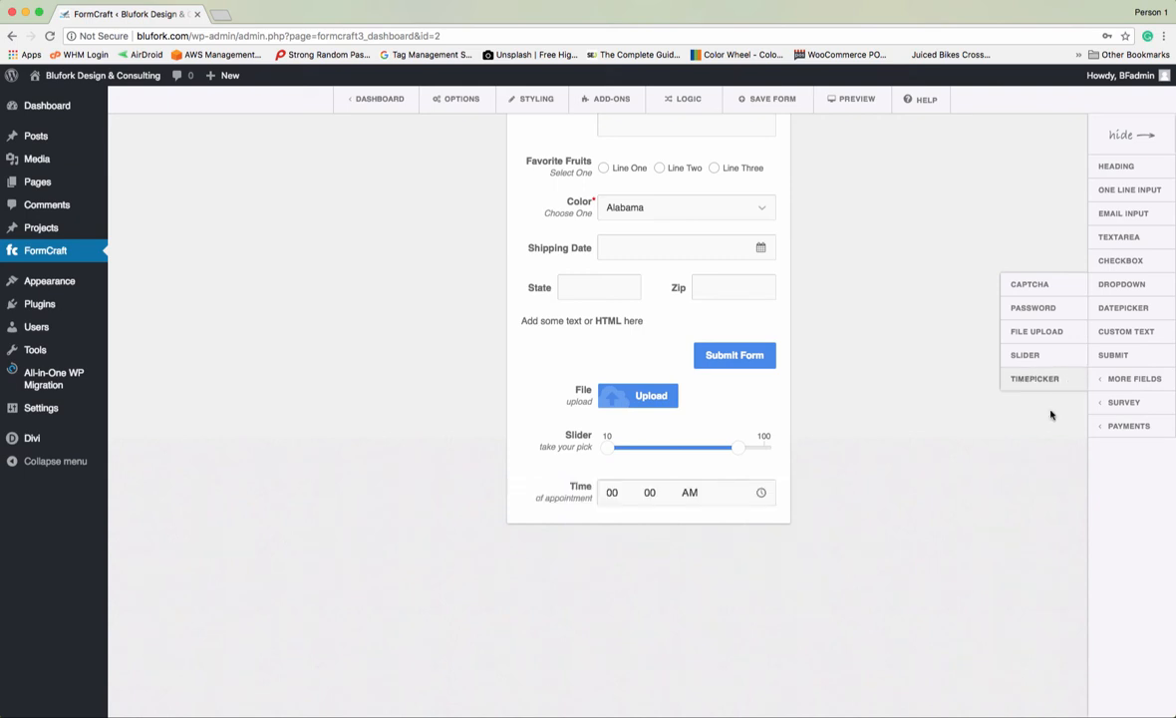
pyautogui.click(613, 498)
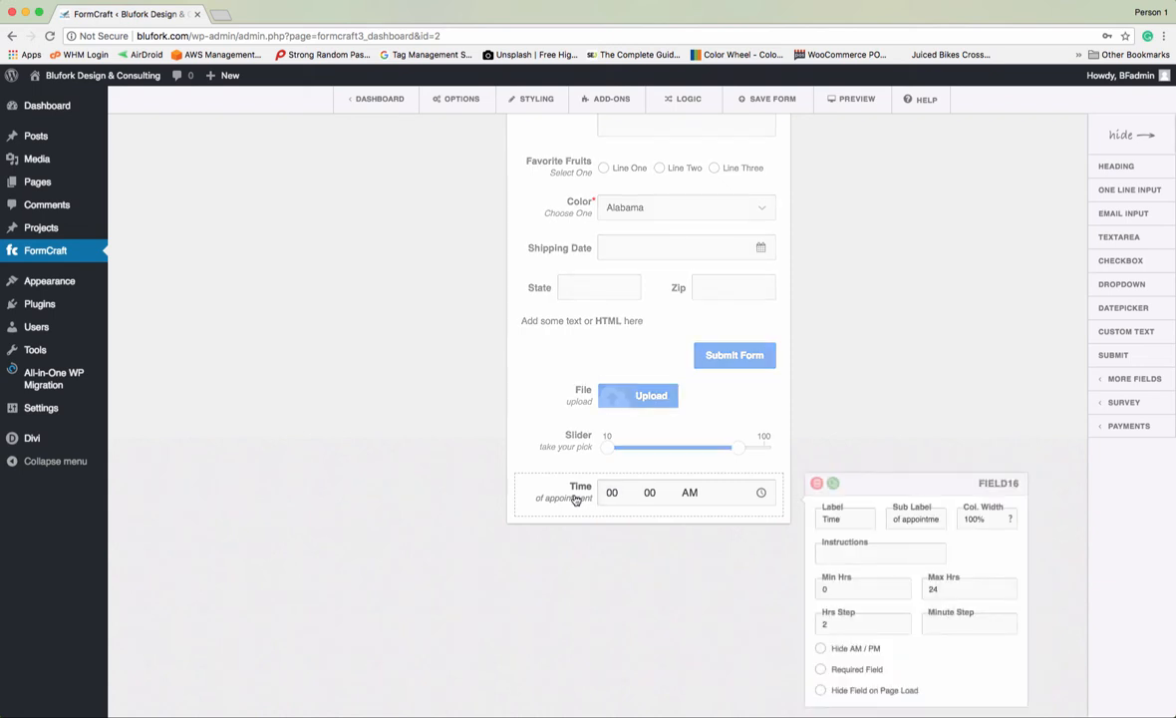
pyautogui.scroll(-1, 965, 675)
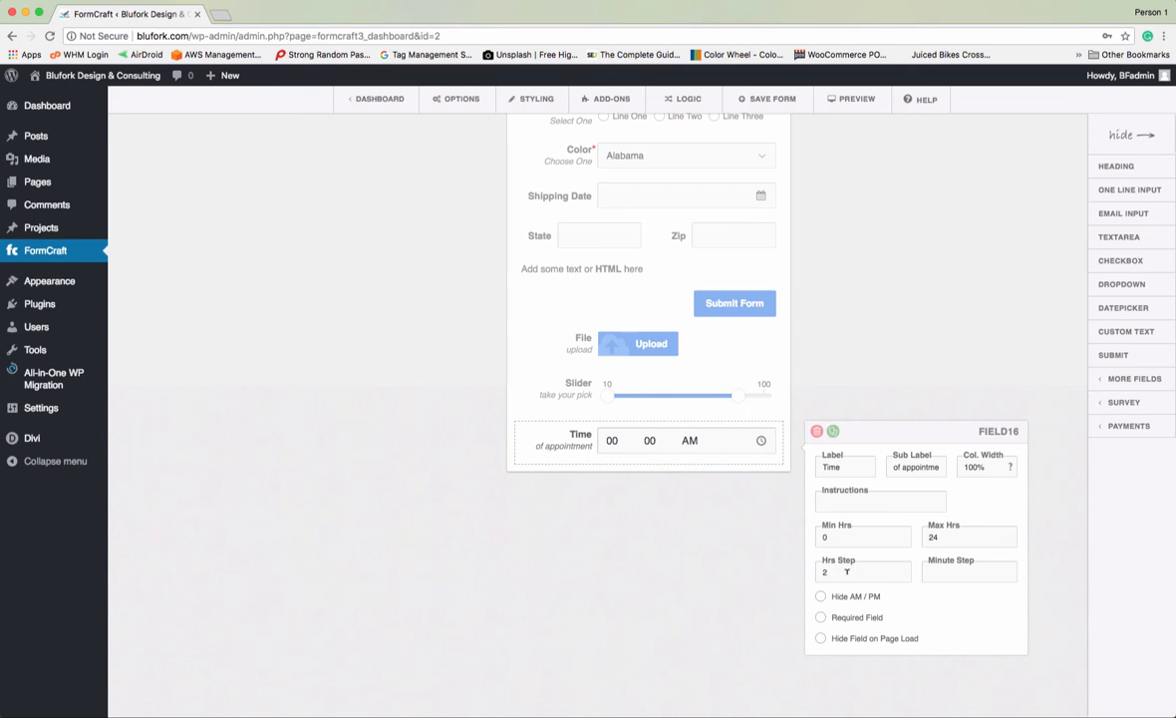
pyautogui.moveTo(846, 572); pyautogui.dragTo(811, 578)
pyautogui.write('1')
pyautogui.click(963, 566)
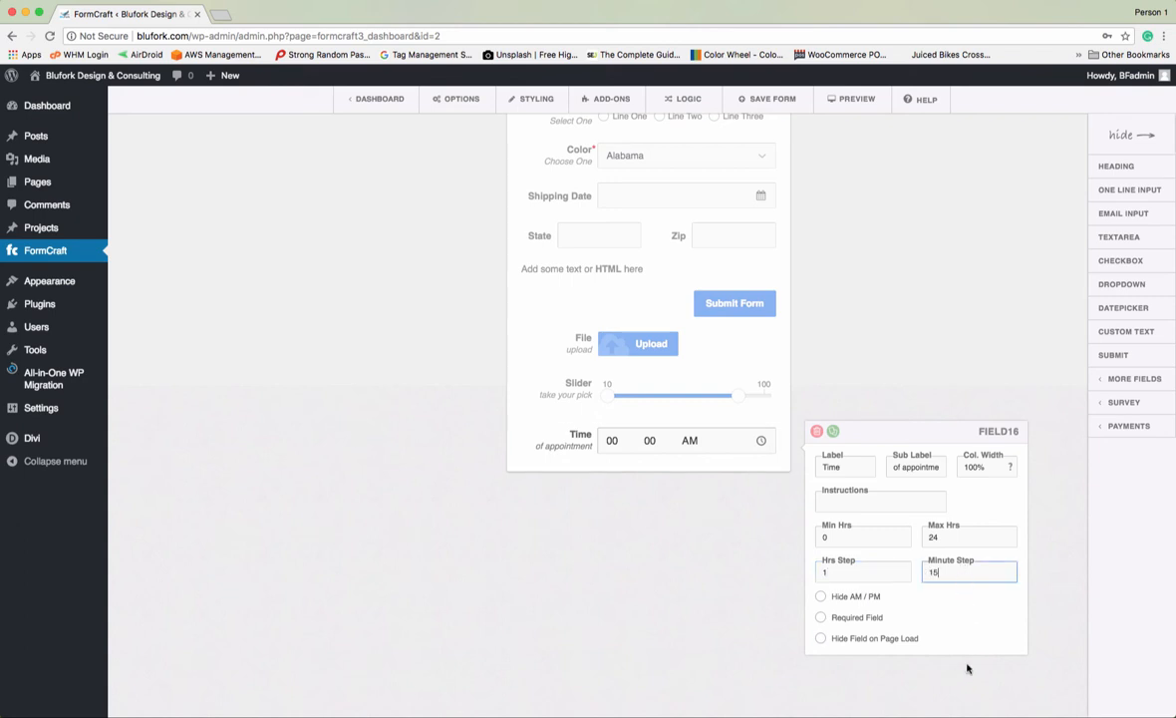
pyautogui.click(1047, 656)
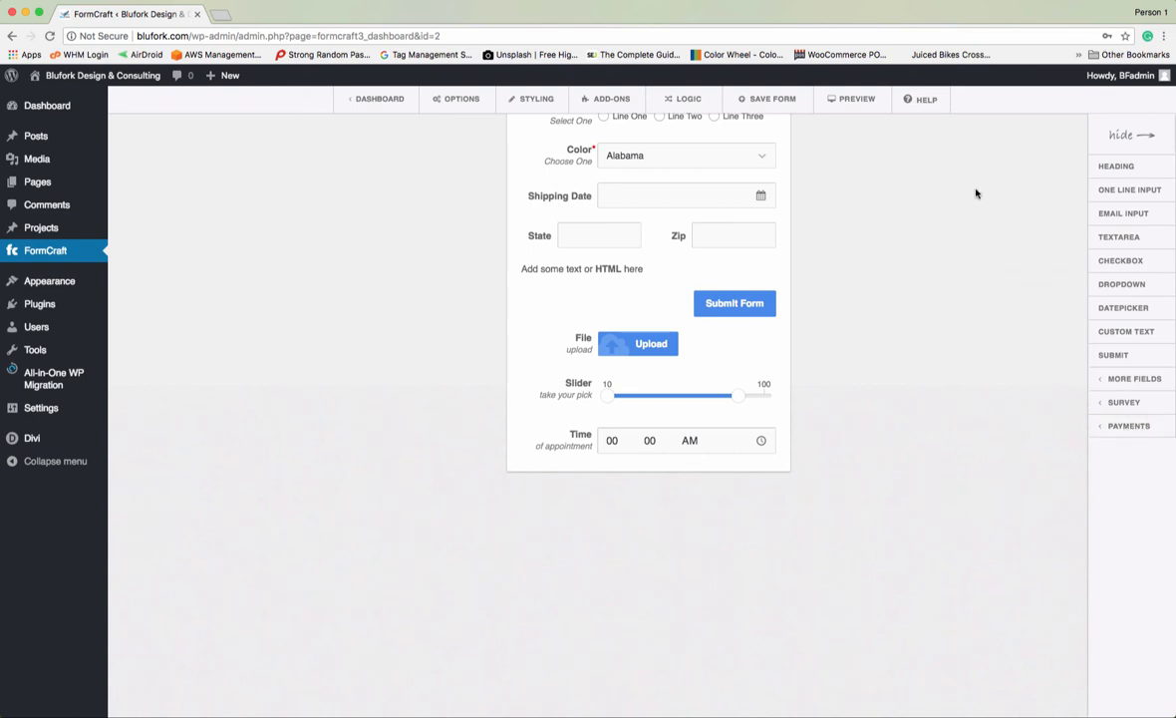
pyautogui.click(622, 98)
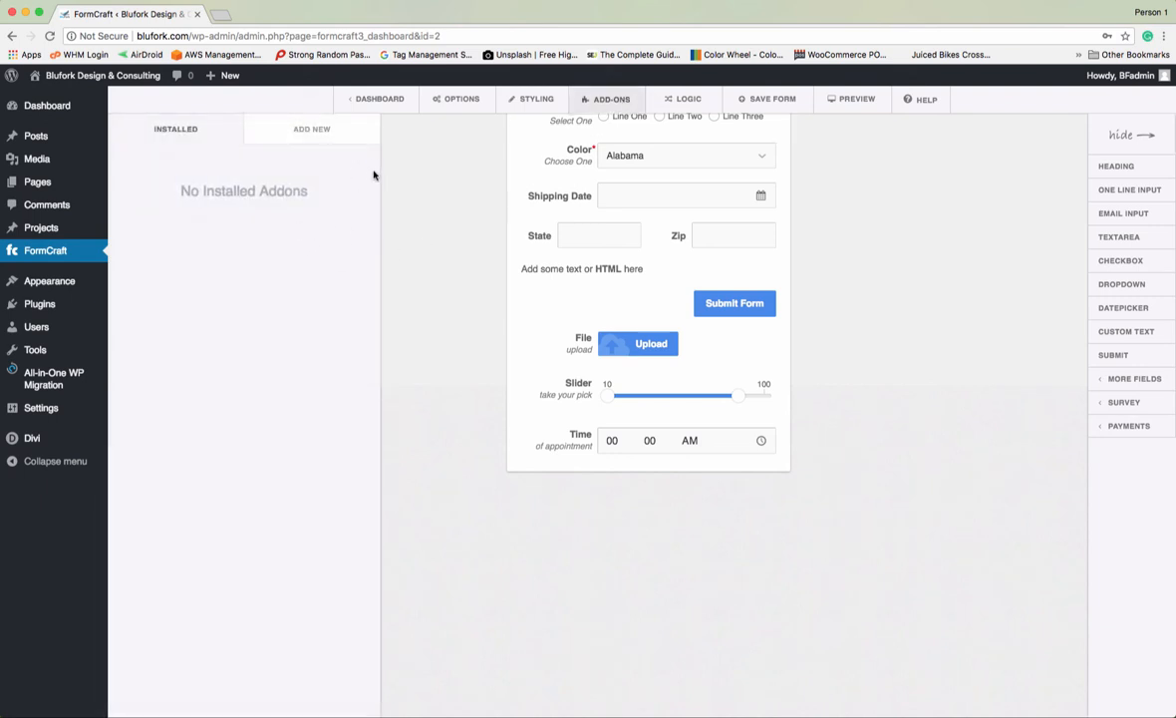
pyautogui.click(310, 124)
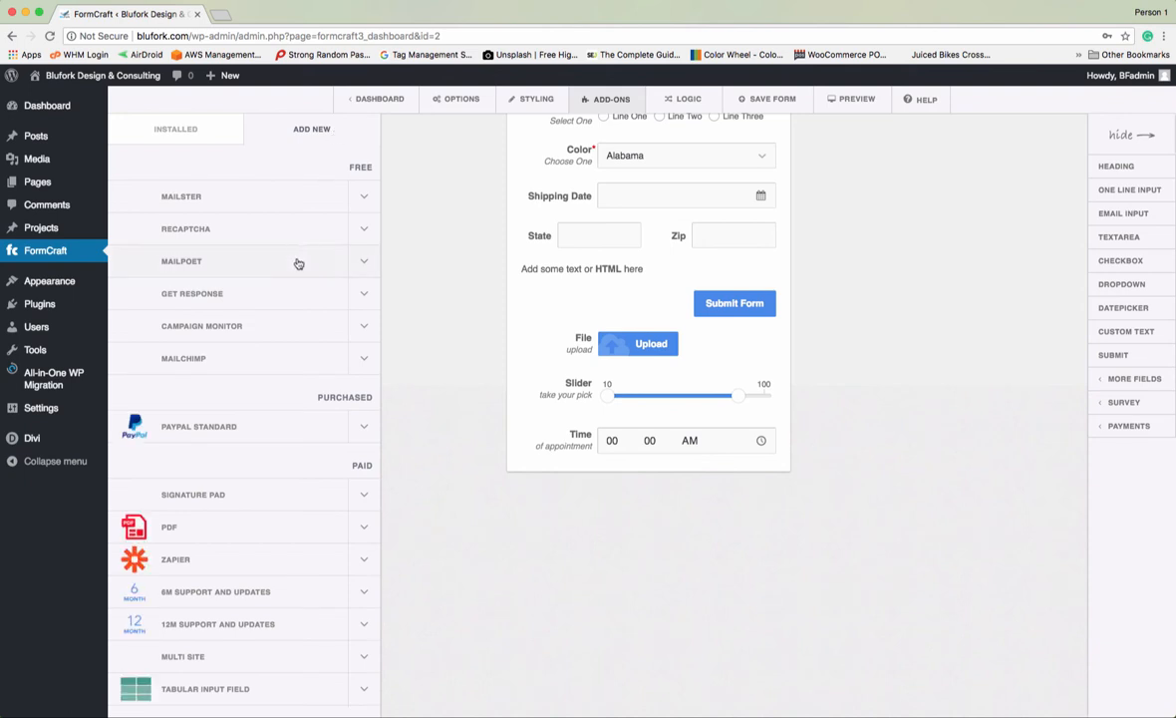
pyautogui.scroll(-5, 254, 448)
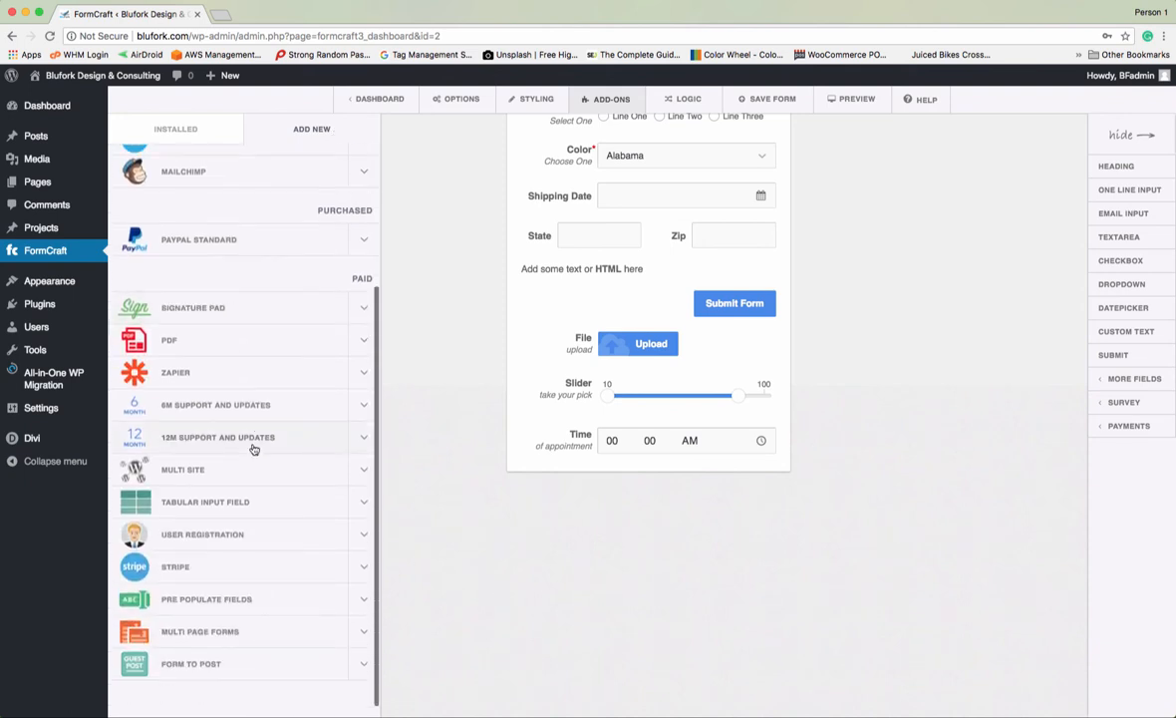
pyautogui.scroll(1, 254, 449)
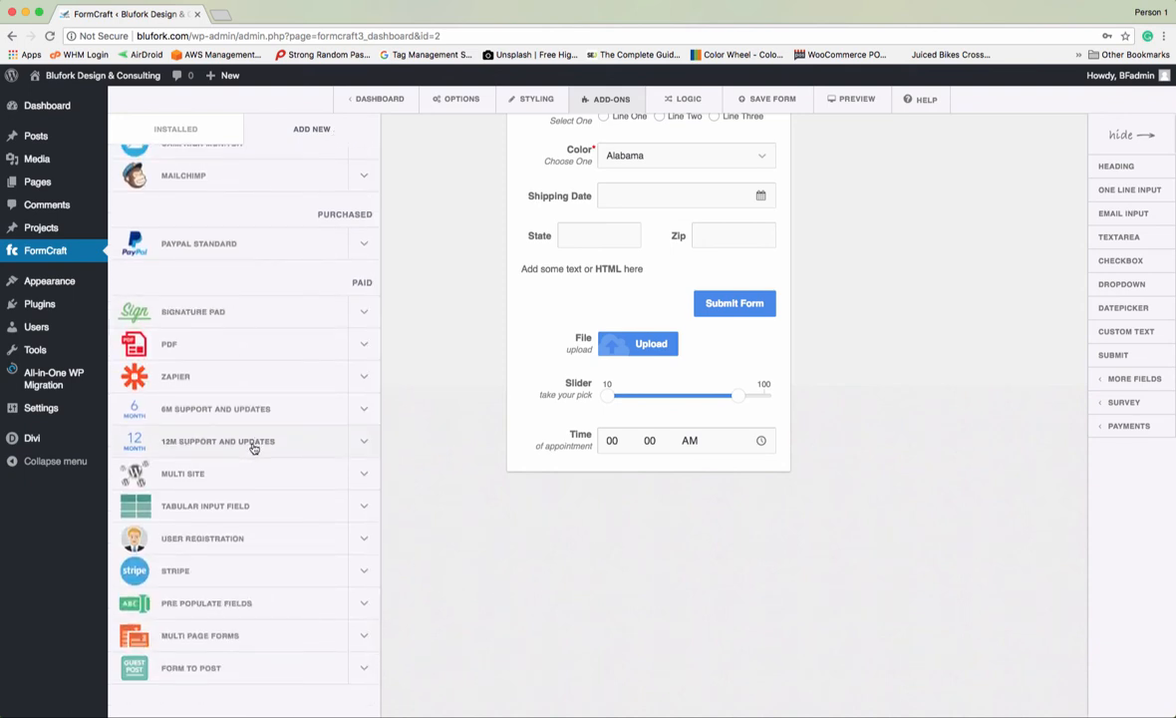
pyautogui.scroll(5, 253, 448)
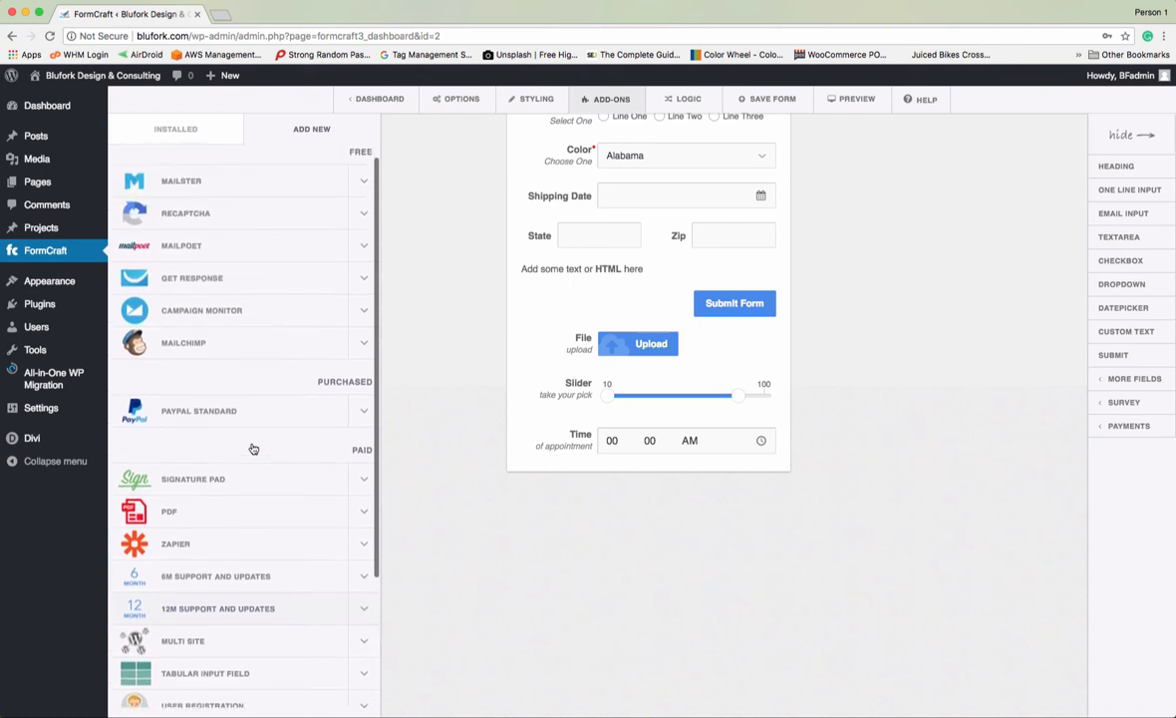
pyautogui.scroll(-5, 253, 448)
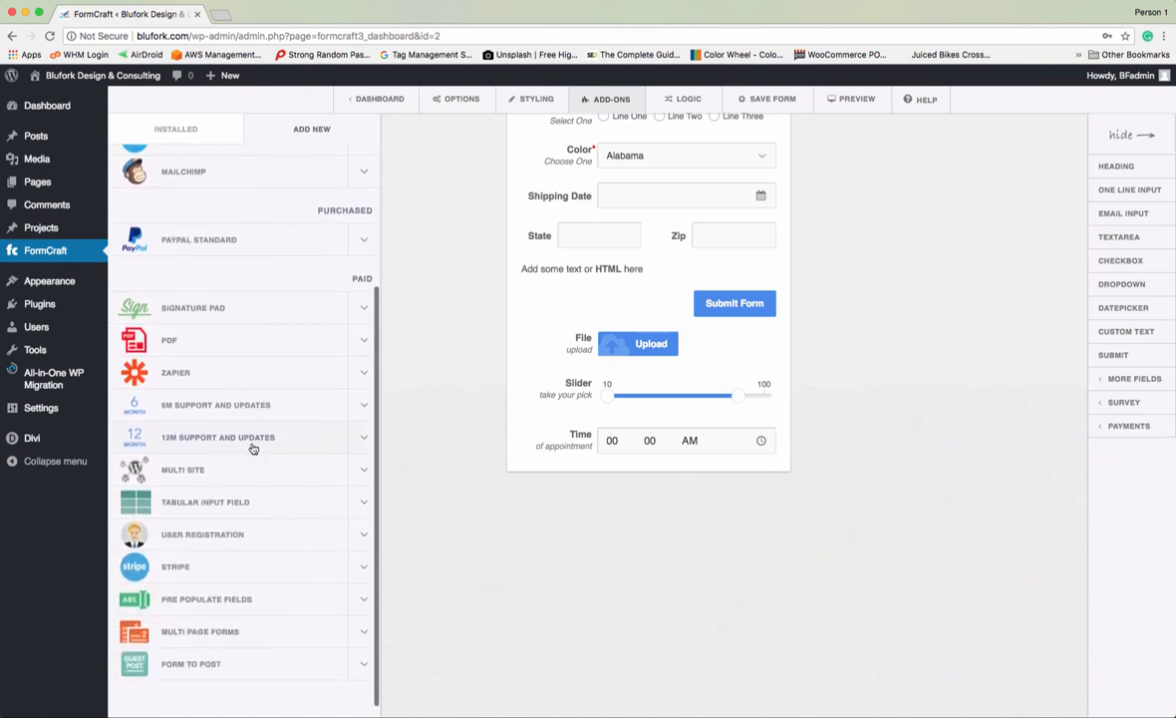
pyautogui.scroll(5, 255, 448)
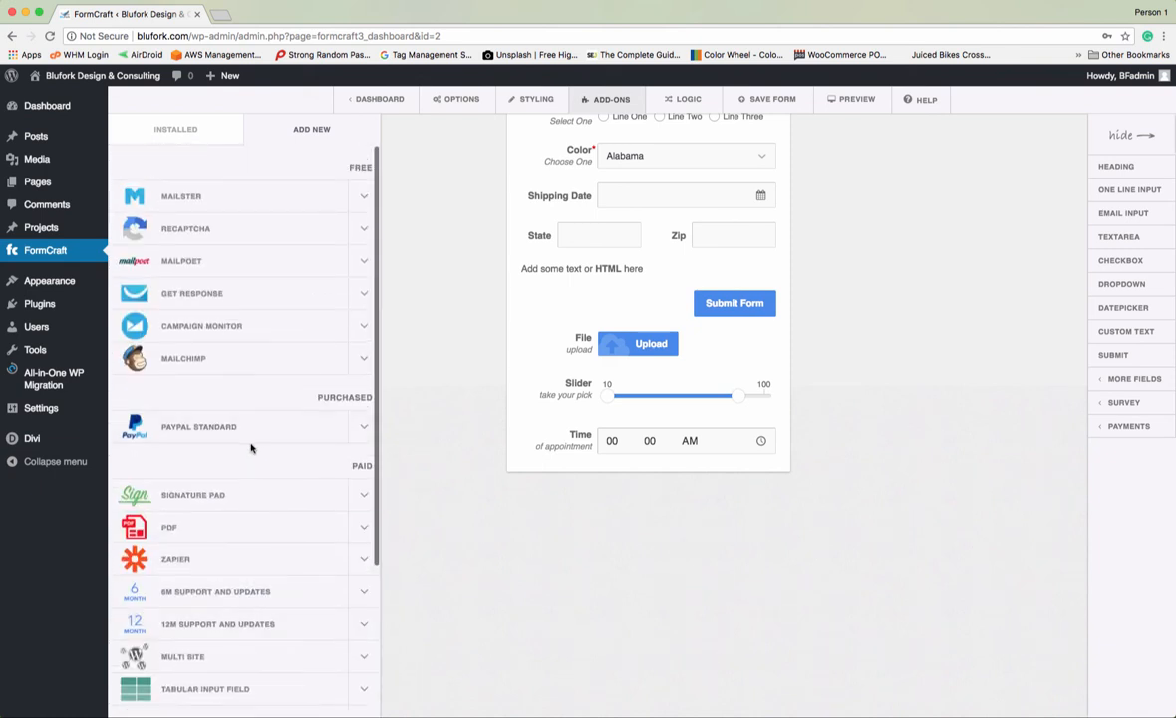
pyautogui.click(421, 458)
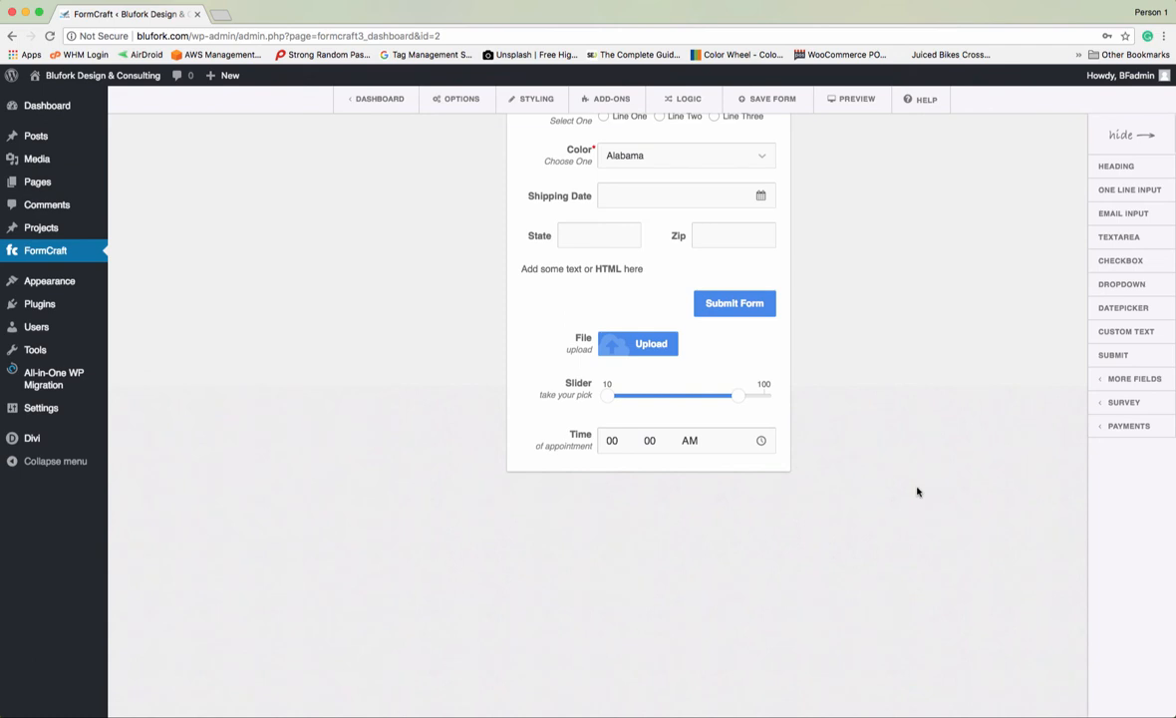
# - Move the Time field up between the File upload field and the Slider
pyautogui.scroll(5, 897, 406)
pyautogui.scroll(-2, 866, 404)
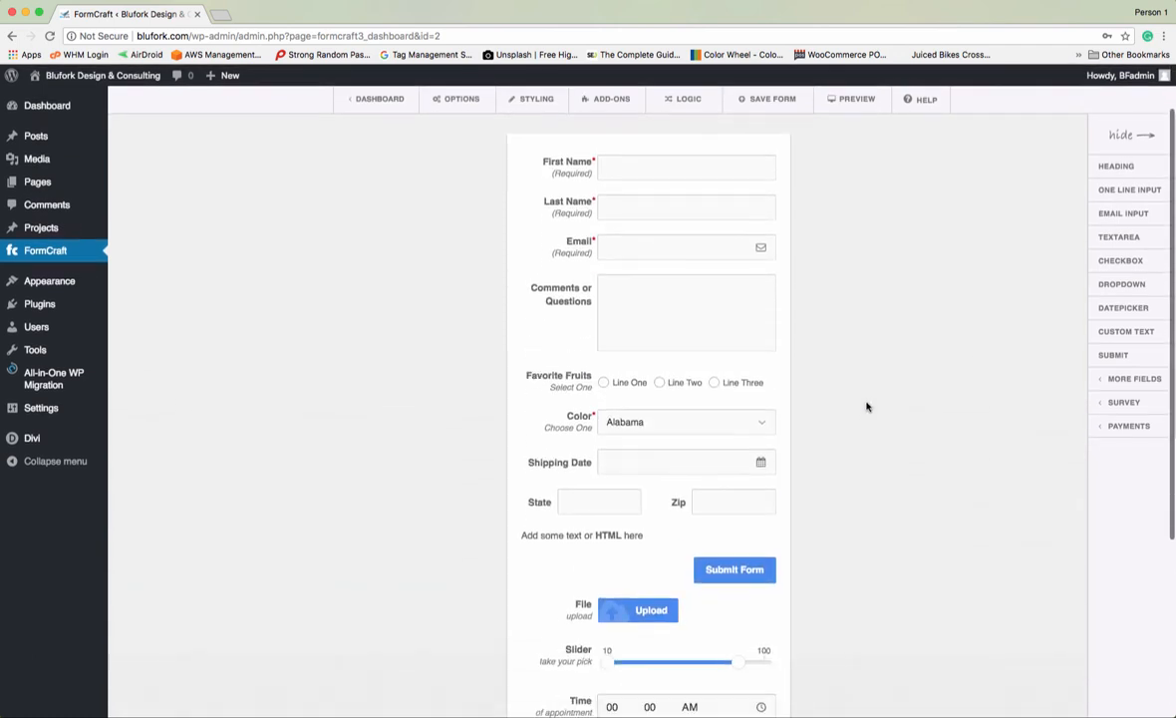
pyautogui.scroll(-1, 866, 406)
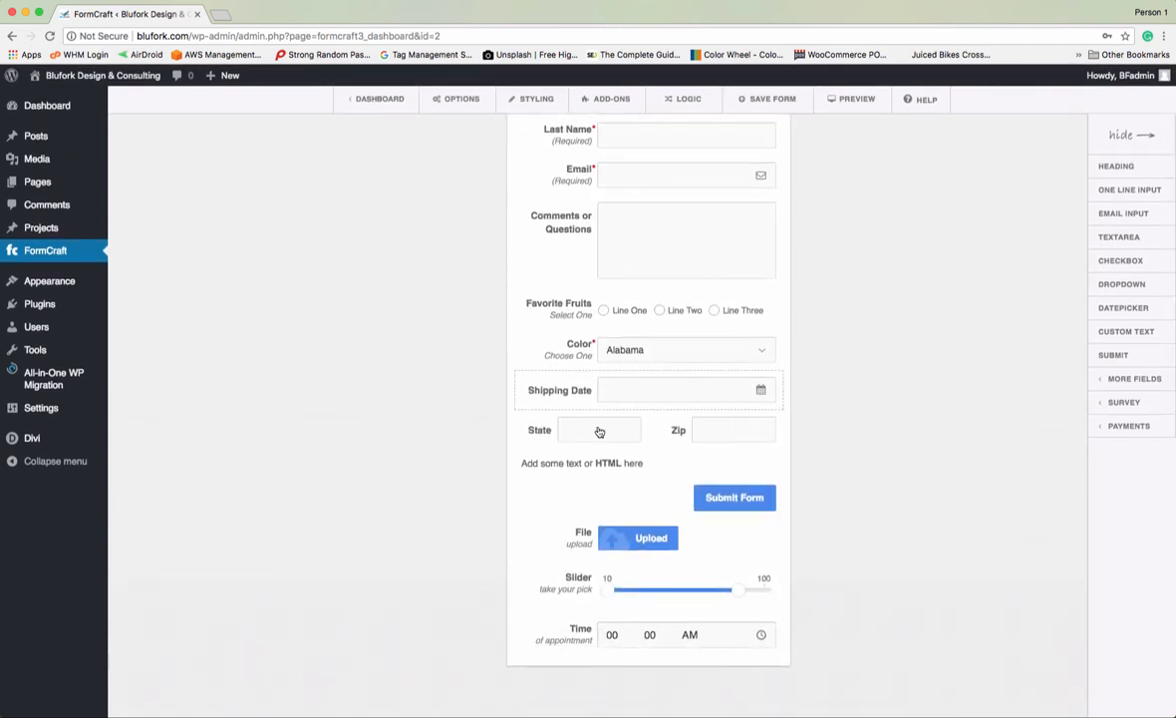
pyautogui.scroll(-4, 897, 468)
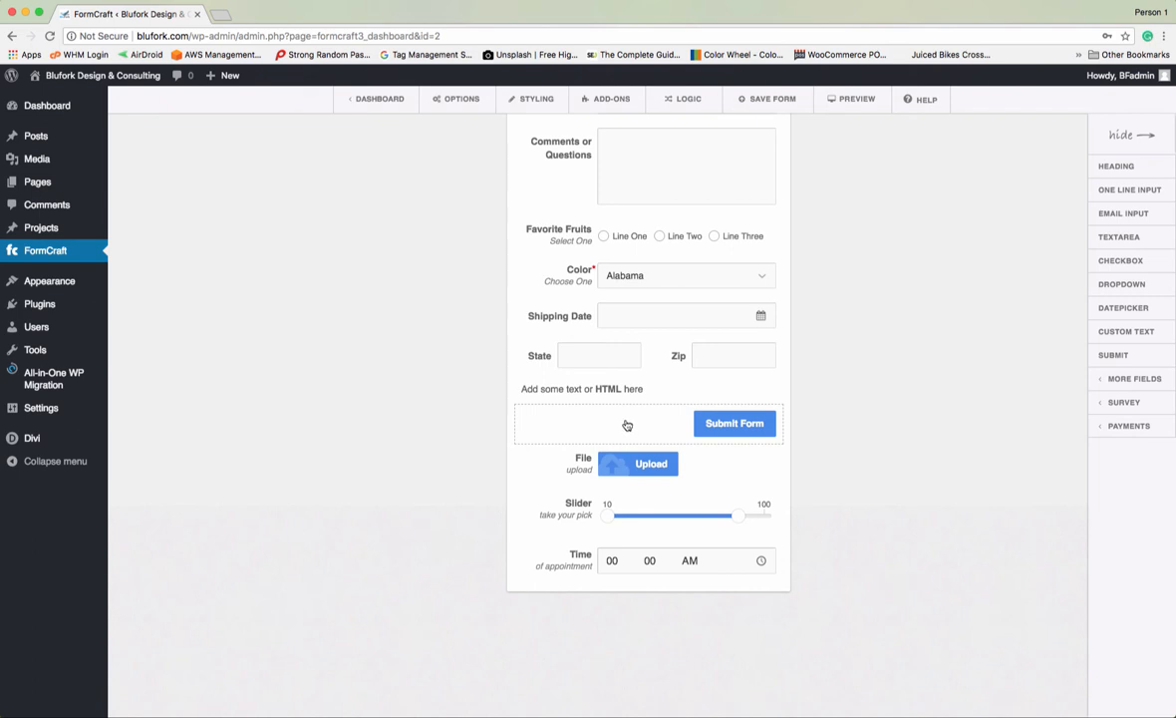
pyautogui.moveTo(625, 425); pyautogui.dragTo(628, 561)
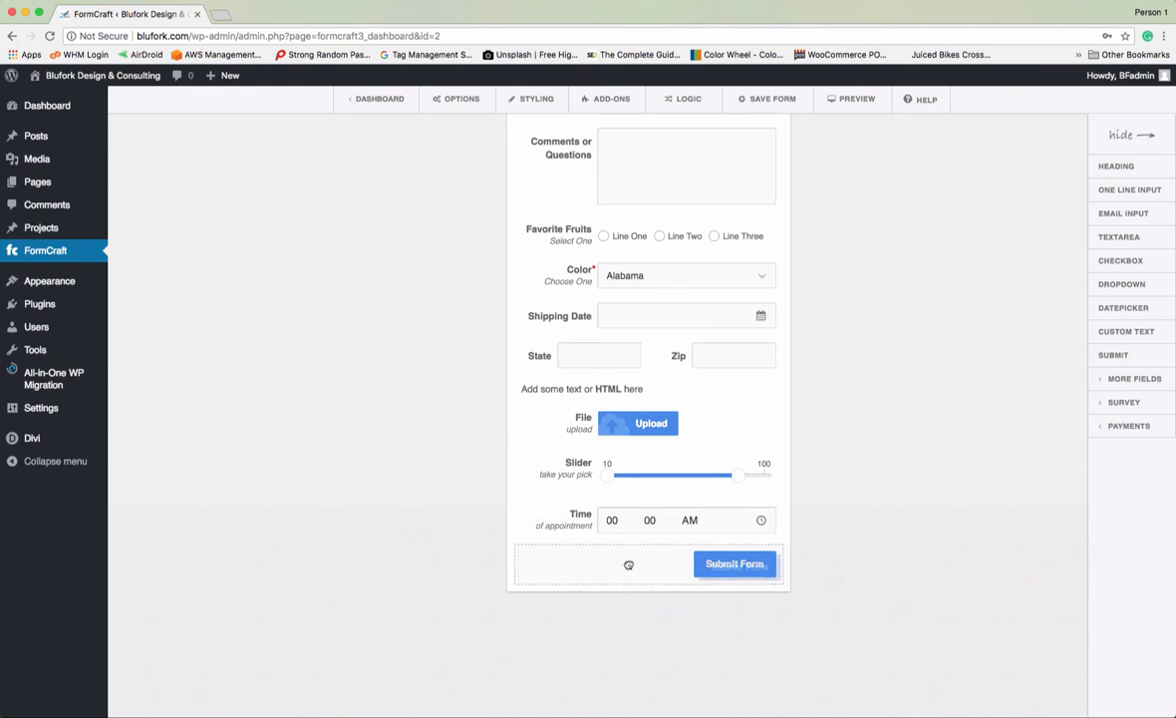
pyautogui.click(620, 528)
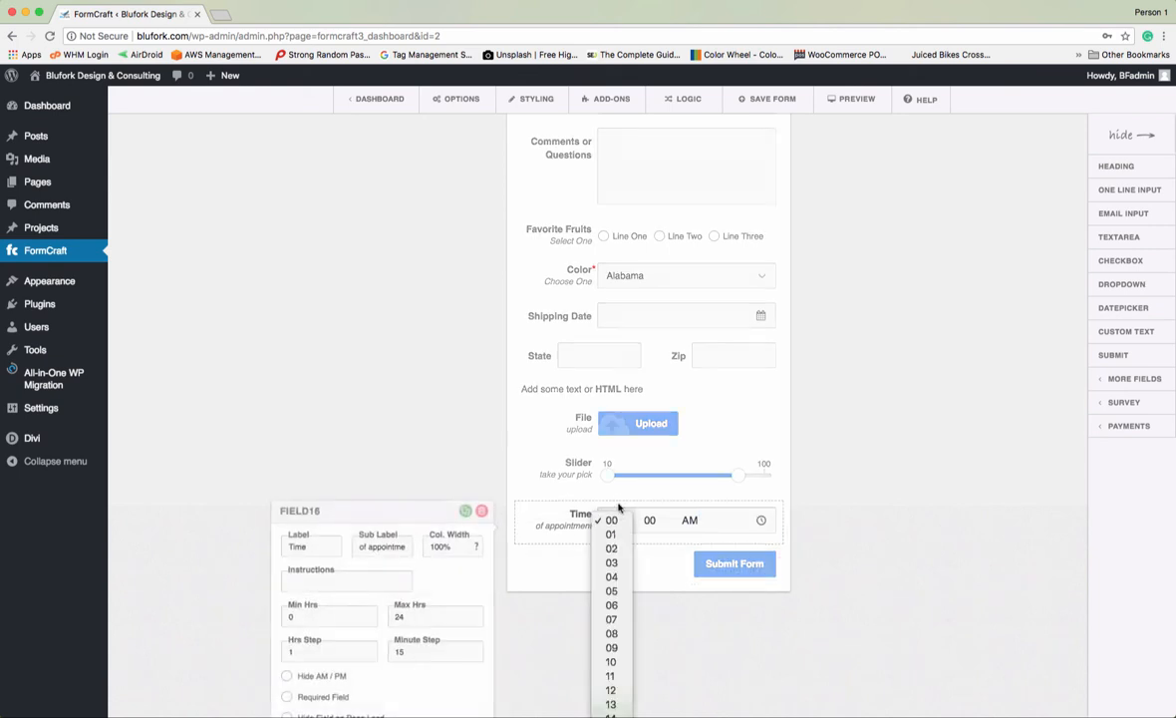
pyautogui.click(456, 418)
pyautogui.doubleClick(457, 418)
pyautogui.moveTo(555, 523); pyautogui.dragTo(510, 451)
# - Rearrange the State/Zip row so State ends up back to the left of Zip
pyautogui.scroll(3, 595, 388)
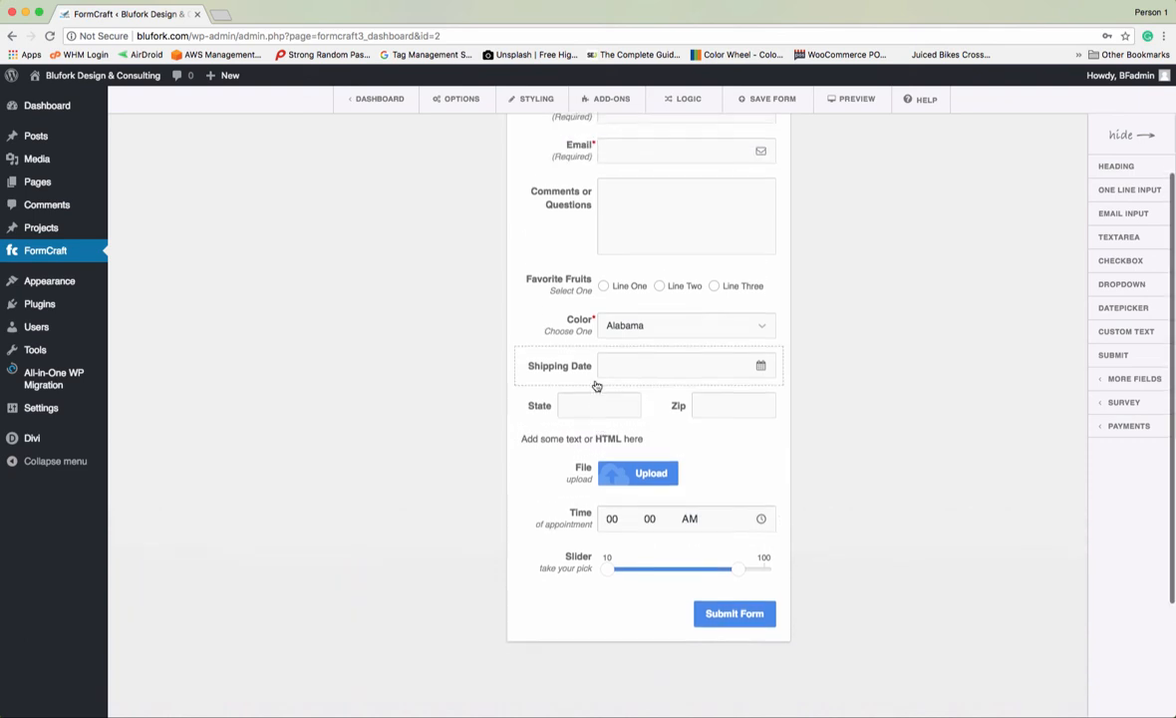
pyautogui.moveTo(685, 422); pyautogui.dragTo(508, 379)
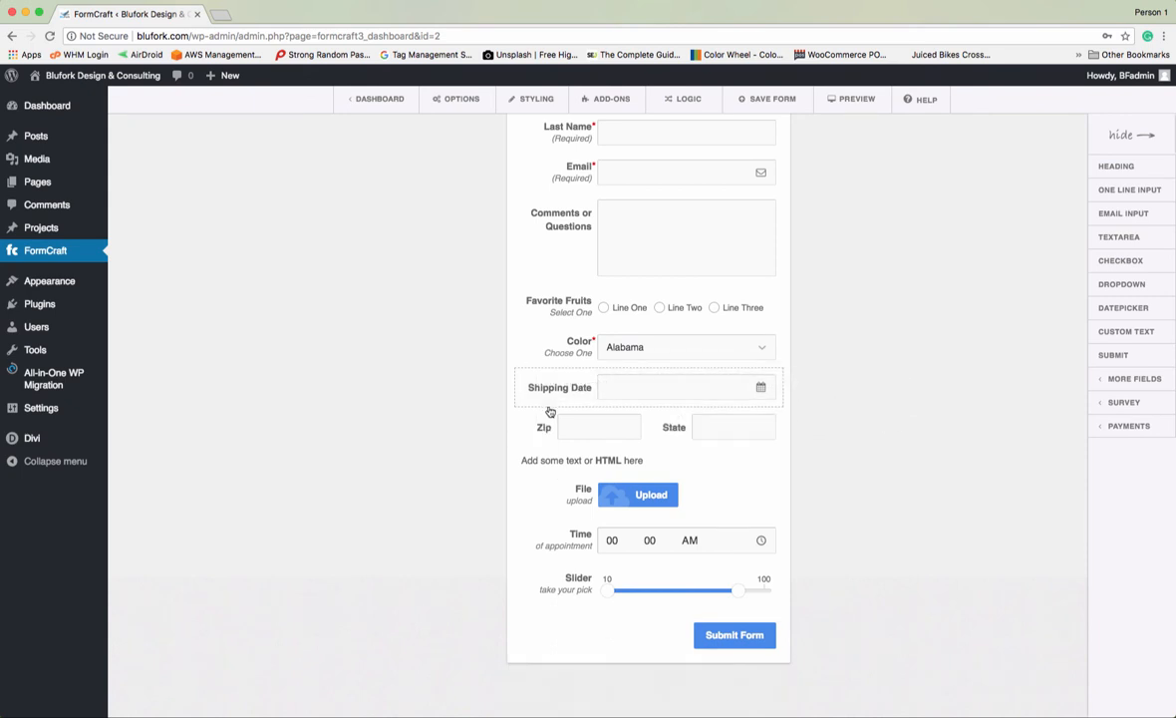
pyautogui.click(508, 382)
pyautogui.click(907, 485)
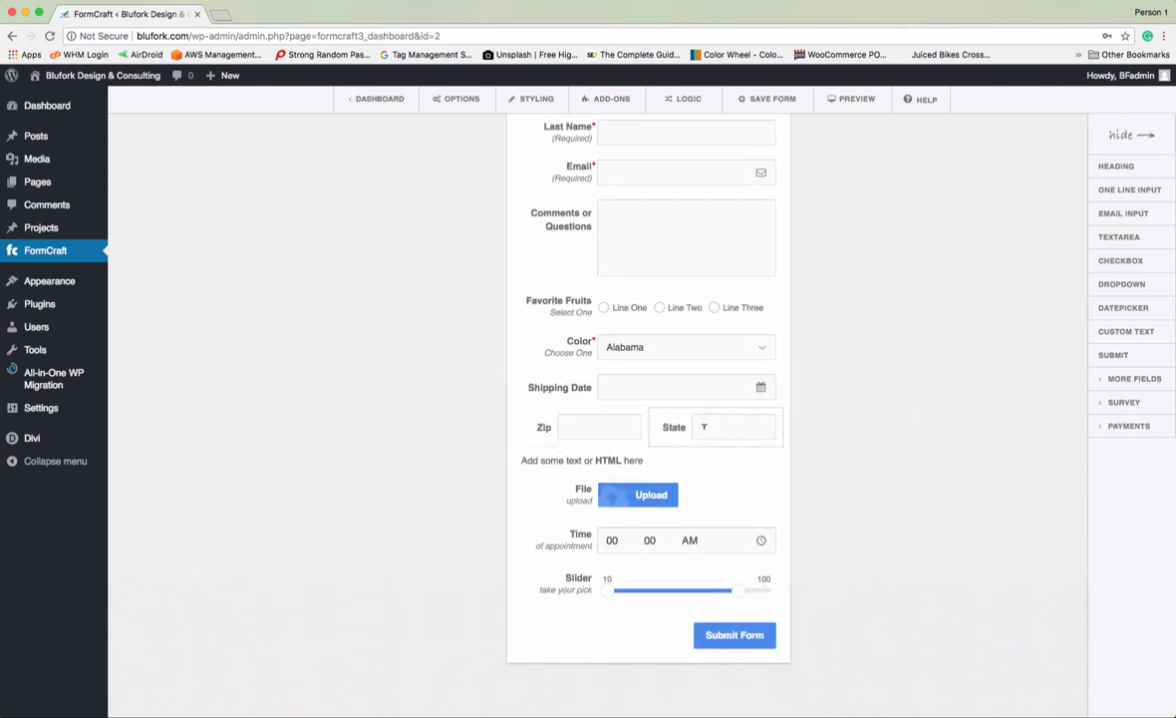
pyautogui.moveTo(672, 426); pyautogui.dragTo(559, 427)
pyautogui.scroll(3, 972, 465)
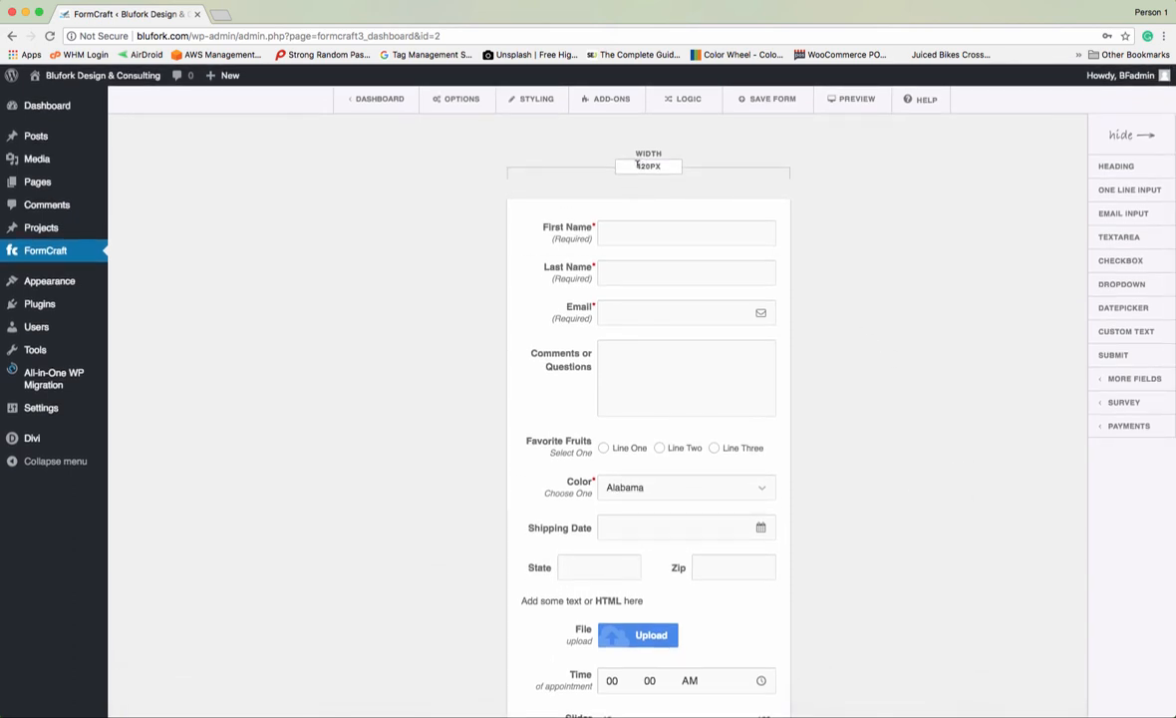
# - Change the form width from 420px to 100% and save the form
pyautogui.moveTo(637, 165); pyautogui.dragTo(679, 162)
pyautogui.write('10')
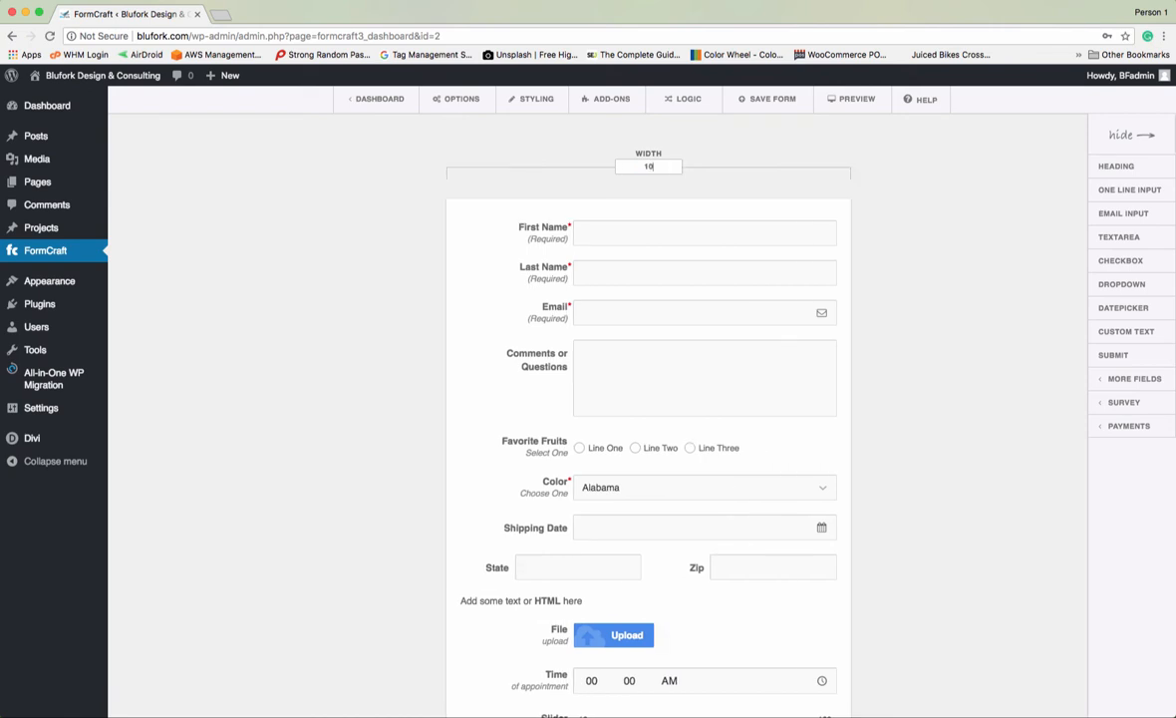
pyautogui.write('0%')
pyautogui.click(774, 104)
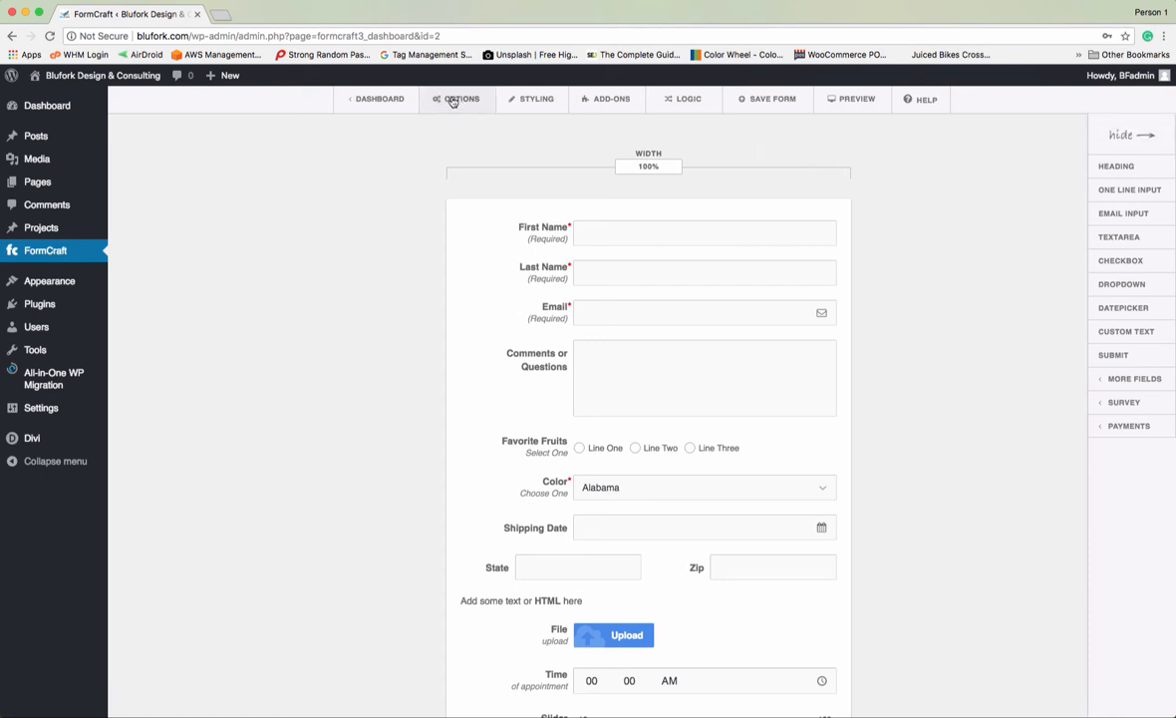
# - Open the form's Options and enter 1 as the submission limit
pyautogui.click(453, 100)
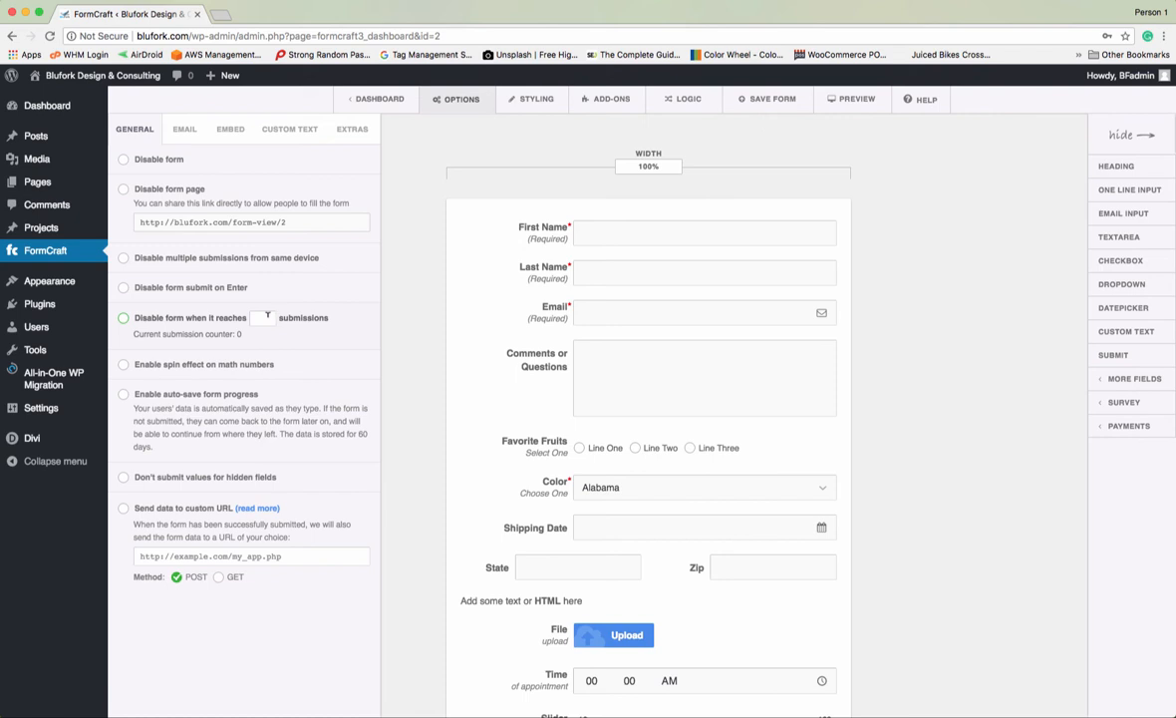
pyautogui.click(265, 317)
pyautogui.write('1')
pyautogui.scroll(2, 295, 311)
# - In Email Setup, set the sender name to BluFork and enter the sender e-mail address
pyautogui.click(187, 131)
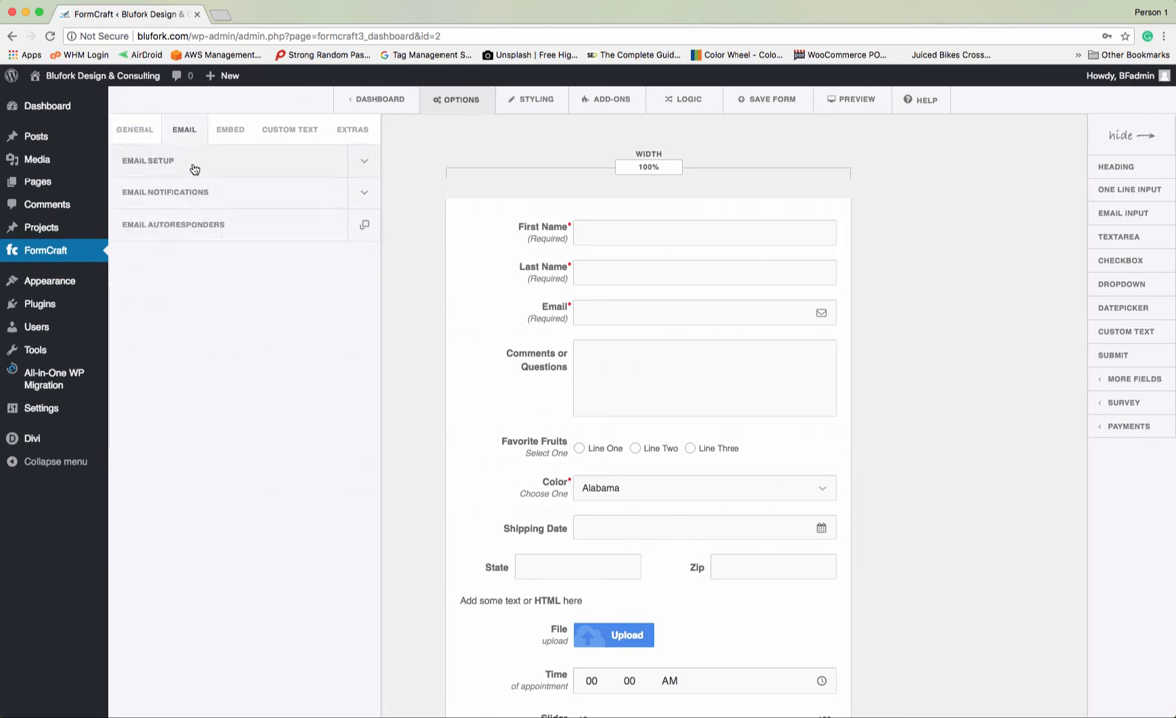
pyautogui.click(191, 164)
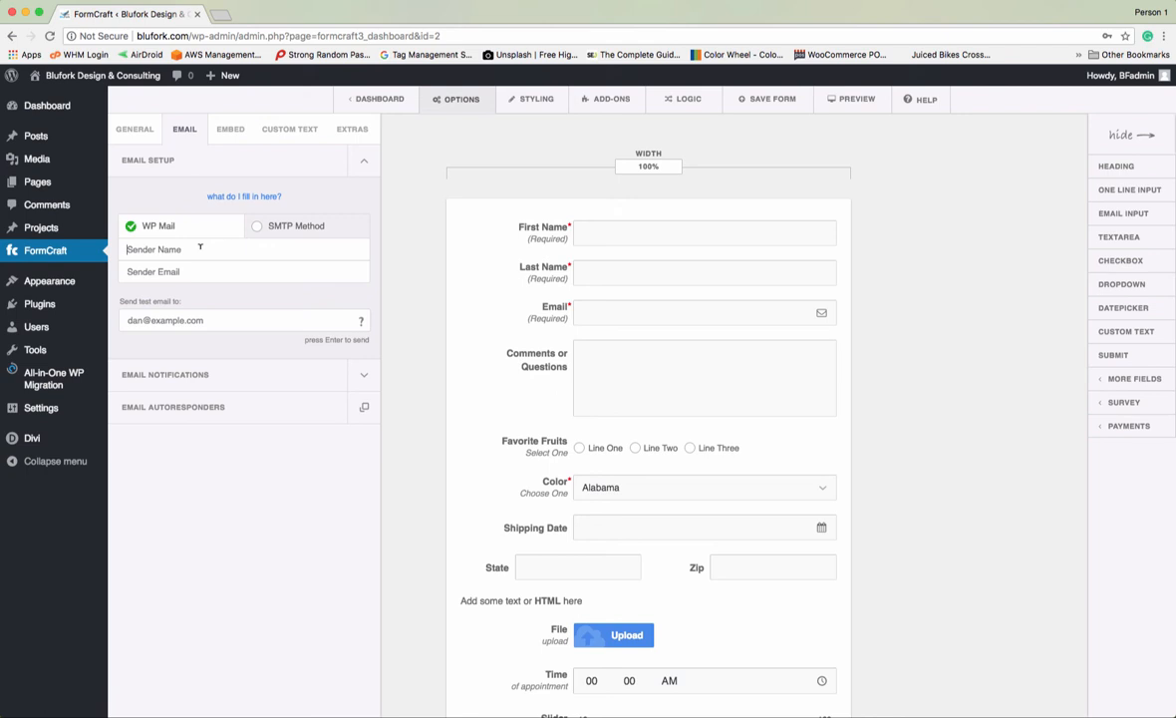
pyautogui.write('Blu For')
pyautogui.press('BackSpace')
pyautogui.press('BackSpace')
pyautogui.press('BackSpace')
pyautogui.press('BackSpace')
pyautogui.write('Fork')
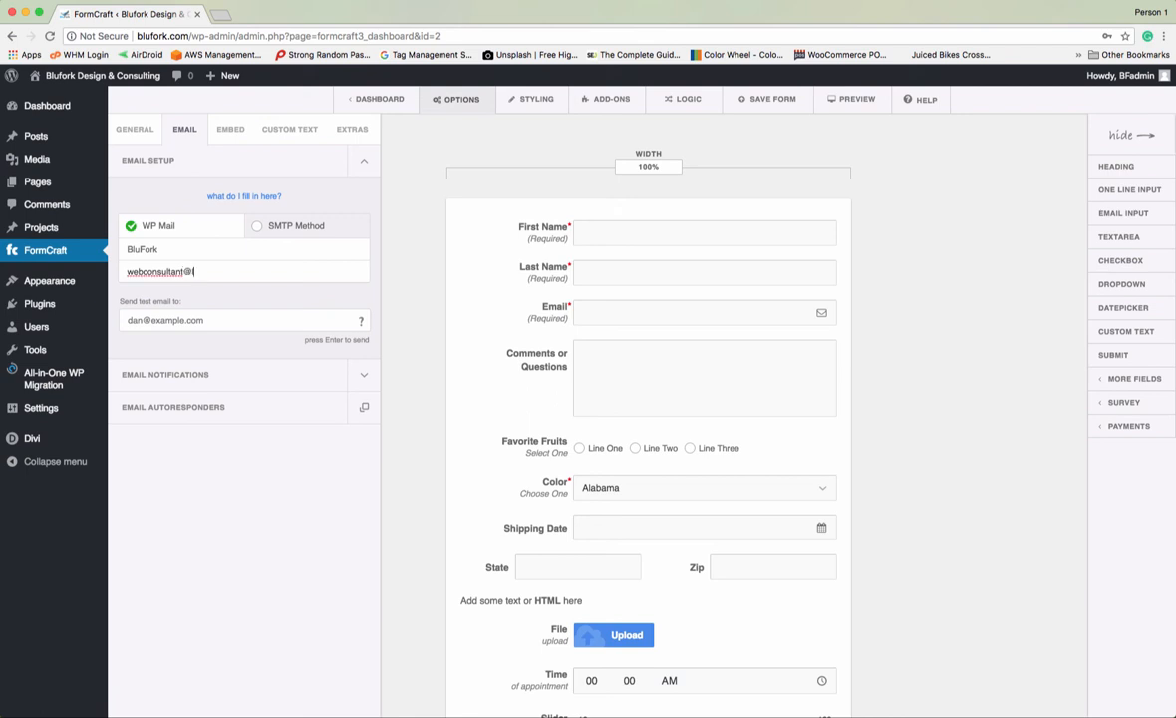
# - Send a test e-mail to a test address
pyautogui.click(145, 313)
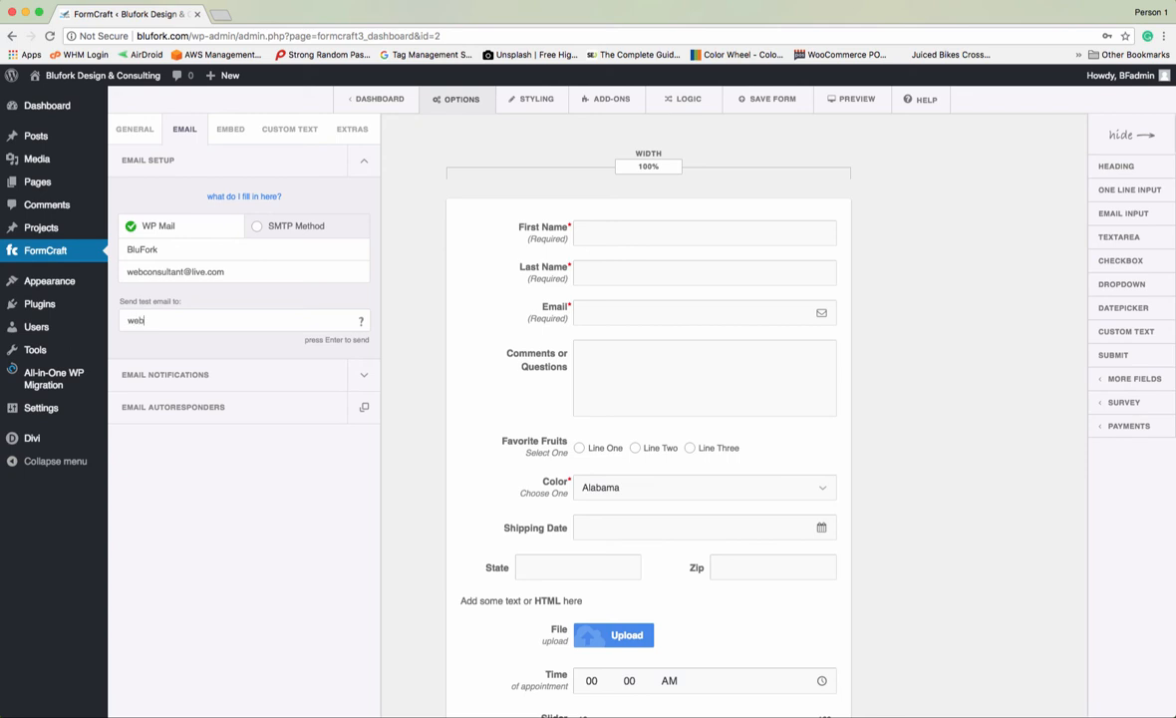
pyautogui.press('Return')
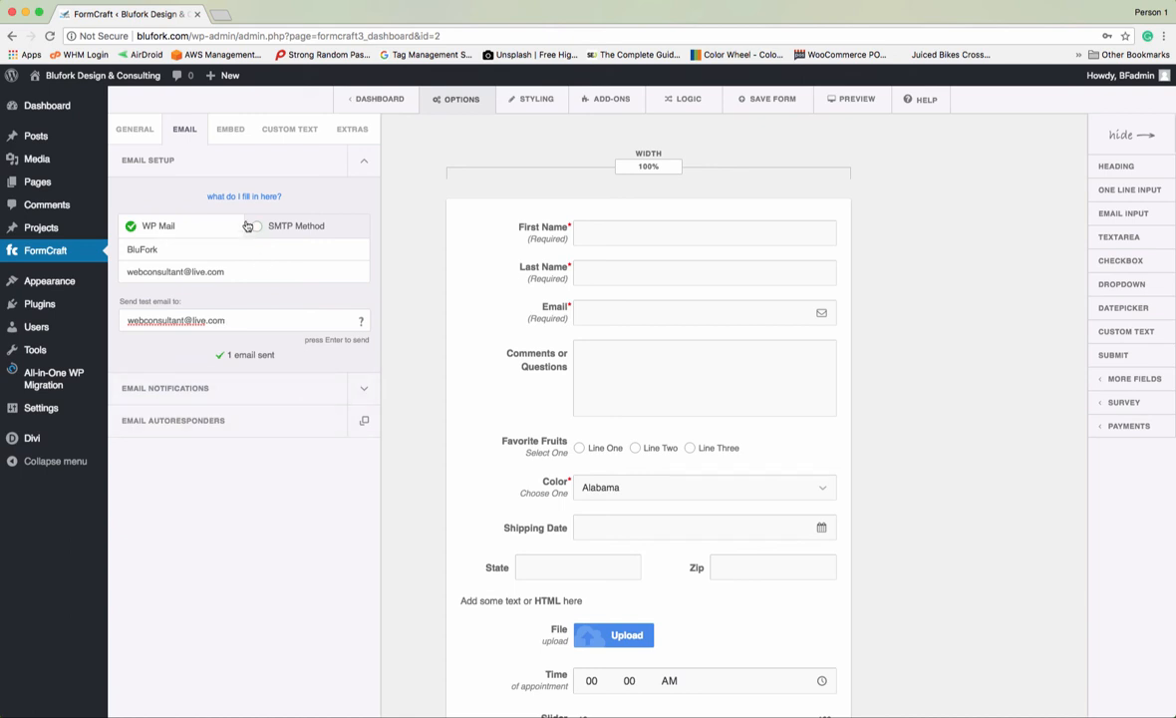
# - Enter two notification recipient addresses in Send Email(s) To, separated by a comma without spaces
pyautogui.click(187, 380)
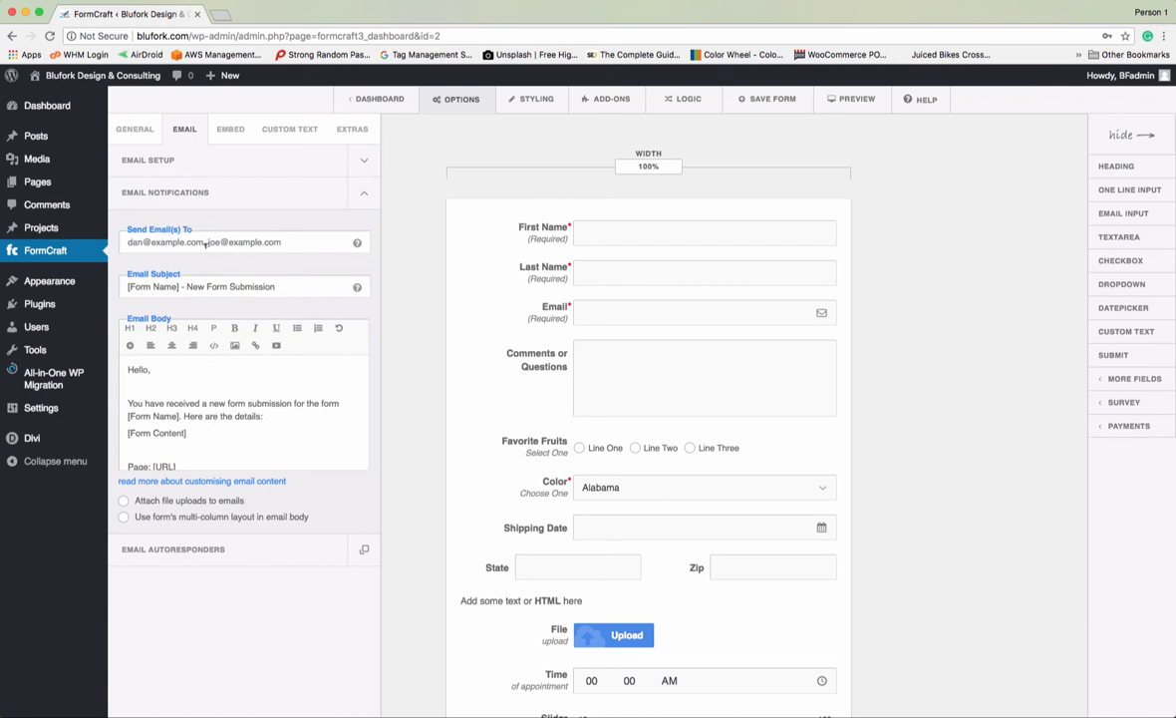
pyautogui.click(287, 241)
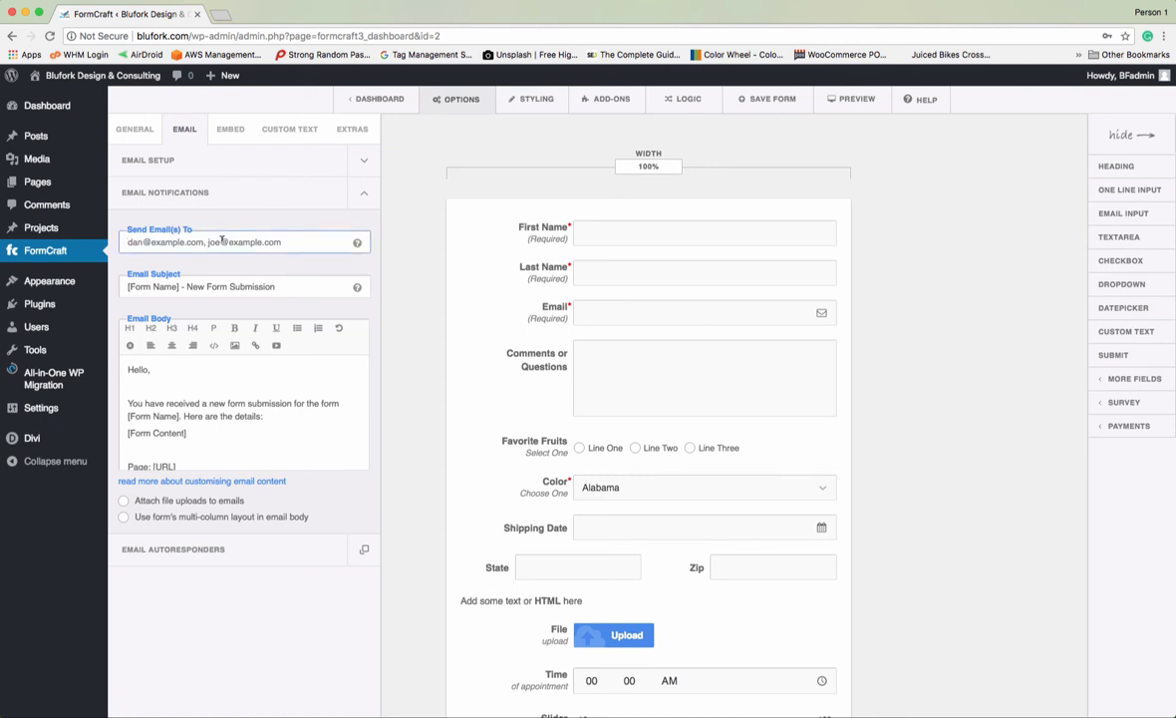
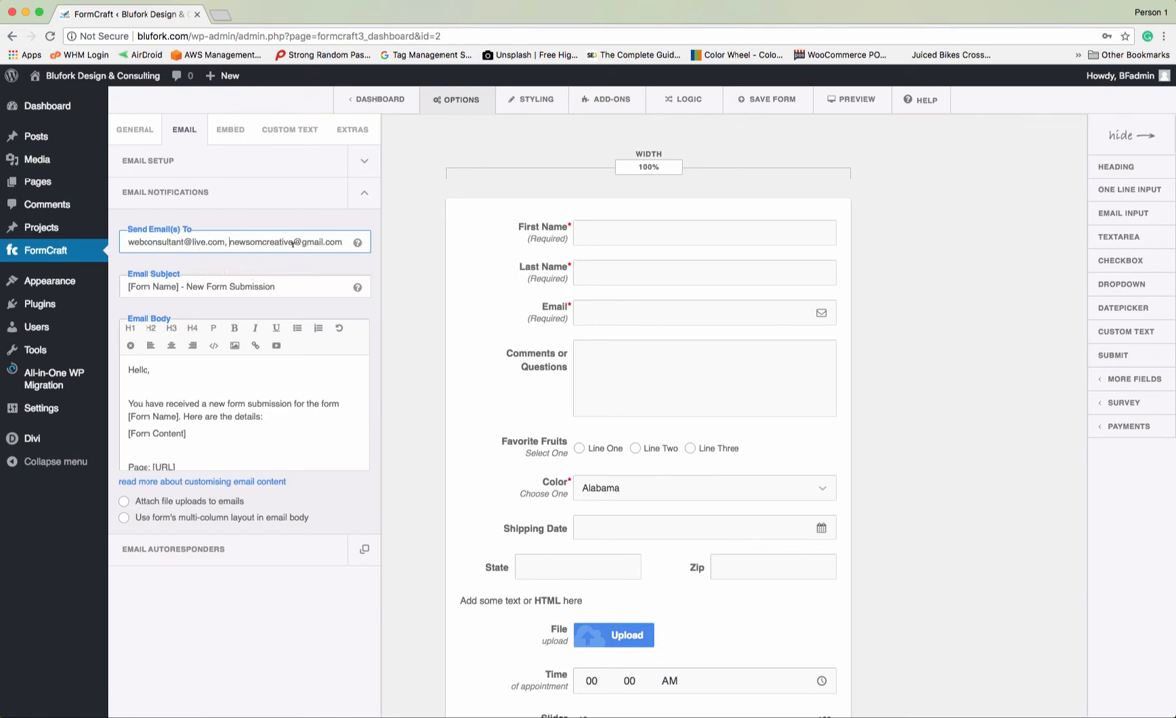
pyautogui.moveTo(357, 244)
pyautogui.click(229, 242)
pyautogui.press('BackSpace')
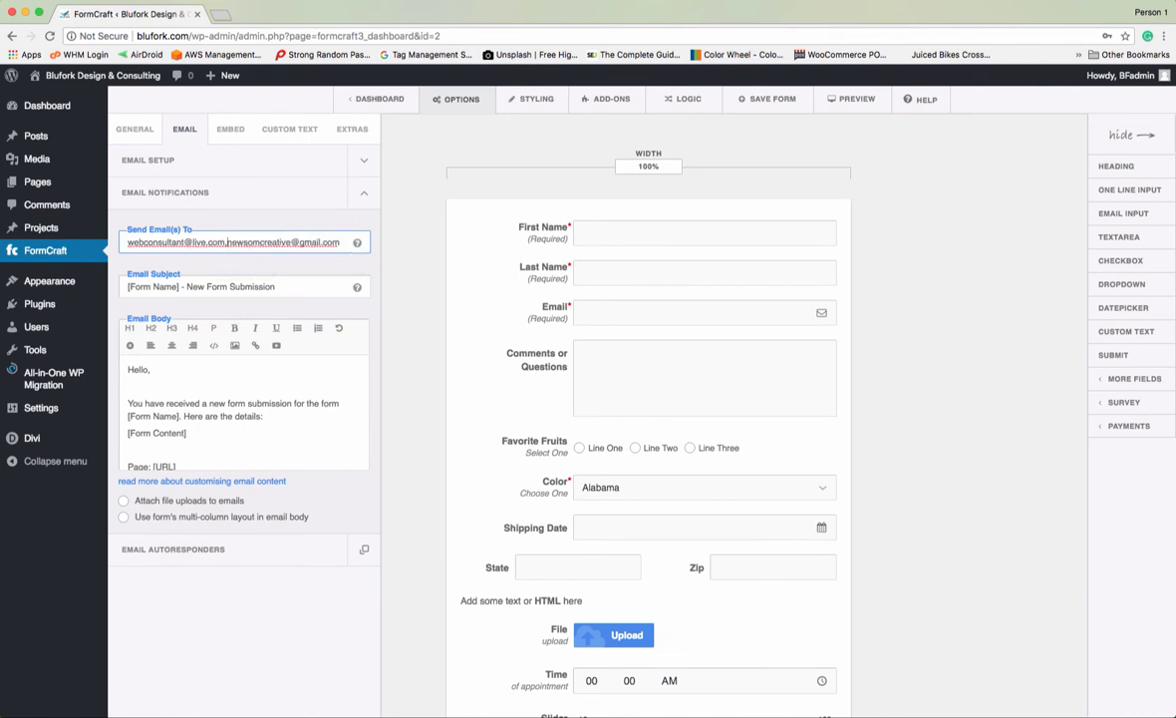
# - Delete the greeting line from the notification e-mail body
pyautogui.click(269, 288)
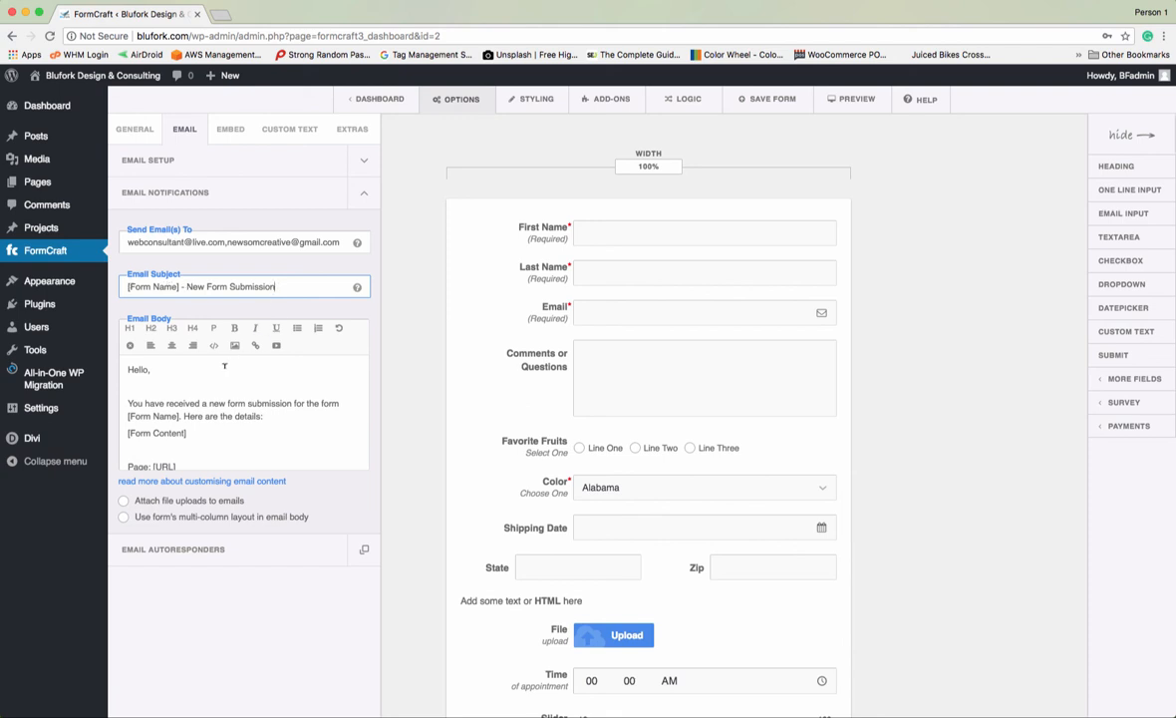
pyautogui.scroll(-3, 201, 367)
pyautogui.scroll(3, 197, 371)
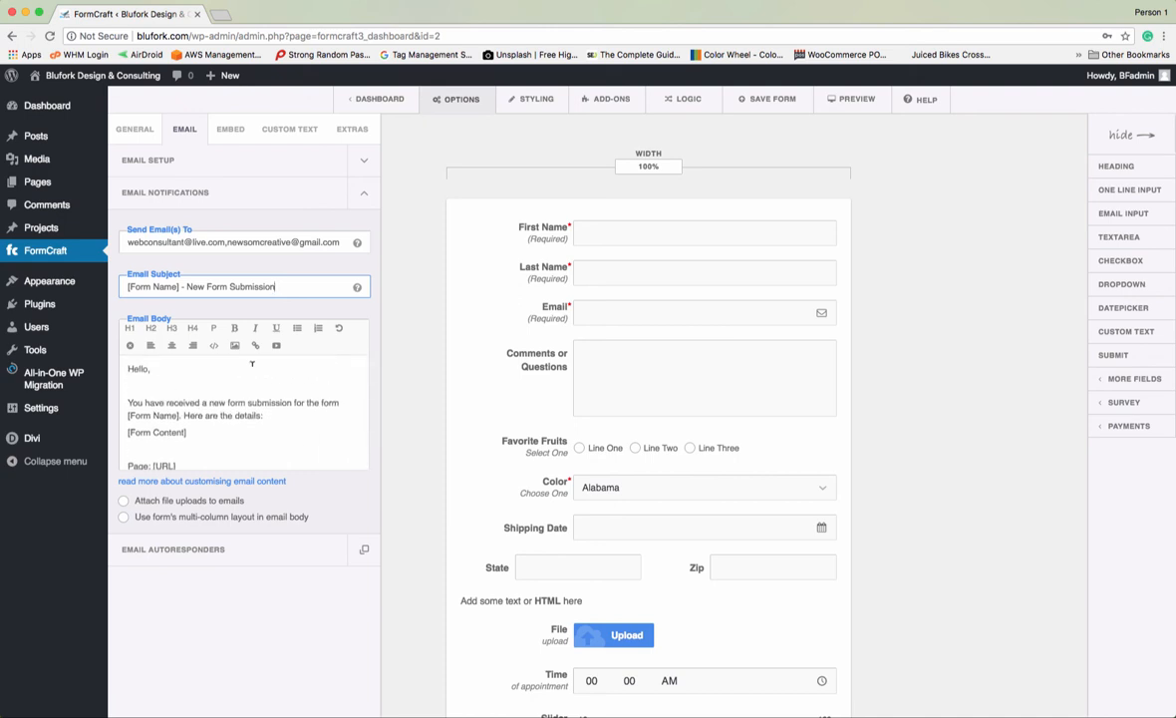
pyautogui.scroll(-3, 226, 382)
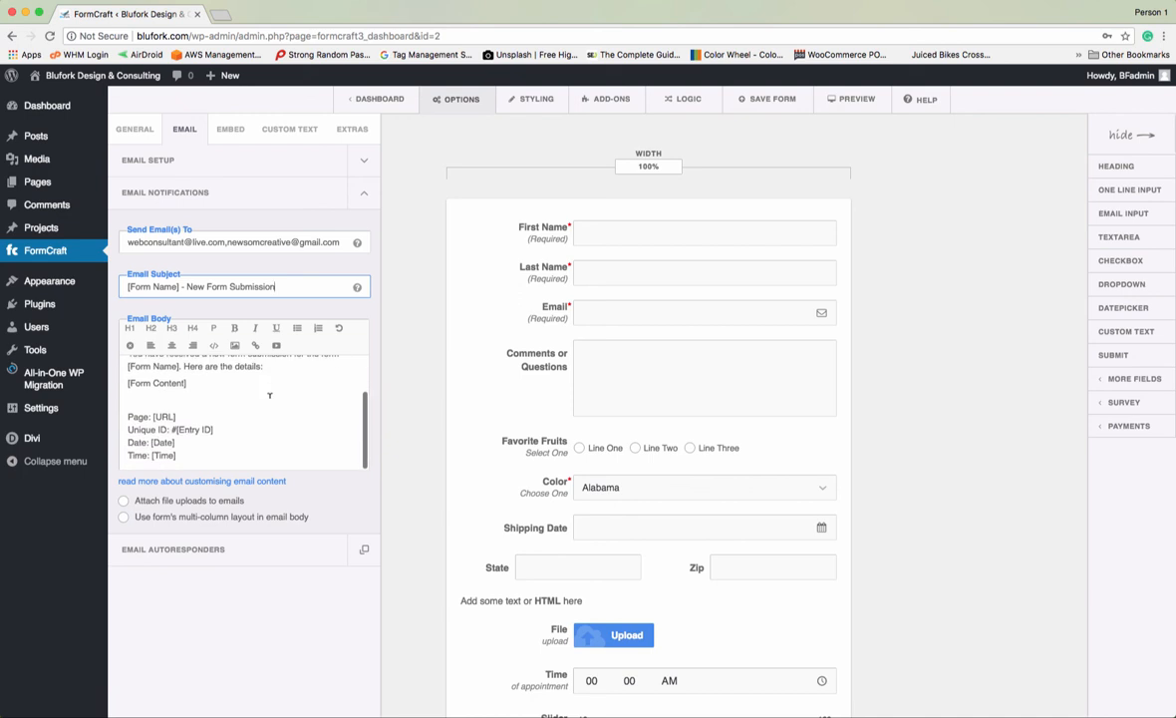
pyautogui.scroll(3, 170, 375)
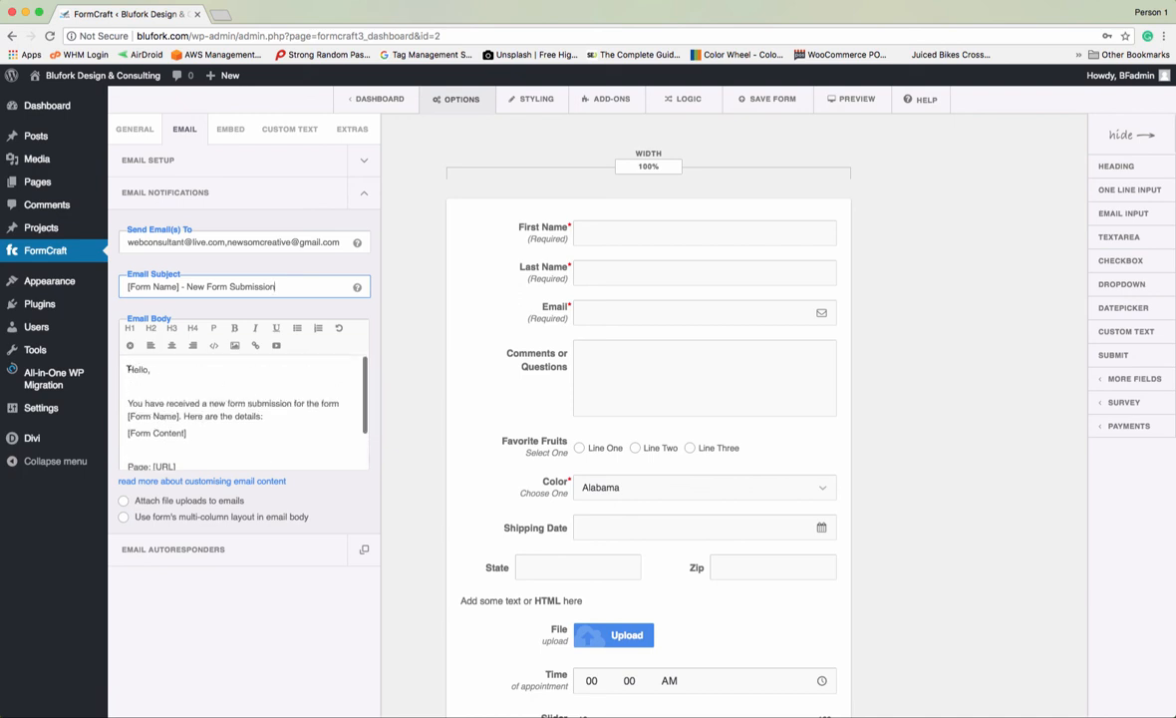
pyautogui.doubleClick(132, 369)
pyautogui.write('Yo Coby,')
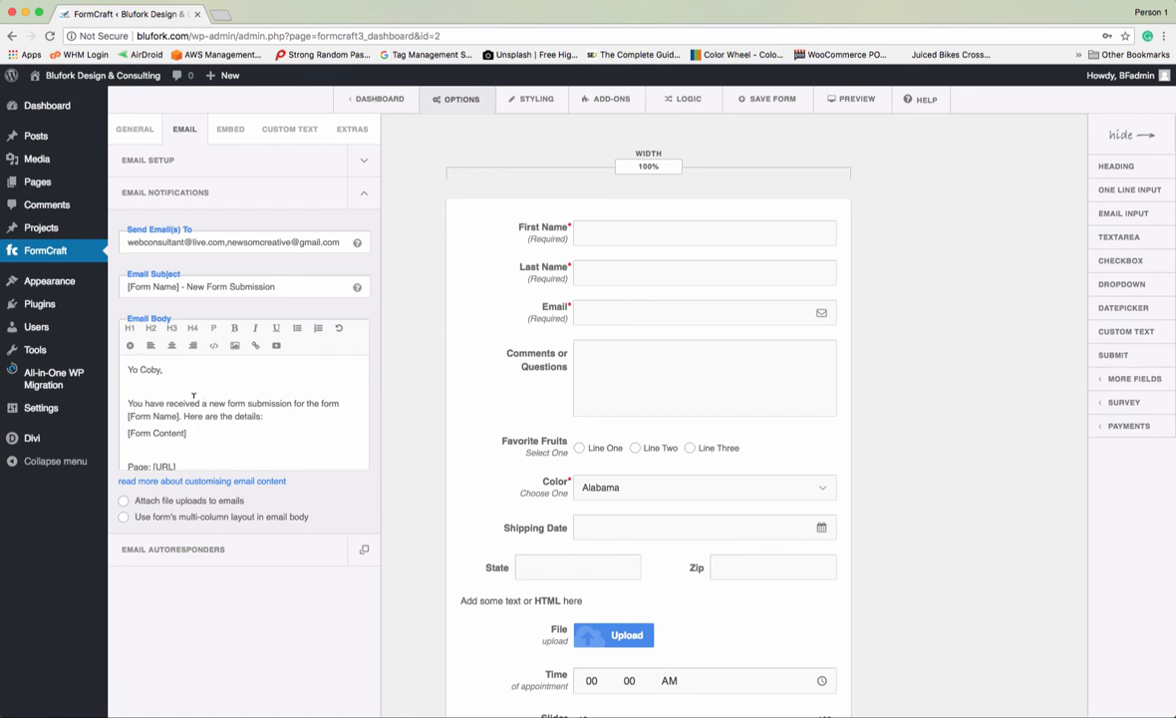
pyautogui.scroll(-1, 192, 397)
pyautogui.scroll(1, 191, 397)
pyautogui.moveTo(128, 369); pyautogui.dragTo(164, 369)
pyautogui.press('BackSpace')
# - Enable 'Use form's multi-column layout in email body' for the notification e-mail
pyautogui.moveTo(277, 286); pyautogui.dragTo(186, 286)
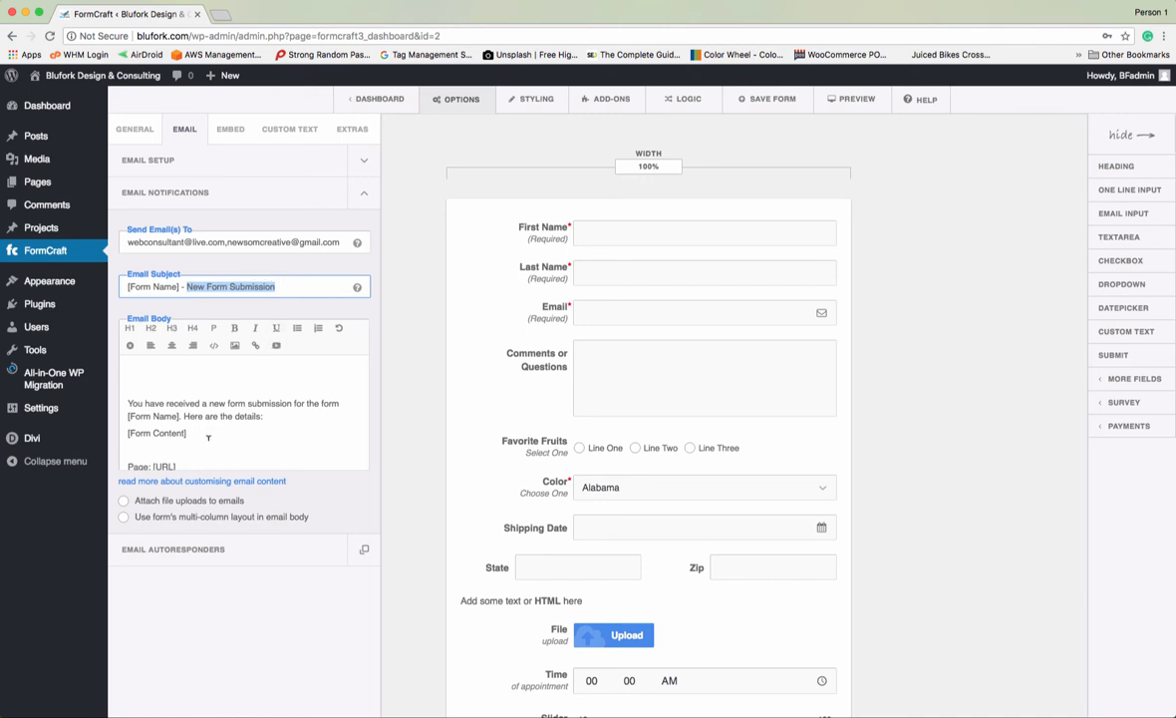
pyautogui.click(125, 502)
pyautogui.click(124, 516)
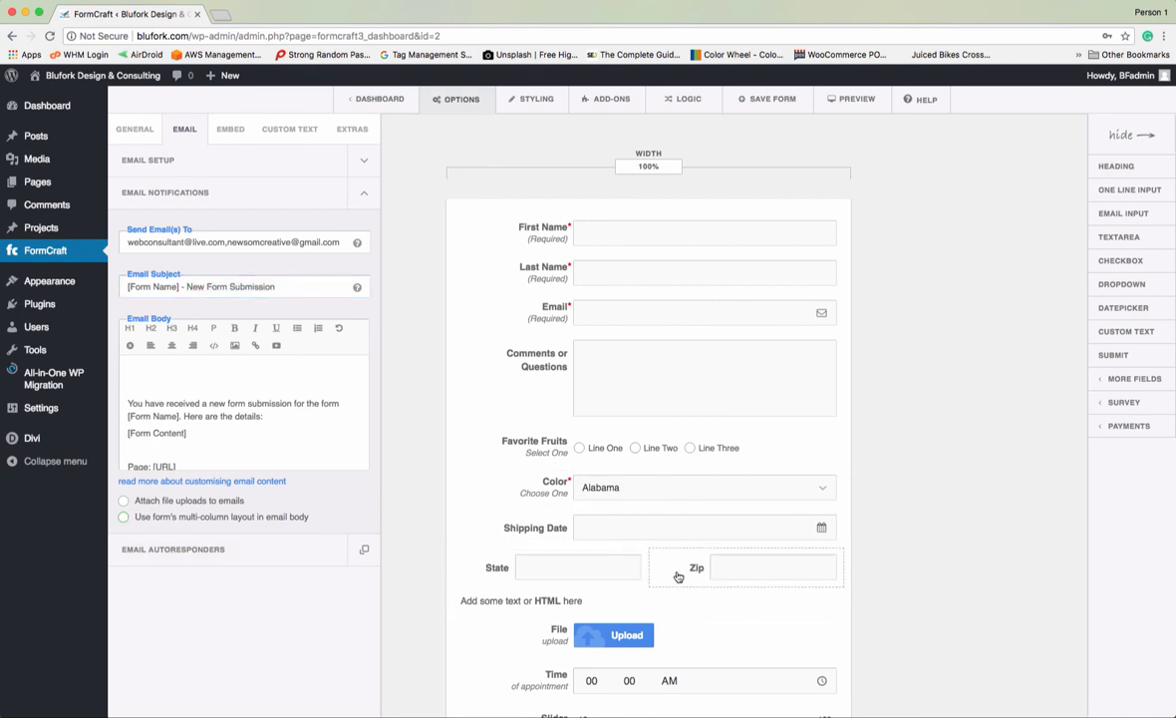
pyautogui.scroll(-5, 676, 502)
pyautogui.scroll(5, 676, 503)
# - In the autoresponder settings, fix the spelling of the First name placeholder in the message
pyautogui.click(199, 554)
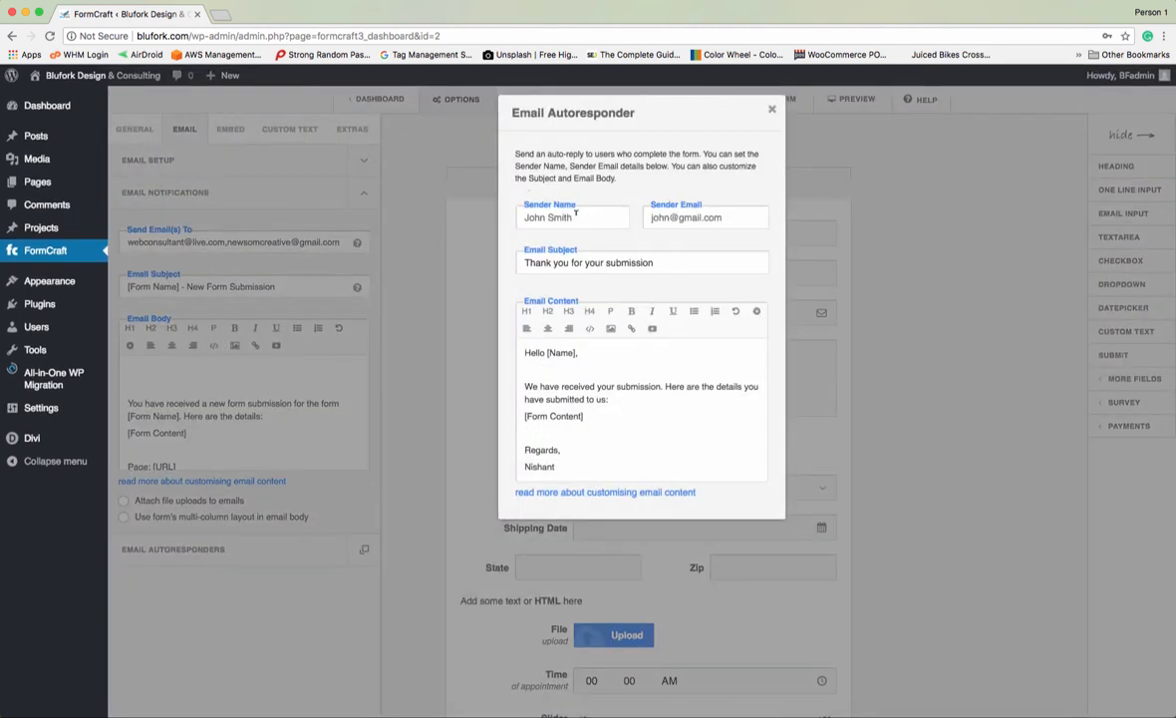
pyautogui.moveTo(576, 213); pyautogui.dragTo(490, 219)
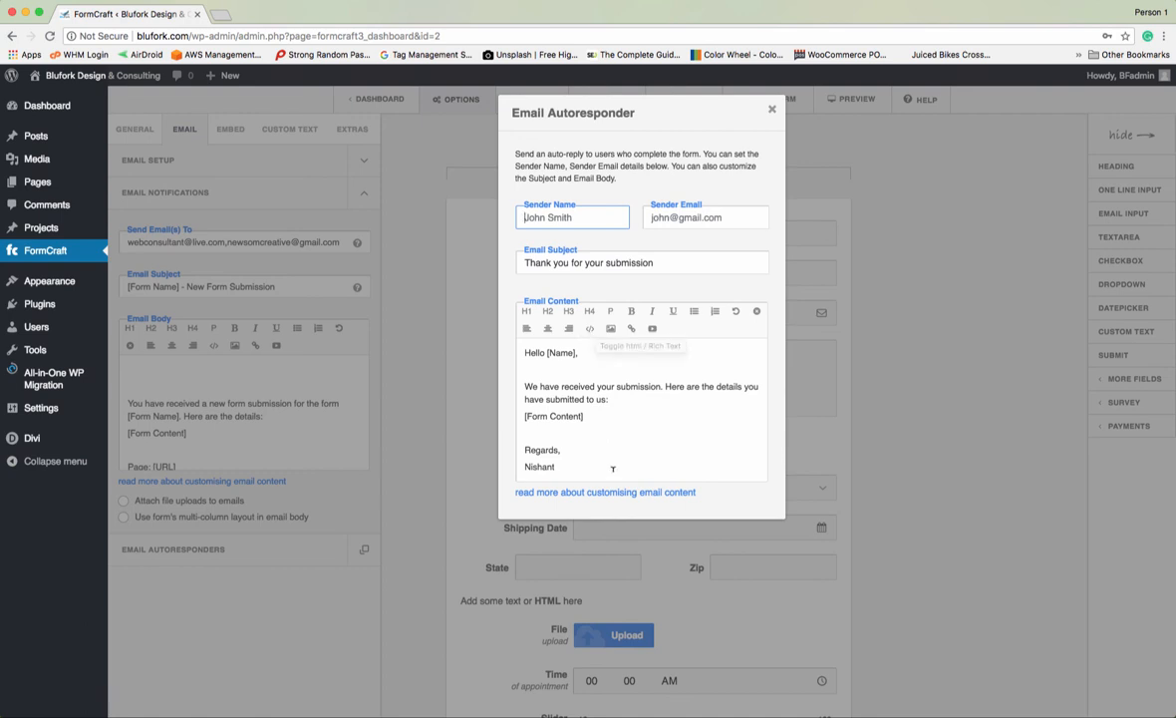
pyautogui.click(549, 352)
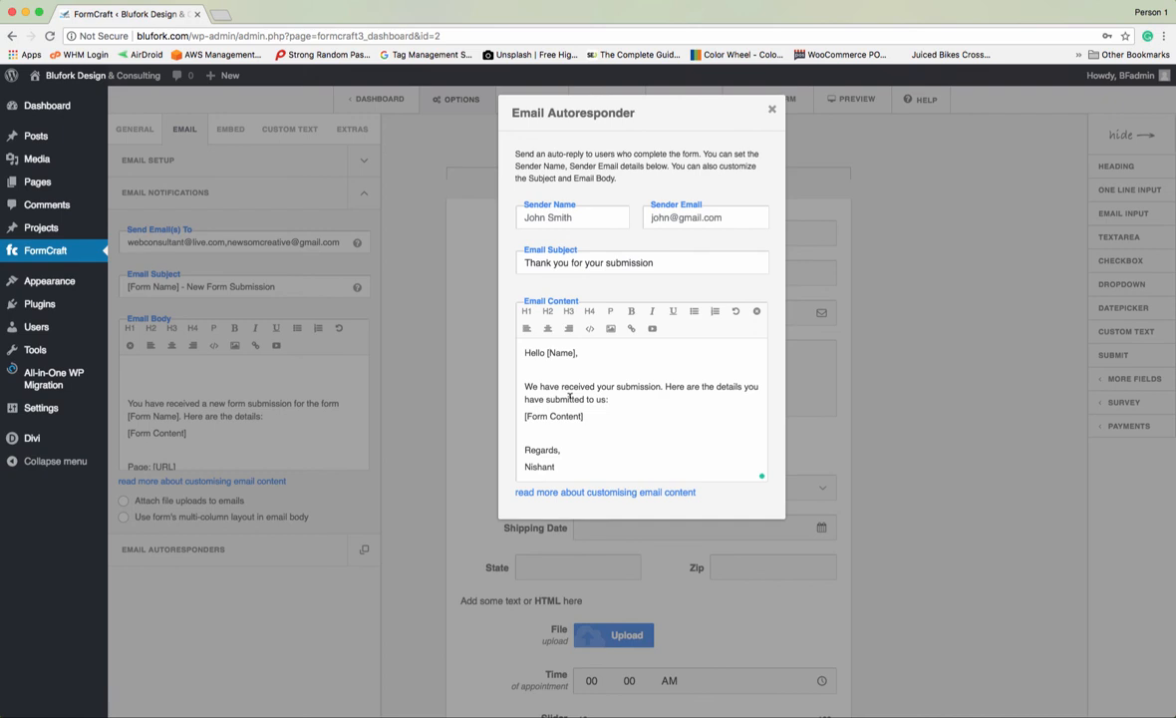
pyautogui.click(548, 352)
pyautogui.write('Fisrt')
pyautogui.press('BackSpace')
pyautogui.press('BackSpace')
pyautogui.press('BackSpace')
pyautogui.press('BackSpace')
pyautogui.write('rst')
pyautogui.moveTo(525, 385); pyautogui.dragTo(621, 397)
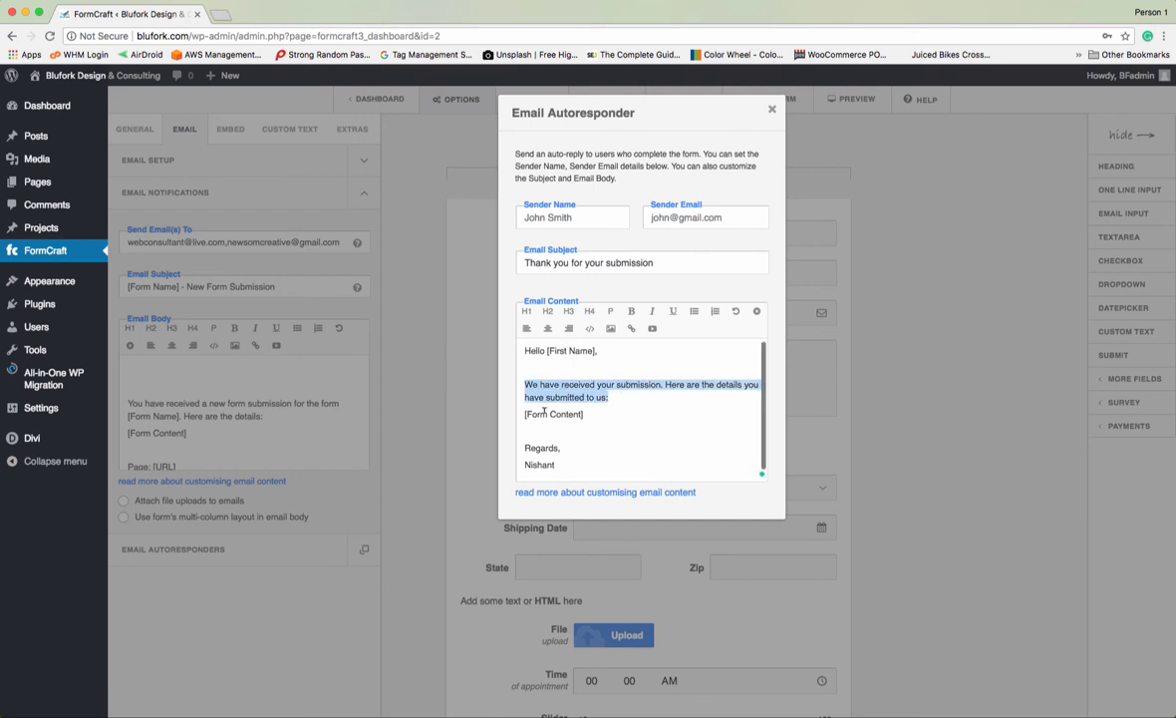
pyautogui.moveTo(519, 413); pyautogui.dragTo(612, 414)
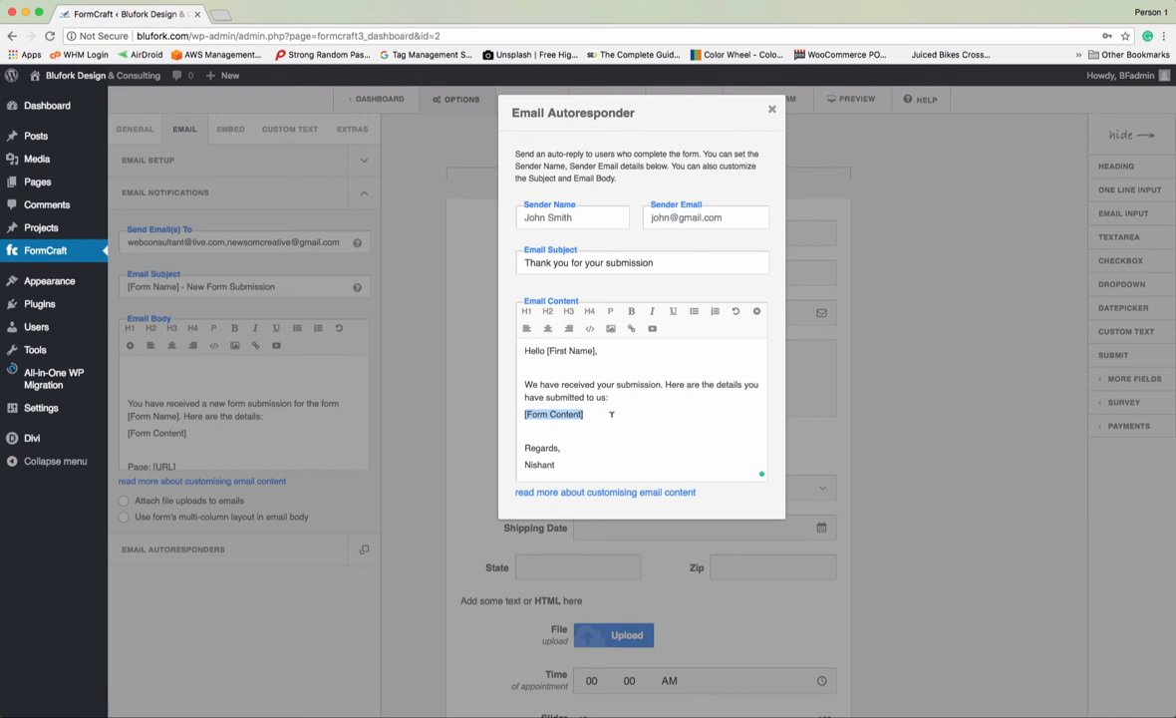
# - Replace the signature under Regards with 'BluFork Design & Sonsulting, LLC', add a blank line, and close
pyautogui.doubleClick(540, 465)
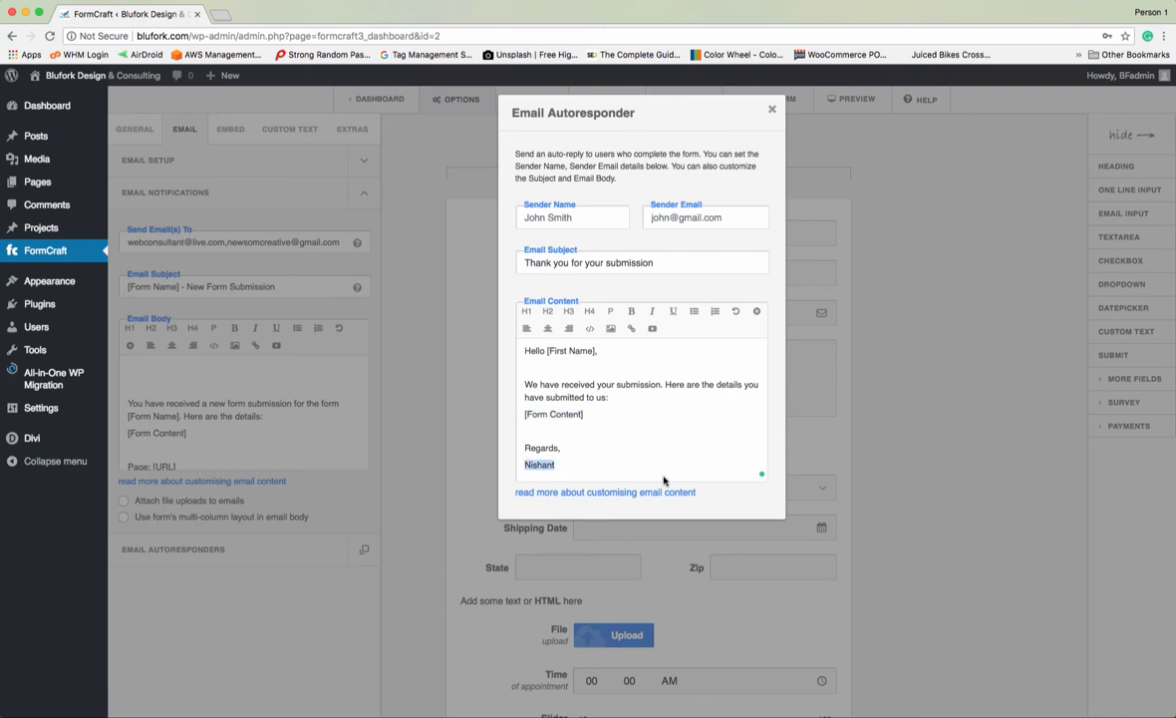
pyautogui.press('BackSpace')
pyautogui.write('Blu')
pyautogui.write('Fork')
pyautogui.write(' Design &')
pyautogui.write(' S')
pyautogui.write('onsulting')
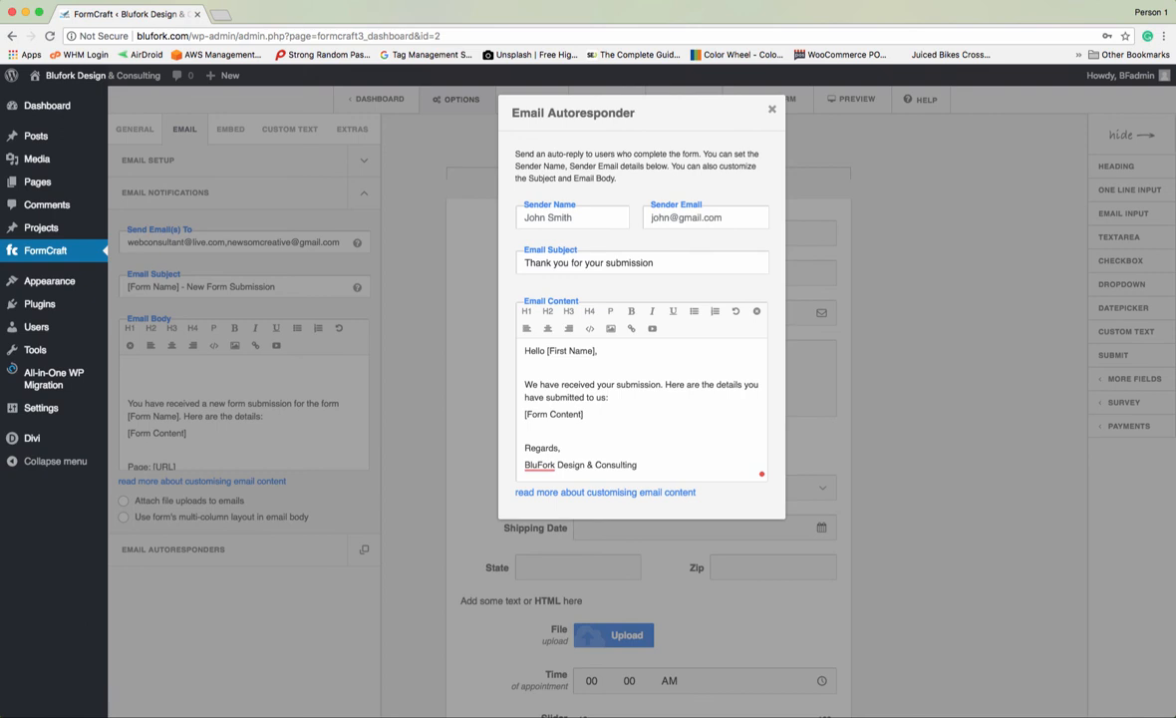
pyautogui.write(', LLC')
pyautogui.press('Return')
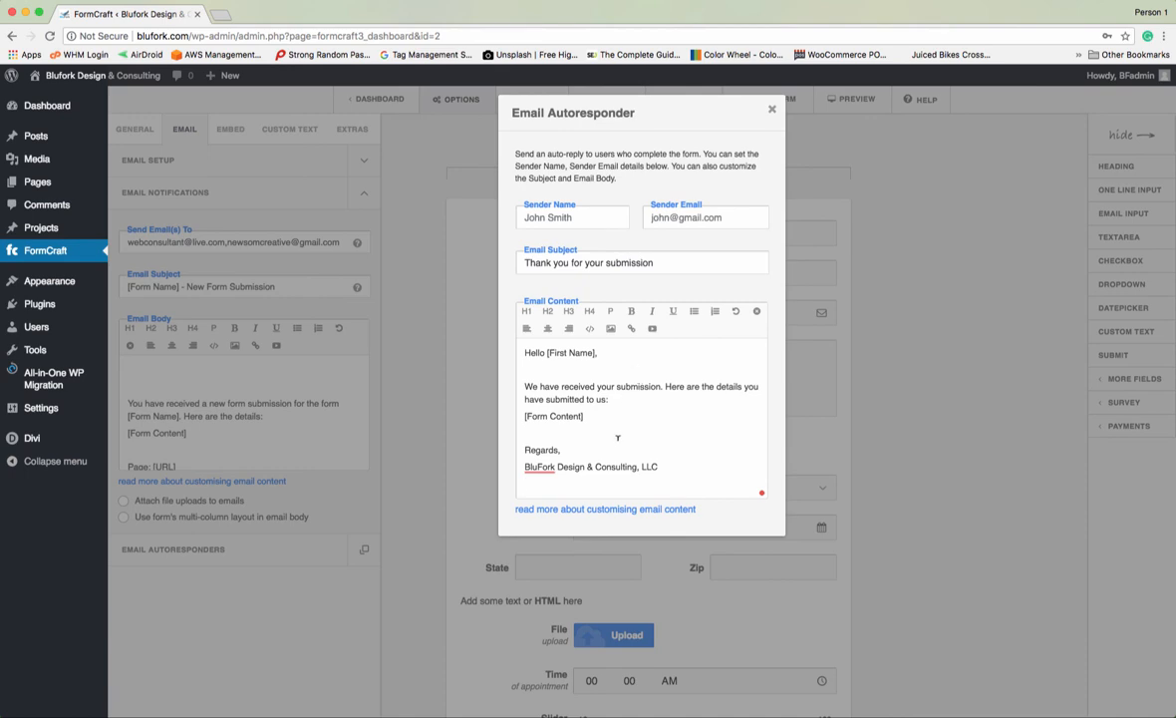
pyautogui.click(773, 111)
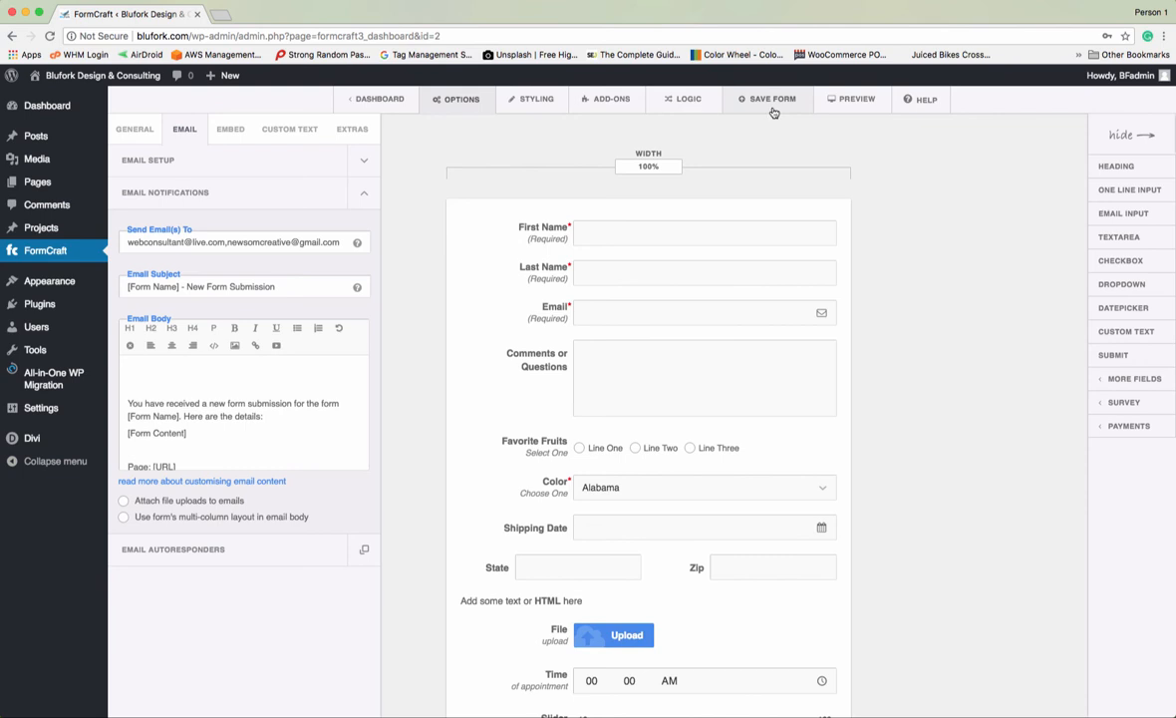
# - Save the form and select its embed shortcode [fc id='2'][/fc]
pyautogui.click(770, 107)
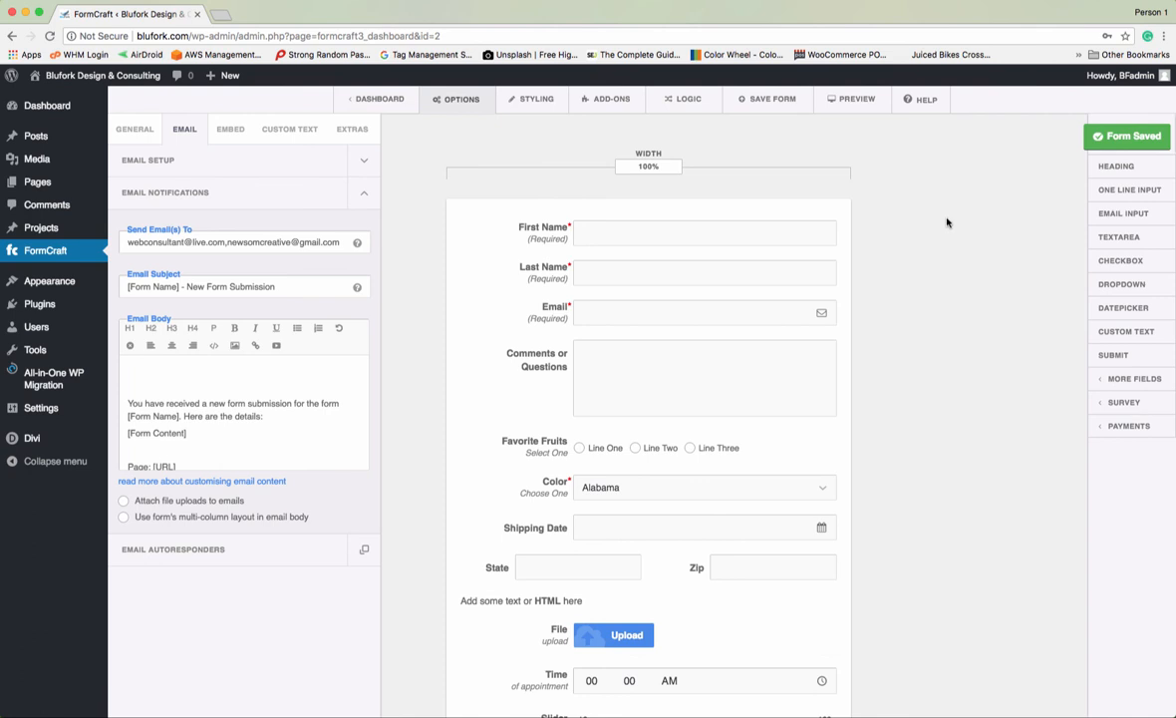
pyautogui.click(231, 129)
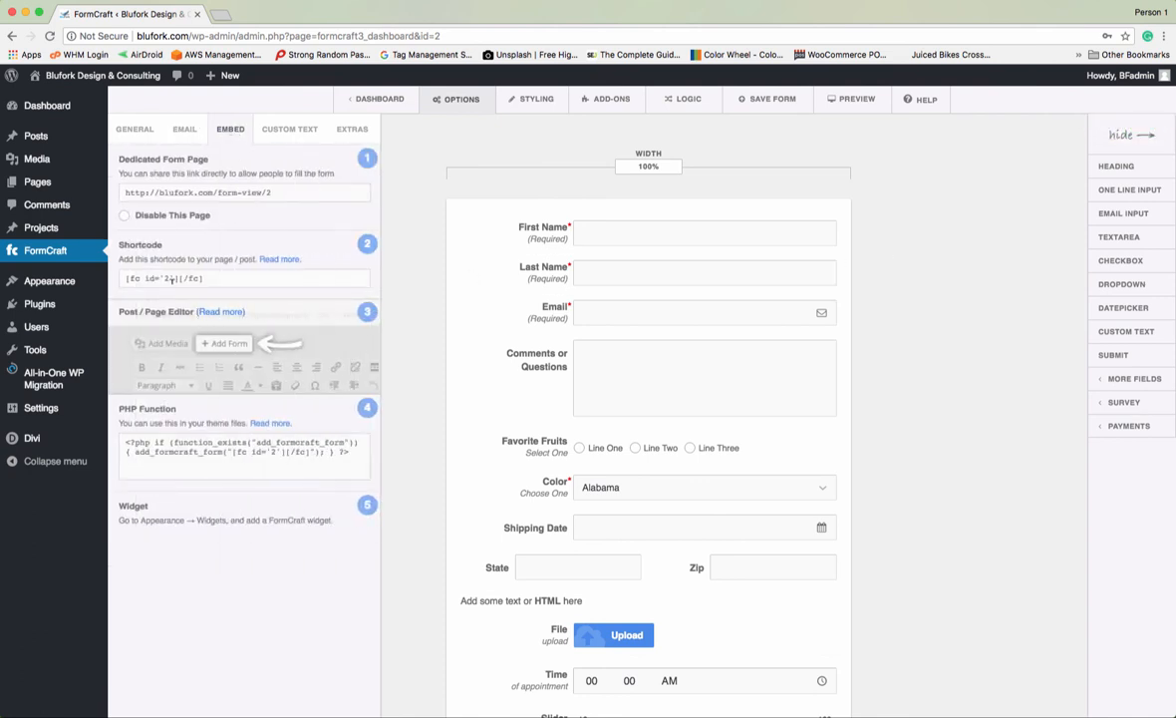
pyautogui.moveTo(208, 278); pyautogui.dragTo(118, 278)
pyautogui.press('super+c')
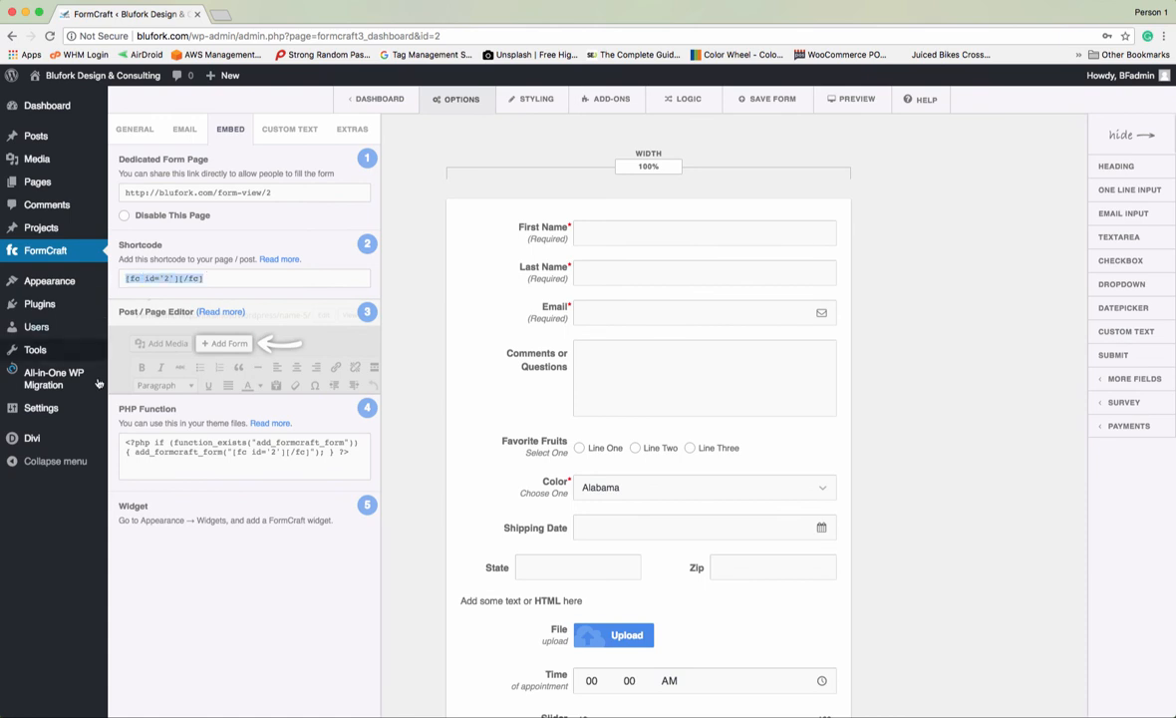
# - Add a new page titled 'Tutorial' and switch it to the Divi Visual Builder
pyautogui.moveTo(101, 385)
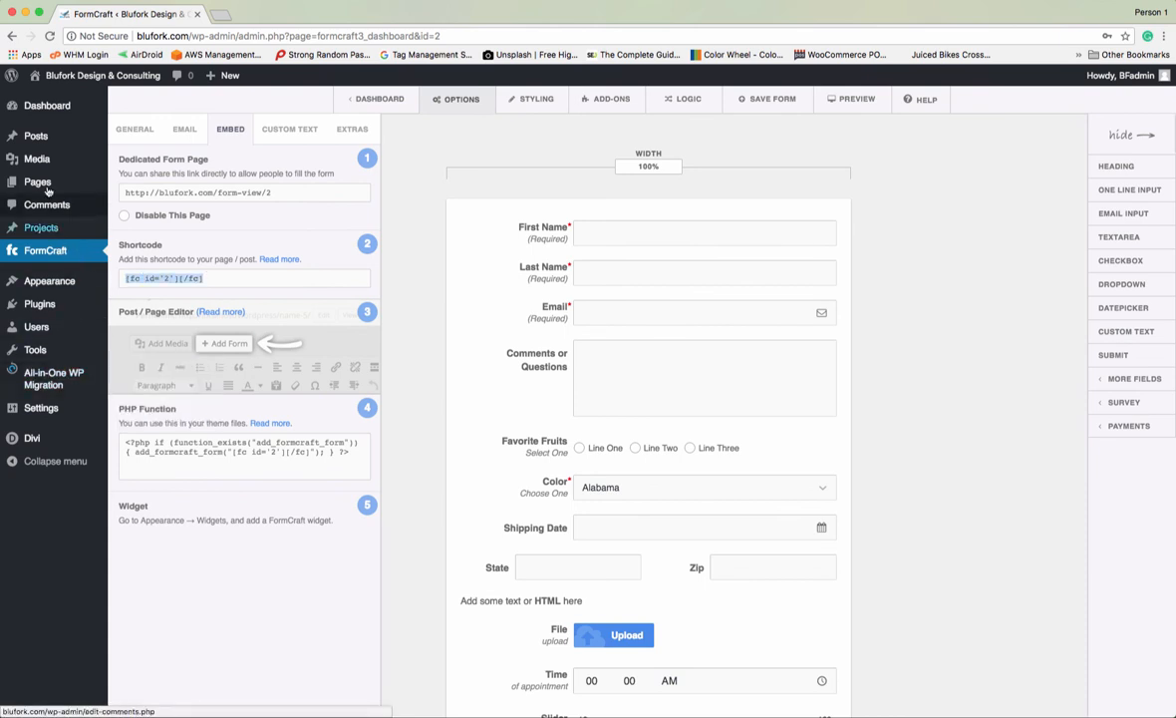
pyautogui.moveTo(45, 182)
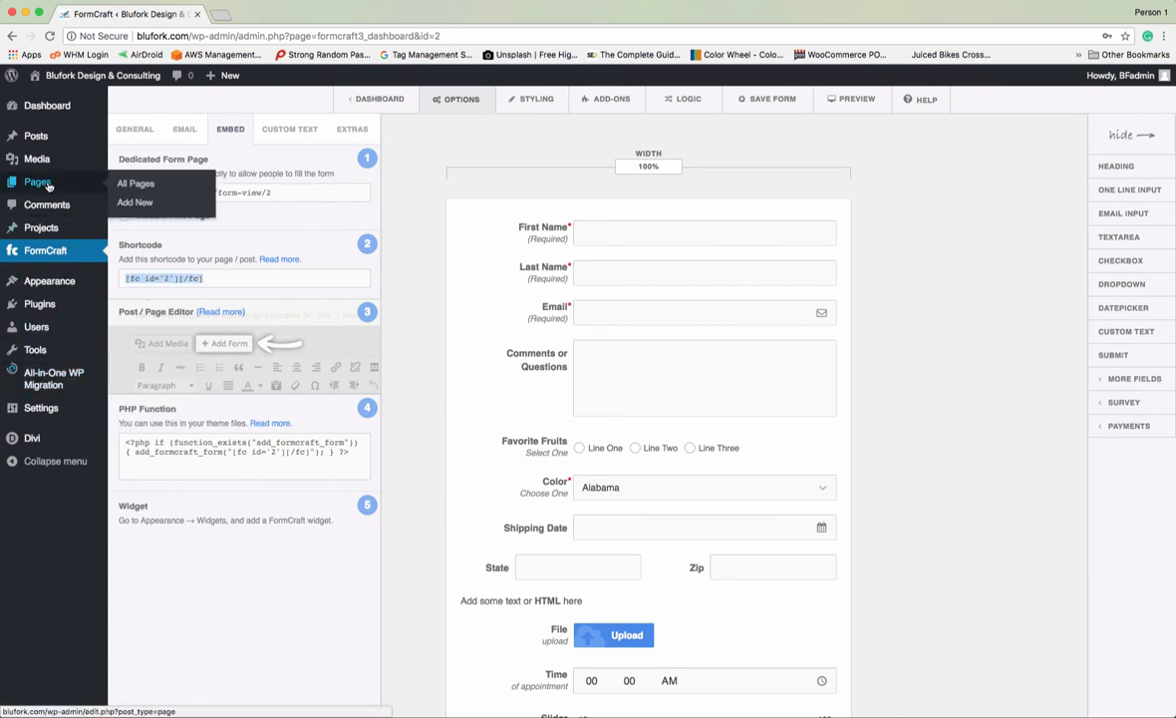
pyautogui.click(135, 203)
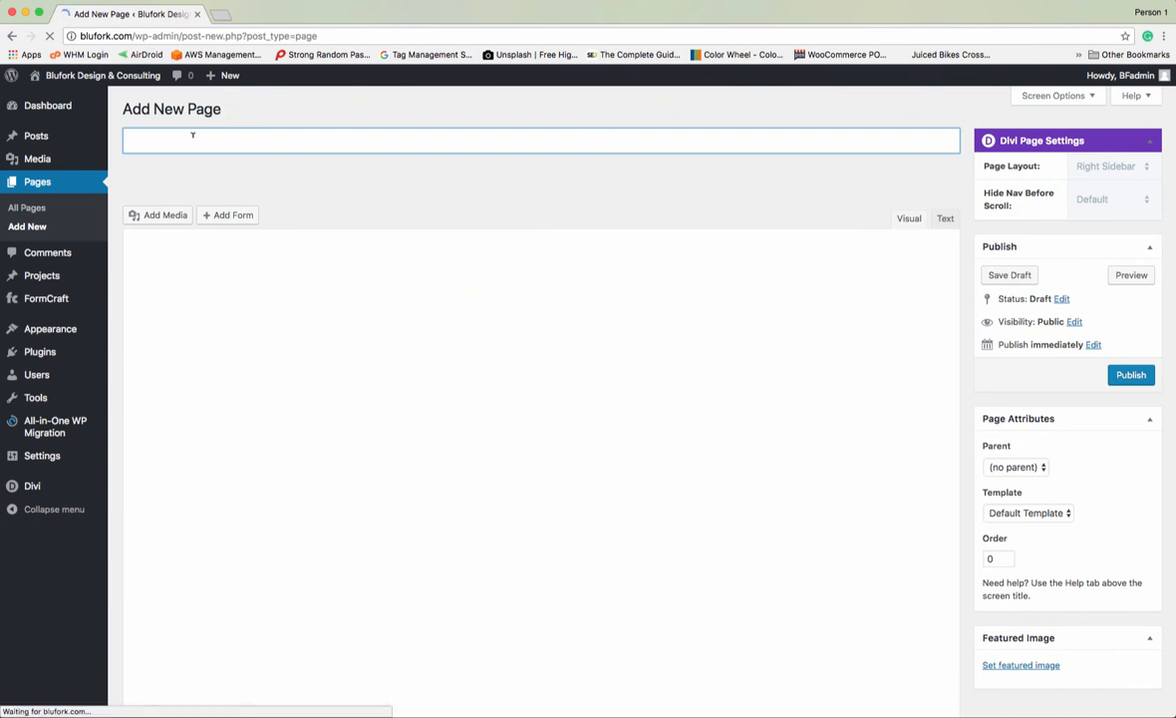
pyautogui.write('Tutorial')
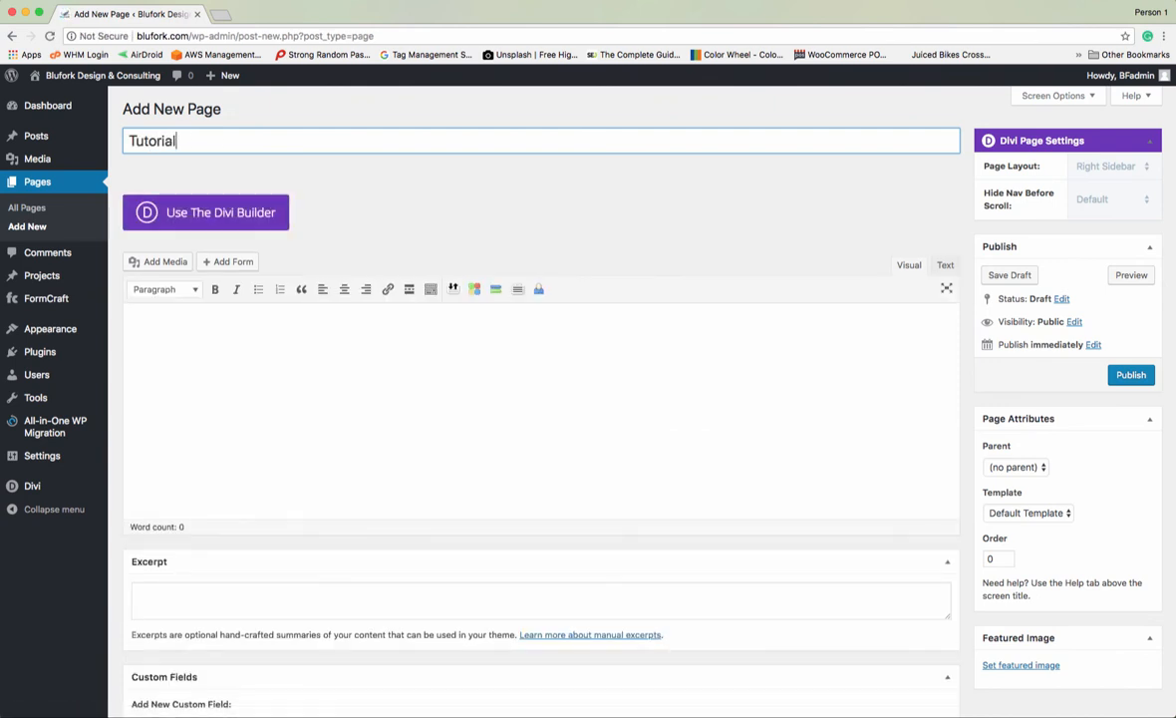
pyautogui.click(209, 207)
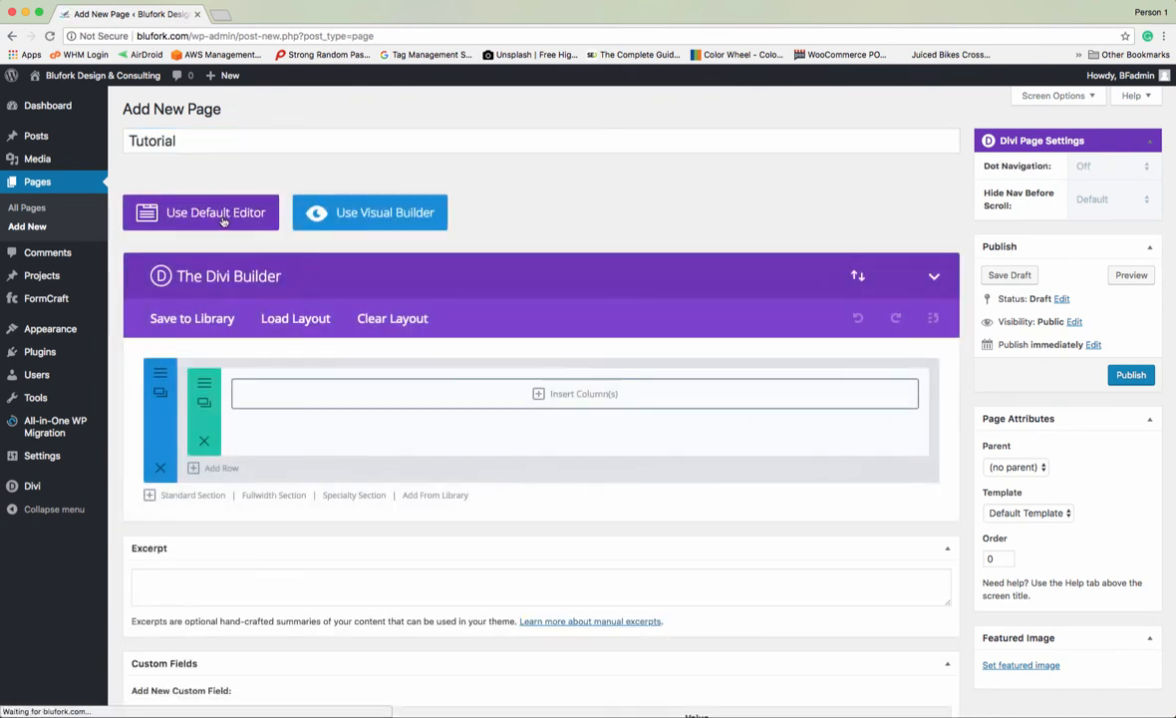
pyautogui.click(371, 218)
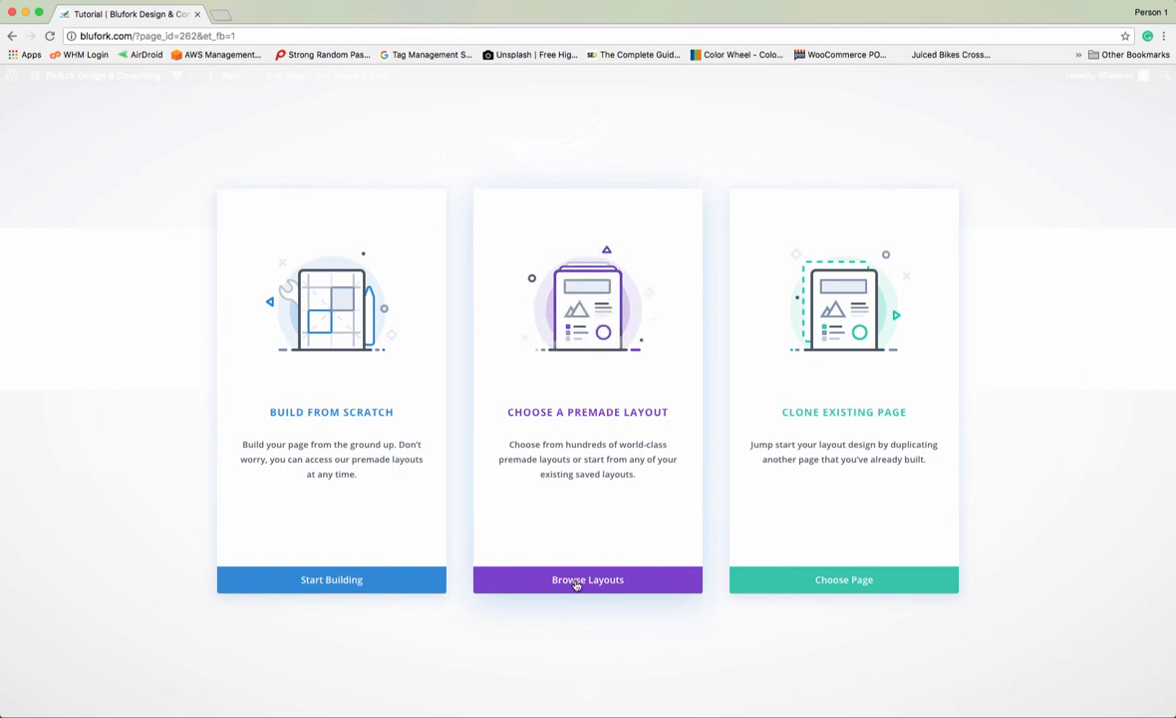
# - Build from scratch with a one-column row and a Code module holding the pasted form shortcode
pyautogui.click(339, 581)
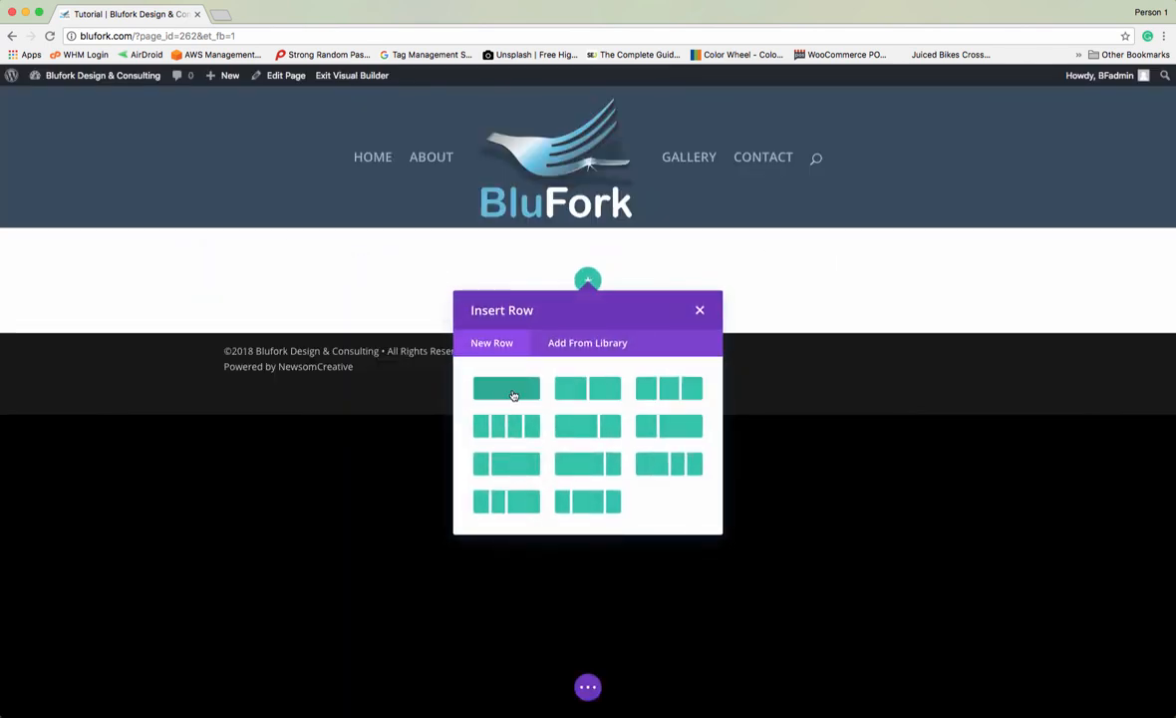
pyautogui.click(512, 391)
pyautogui.scroll(-3, 556, 465)
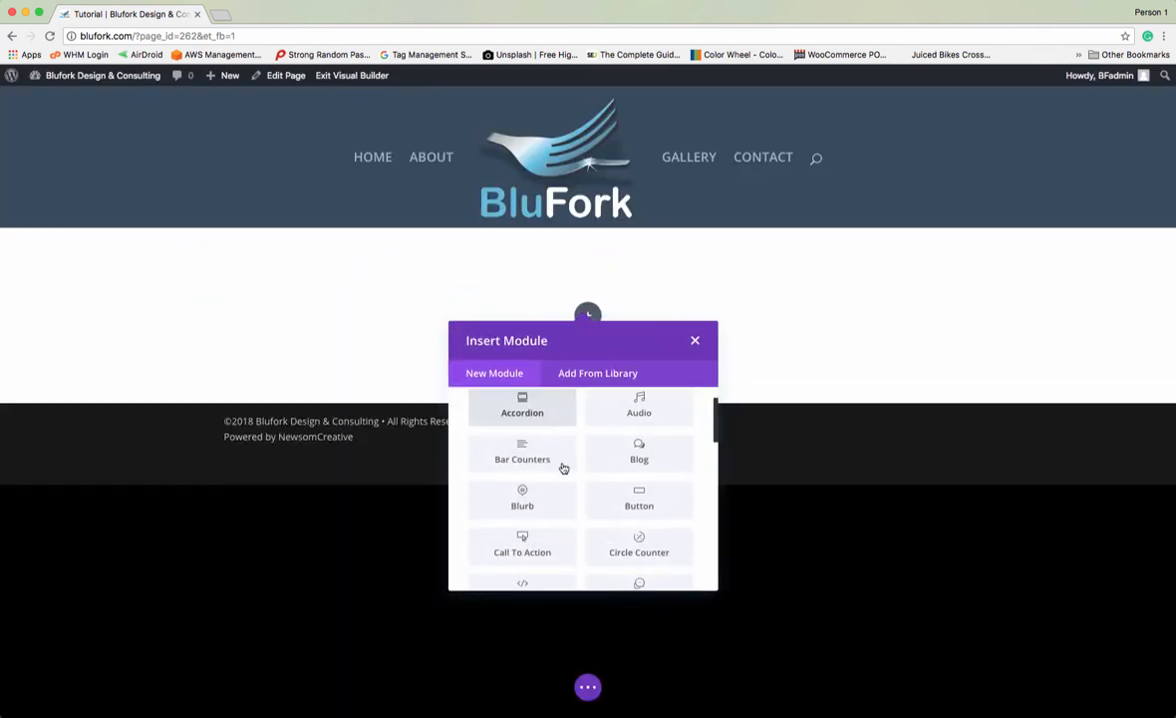
pyautogui.click(520, 504)
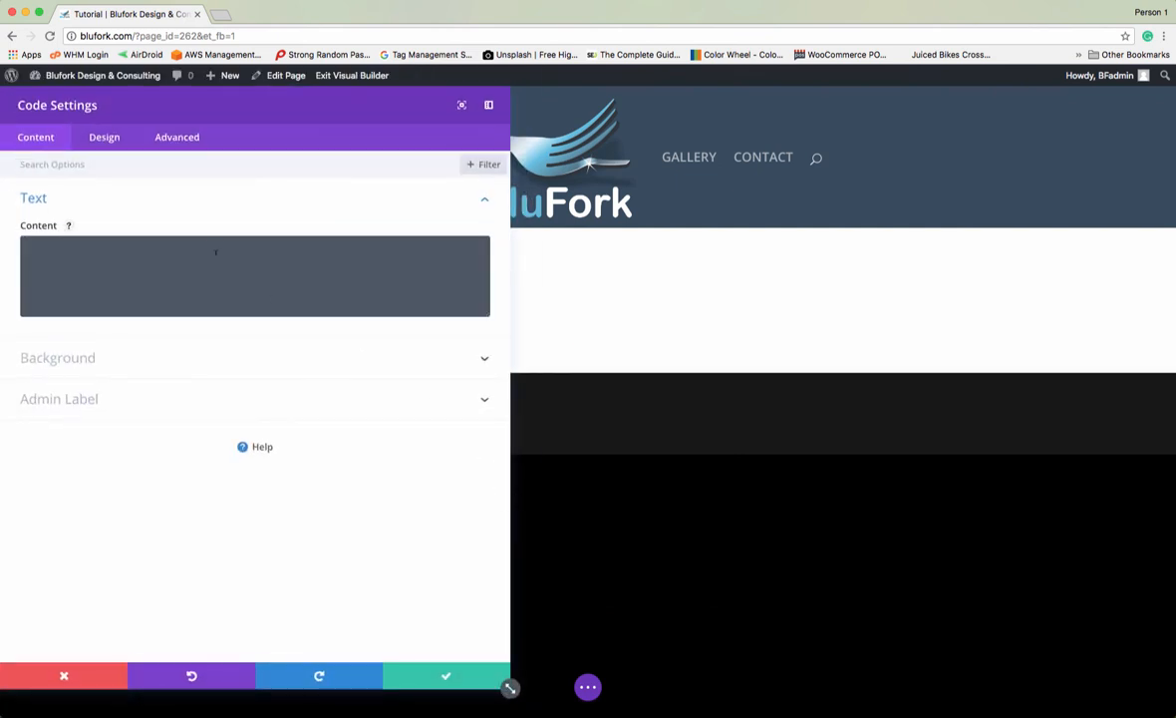
pyautogui.click(214, 250)
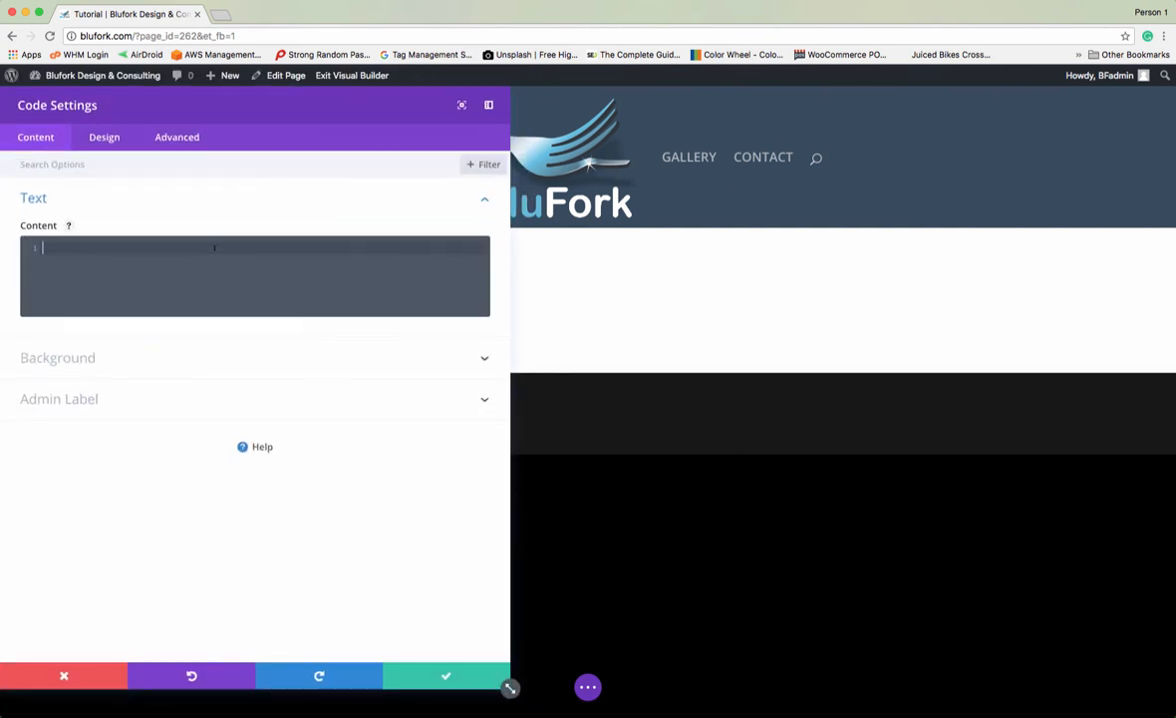
pyautogui.press('super+v')
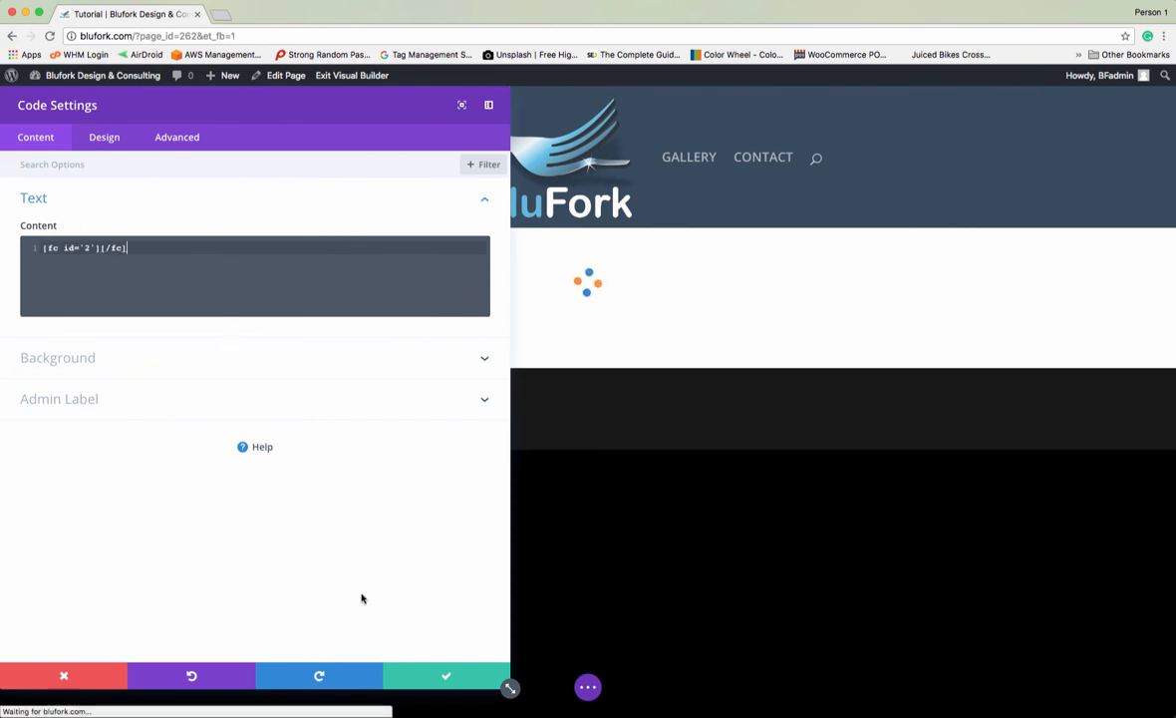
pyautogui.click(442, 675)
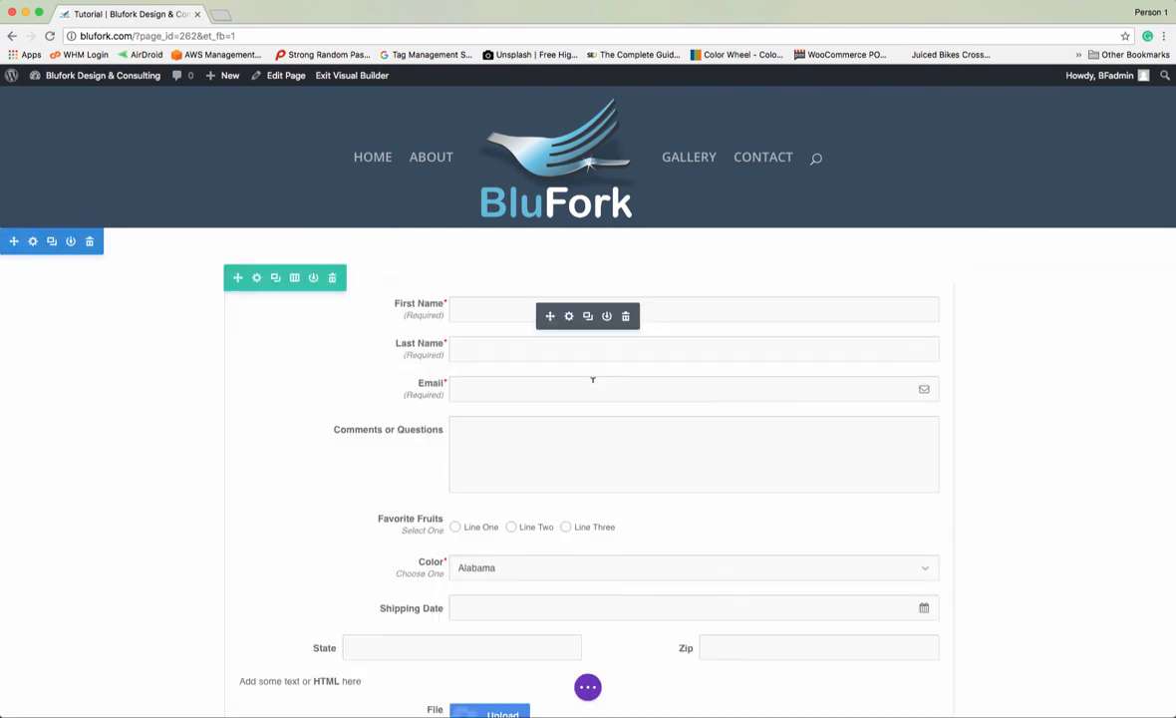
# - Publish the Tutorial page from the page's save options
pyautogui.scroll(-4, 590, 379)
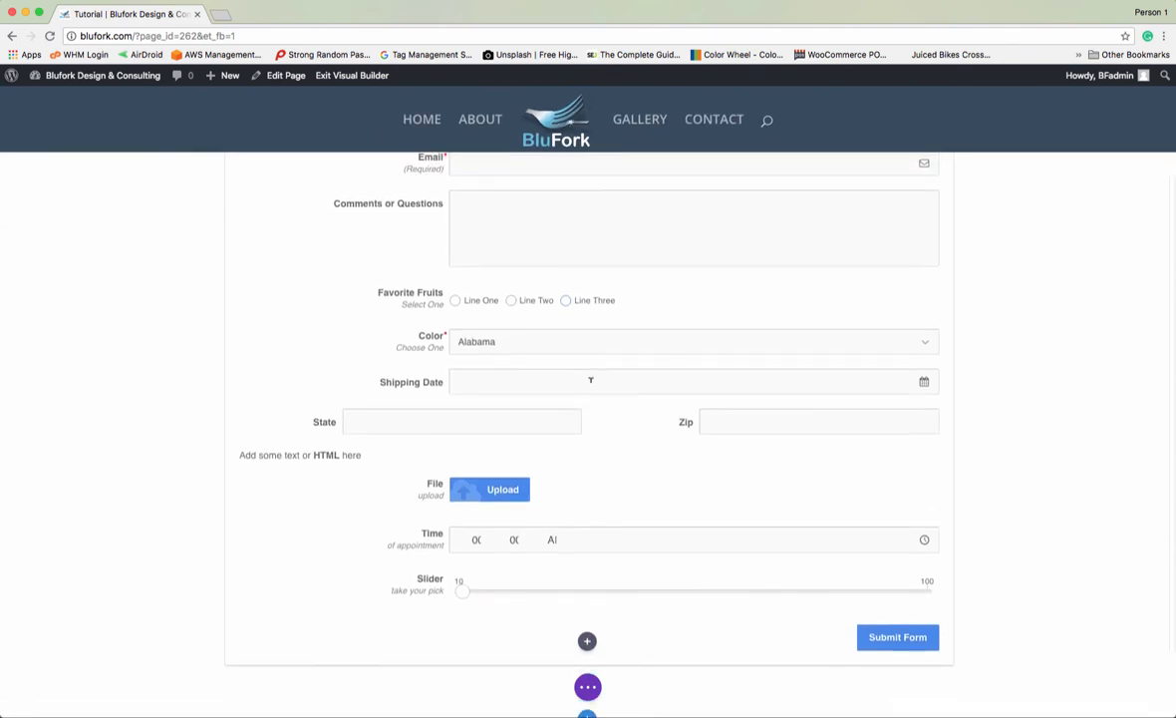
pyautogui.scroll(4, 590, 380)
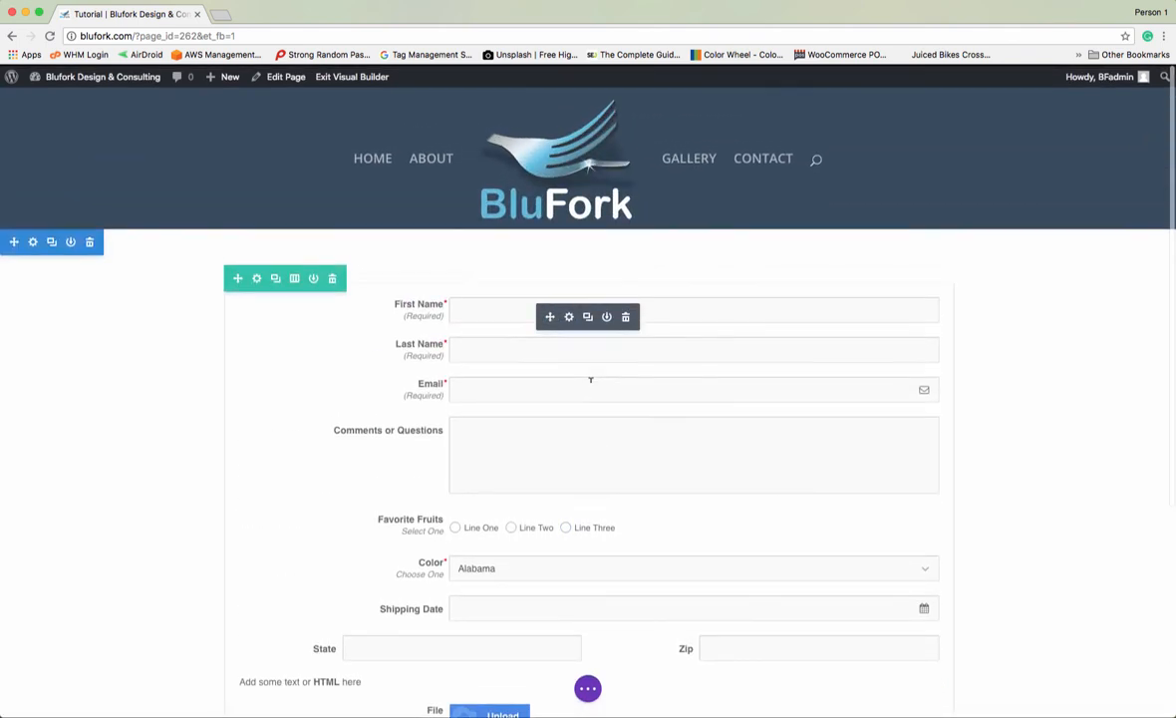
pyautogui.click(587, 687)
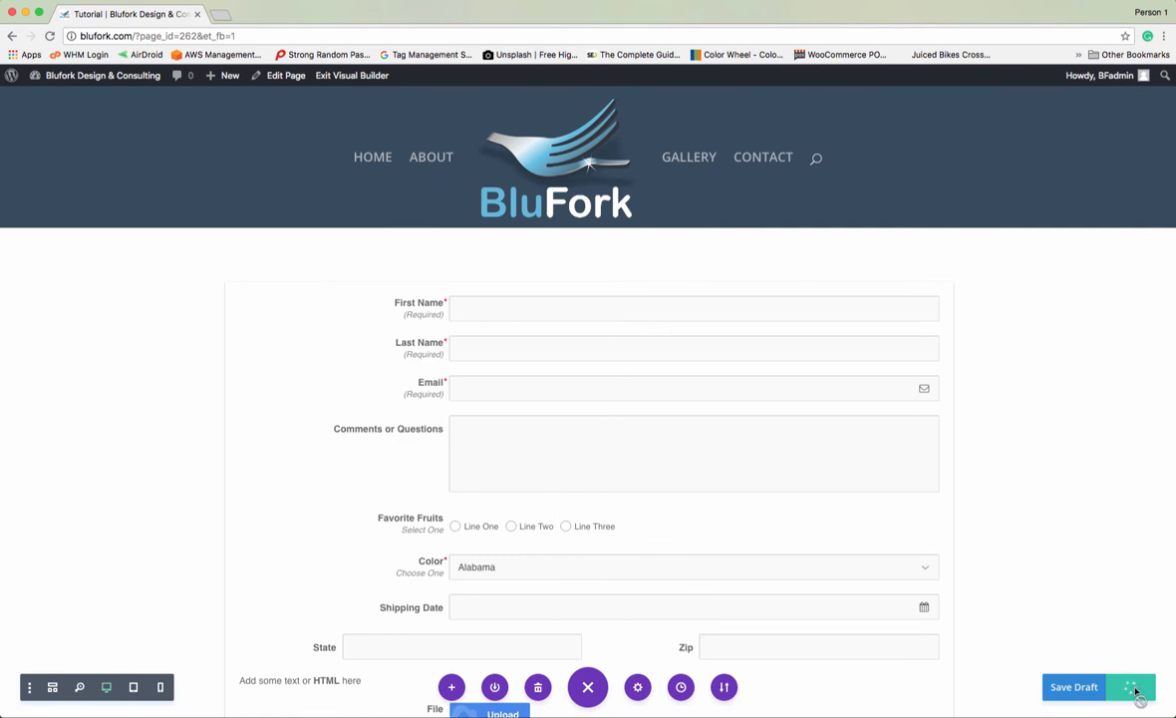
pyautogui.click(1134, 690)
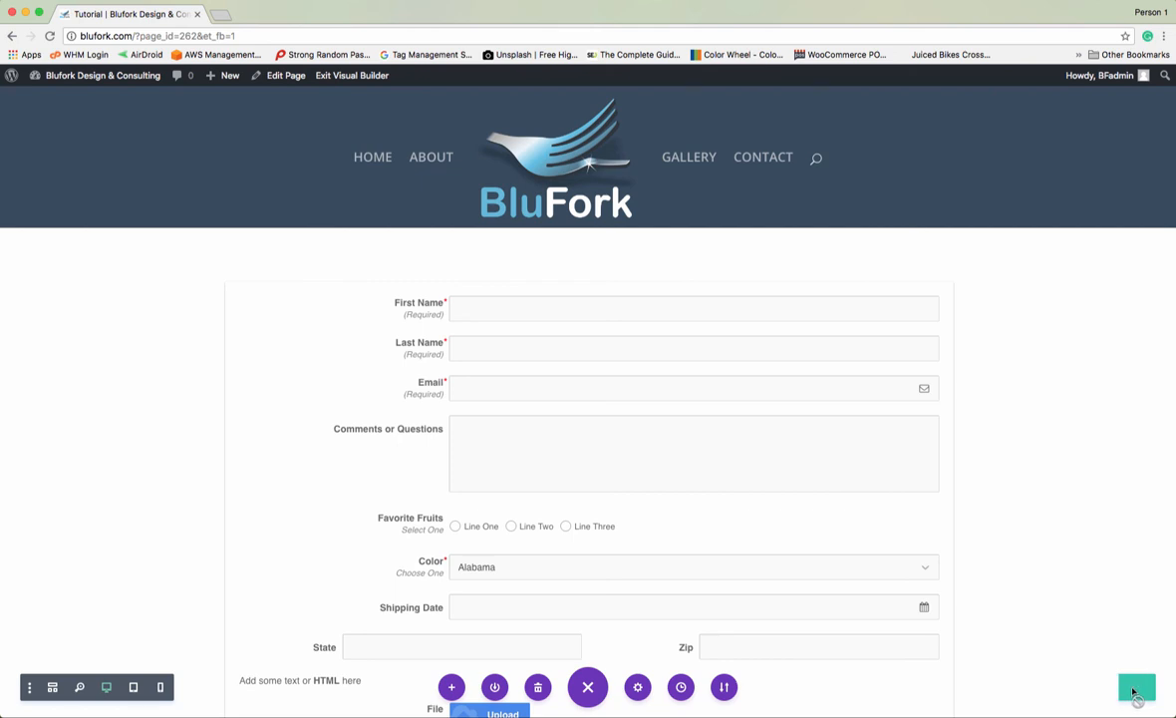